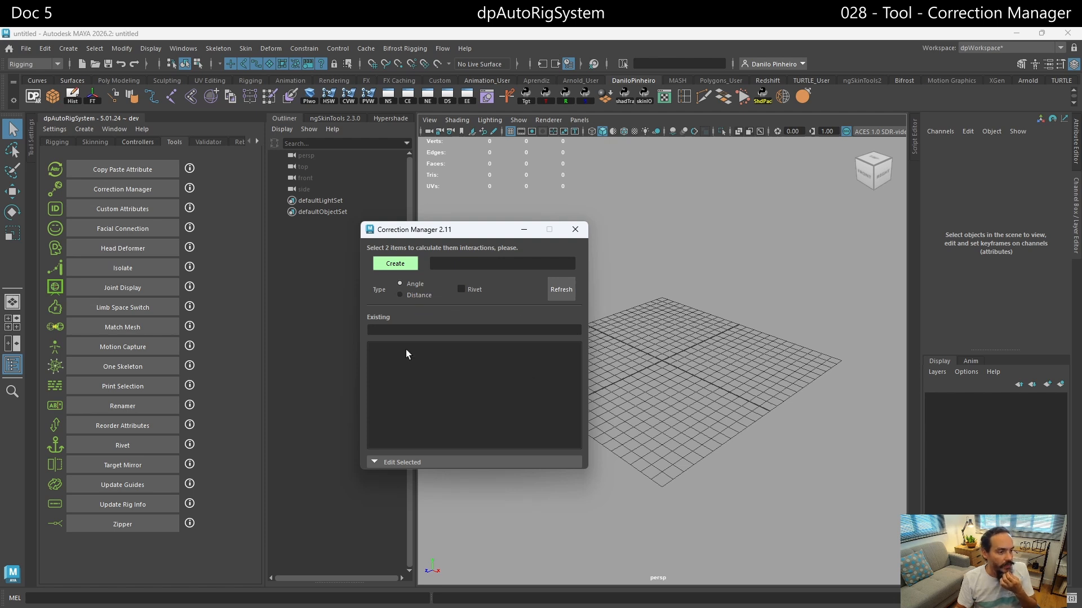
- Create a polygon cube and uncover the viewport around it by shifting the Correction Manager window aside
click(55, 97)
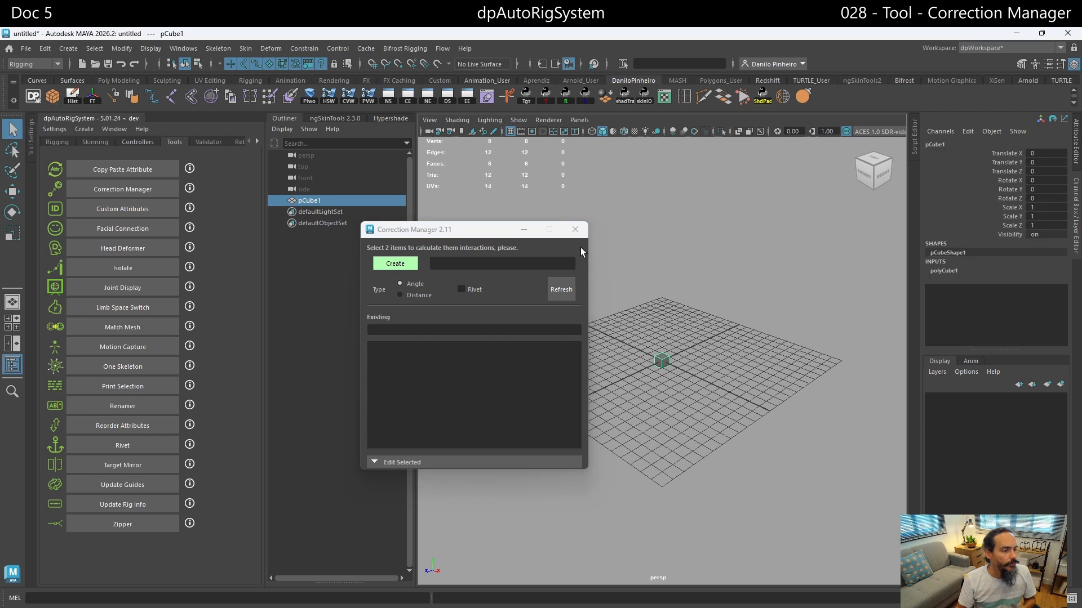
drag(466, 233, 394, 296)
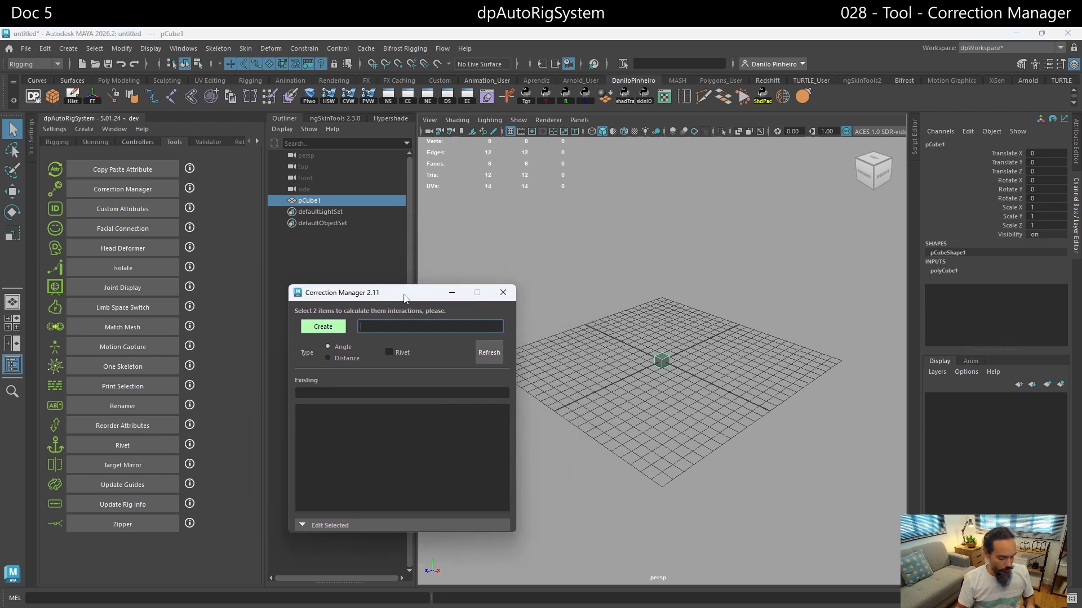
text(w)
scroll(641, 333, up, 2)
scroll(642, 335, up, 4)
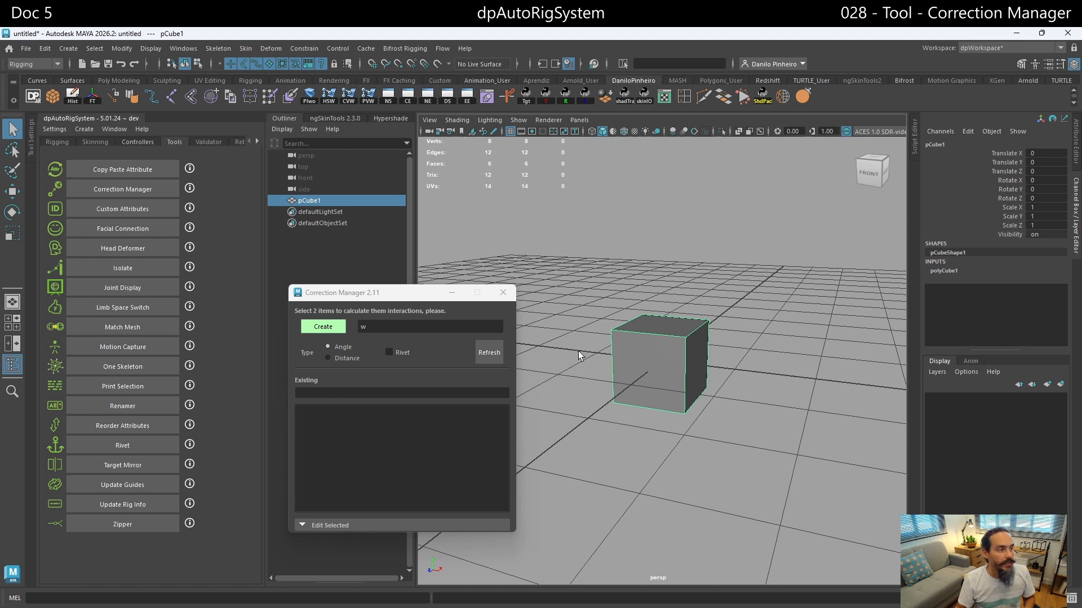
- Move the cube to about 3.4 in X and 0.6 in Y, and clear the stray text from the correction name
key(w)
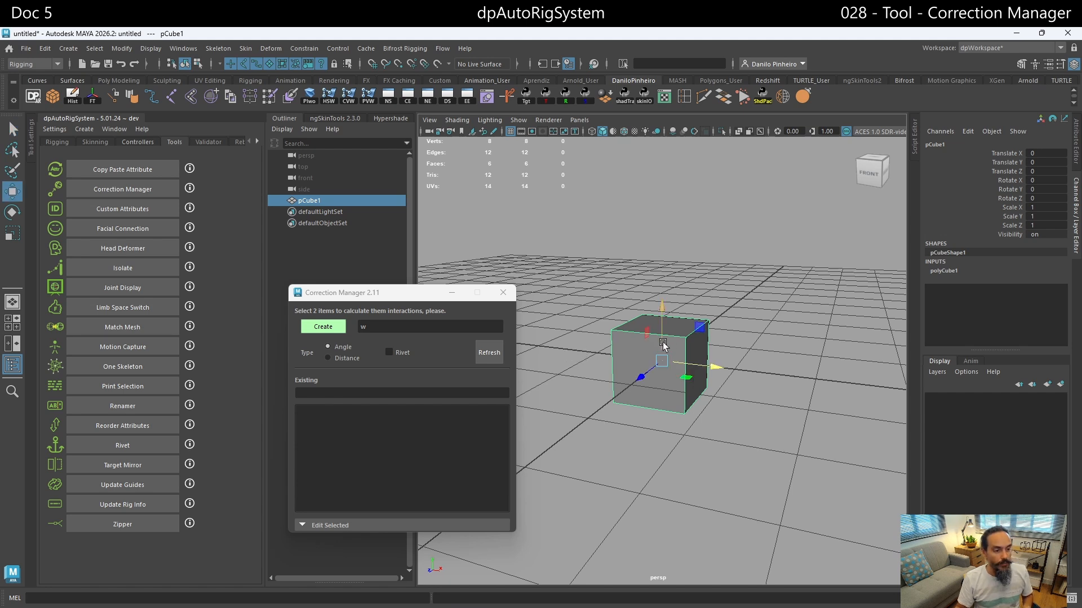
key(f)
drag(717, 361, 863, 361)
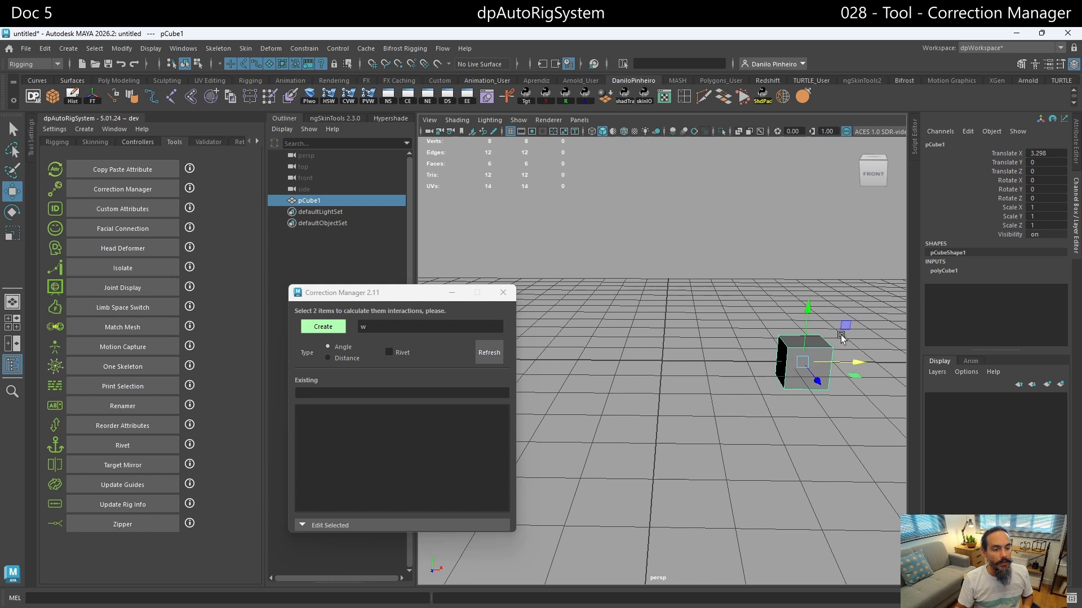
drag(806, 309, 804, 285)
drag(852, 332, 864, 335)
alt+middle_drag(804, 341, 763, 366)
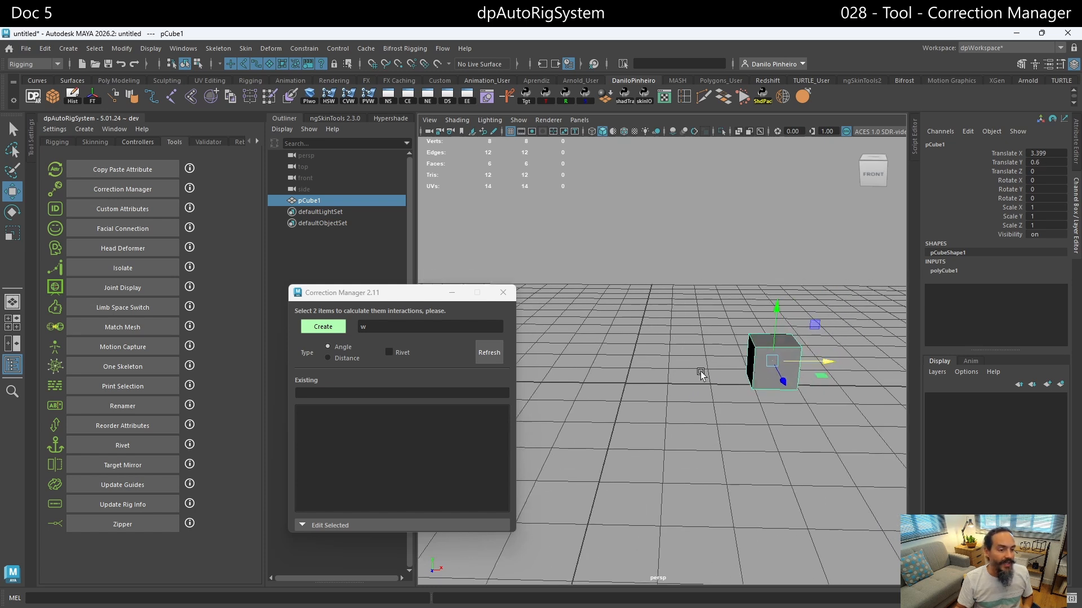
alt+drag(733, 346, 707, 357)
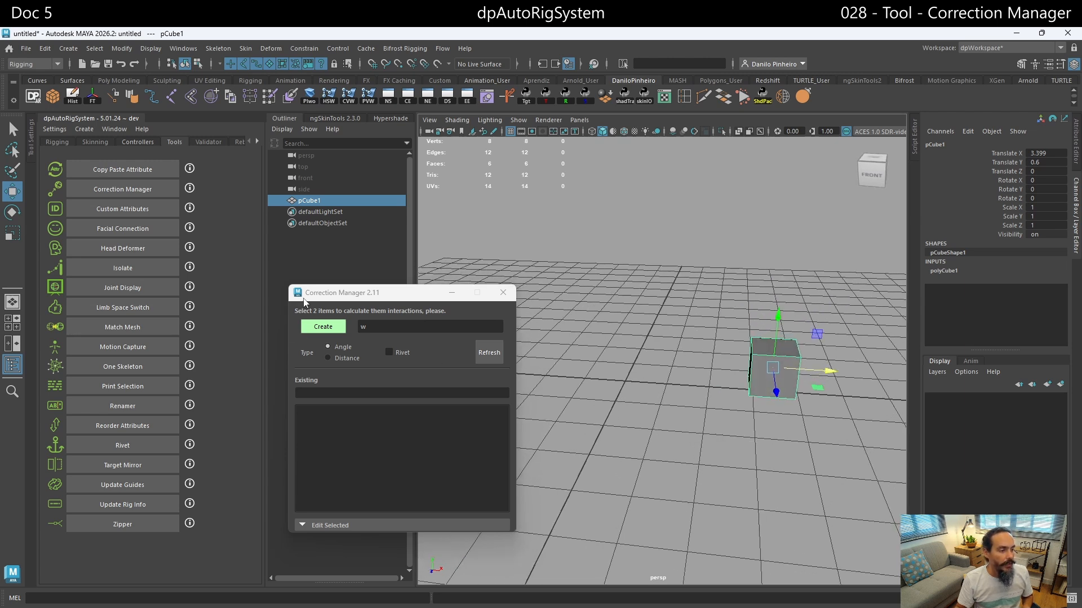
click(392, 328)
key(BackSpace)
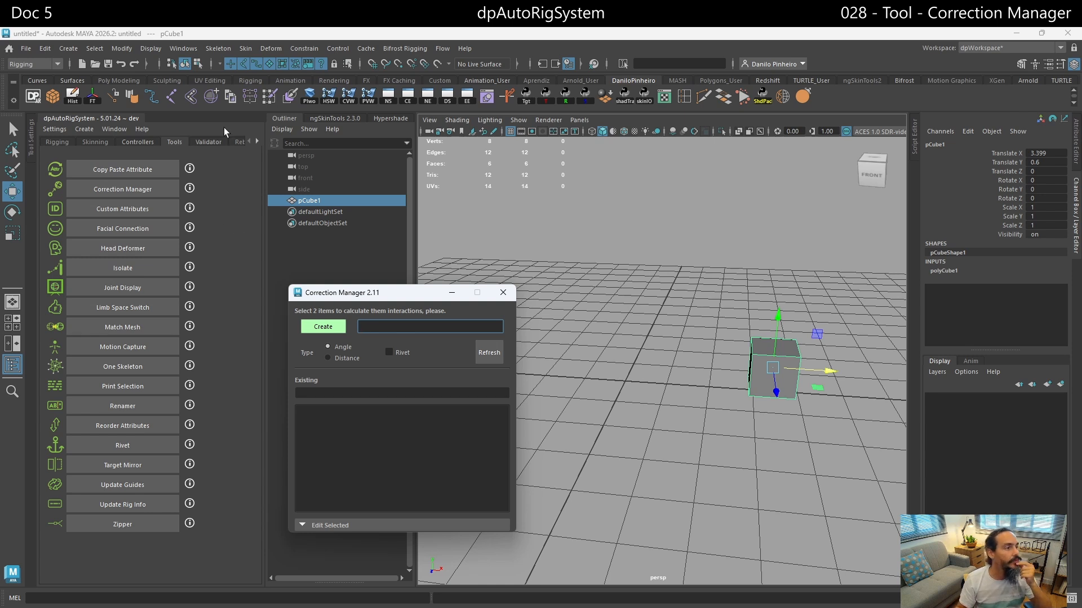
- Draw a two-joint chain along the X axis, snapped to the grid, from the origin to X 1
click(171, 97)
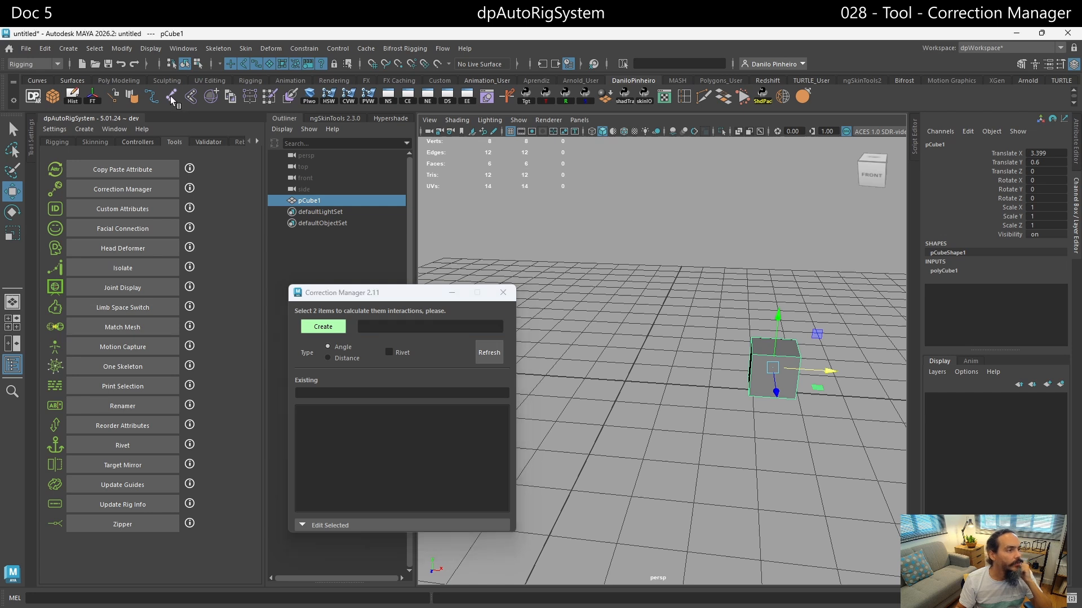
click(624, 382)
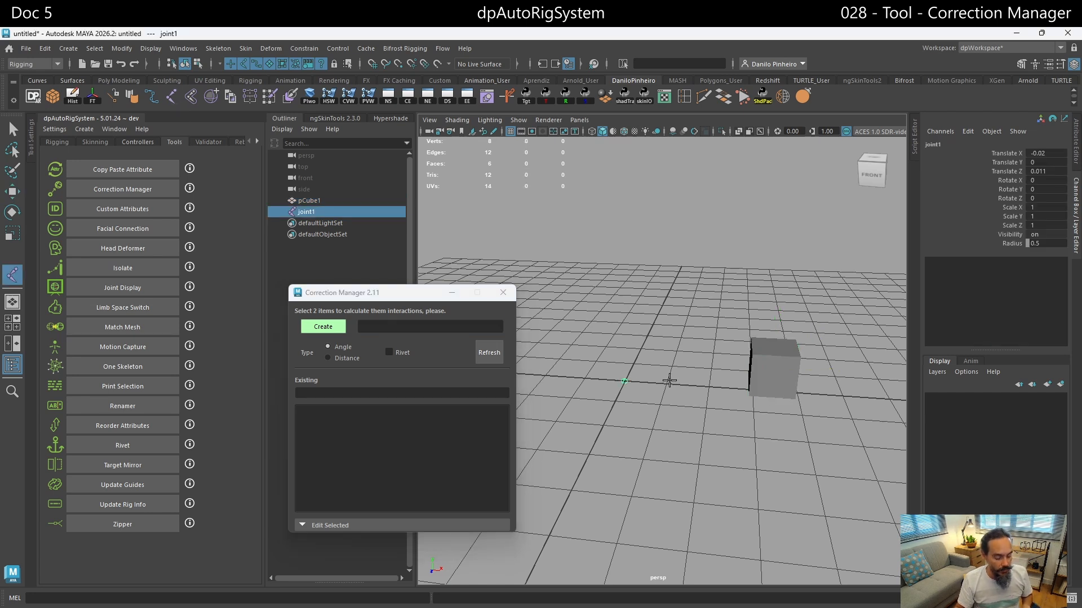
key(ctrl+z)
key(x)
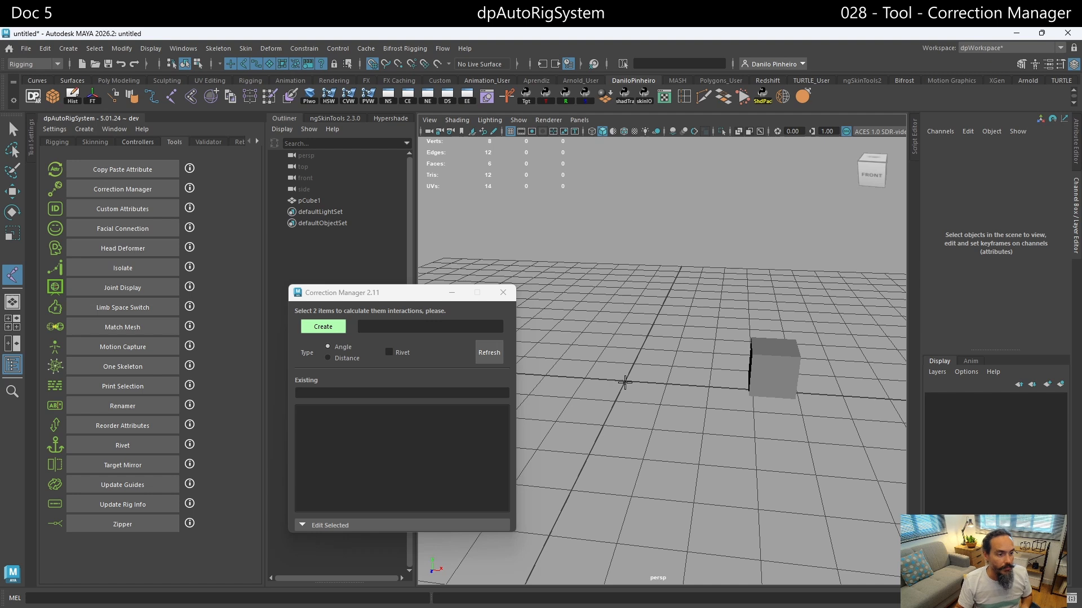
click(624, 382)
key(w)
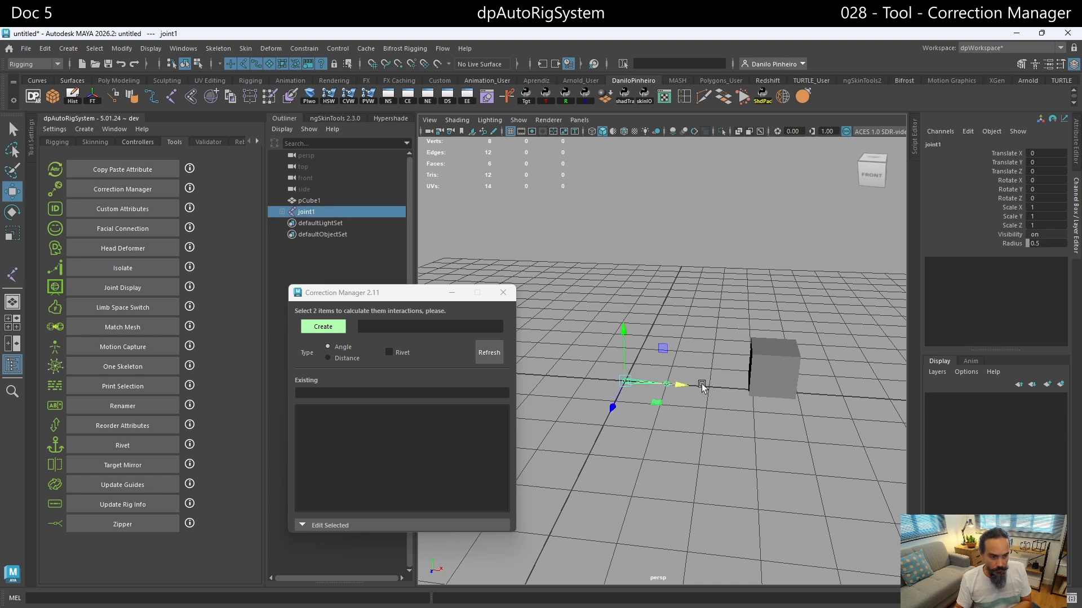
- Duplicate the joint chain and expand both joint hierarchies in the Outliner
scroll(671, 390, up, 3)
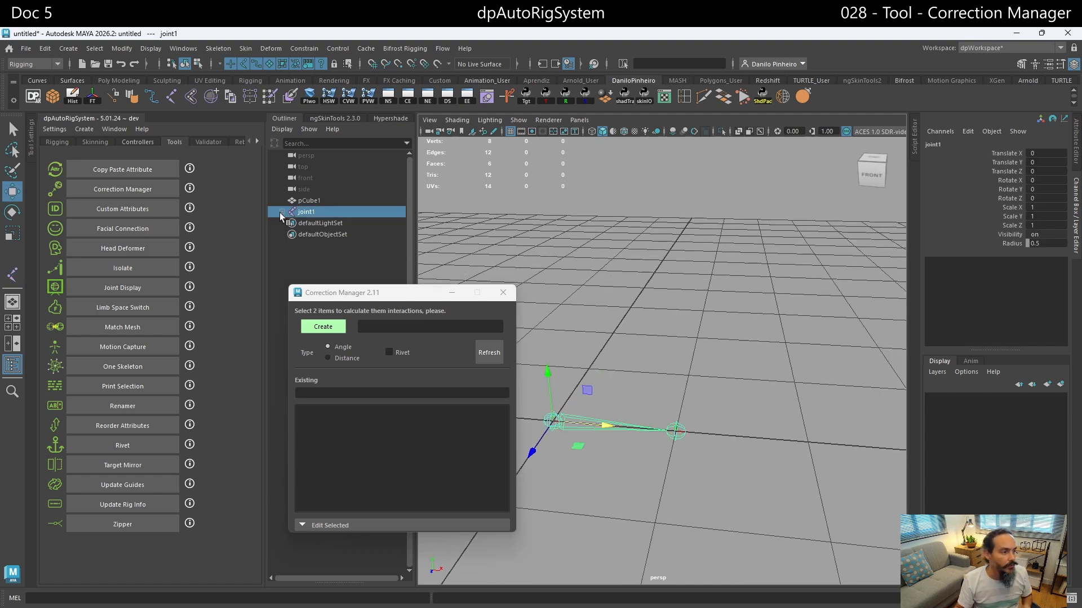
key(ctrl+d)
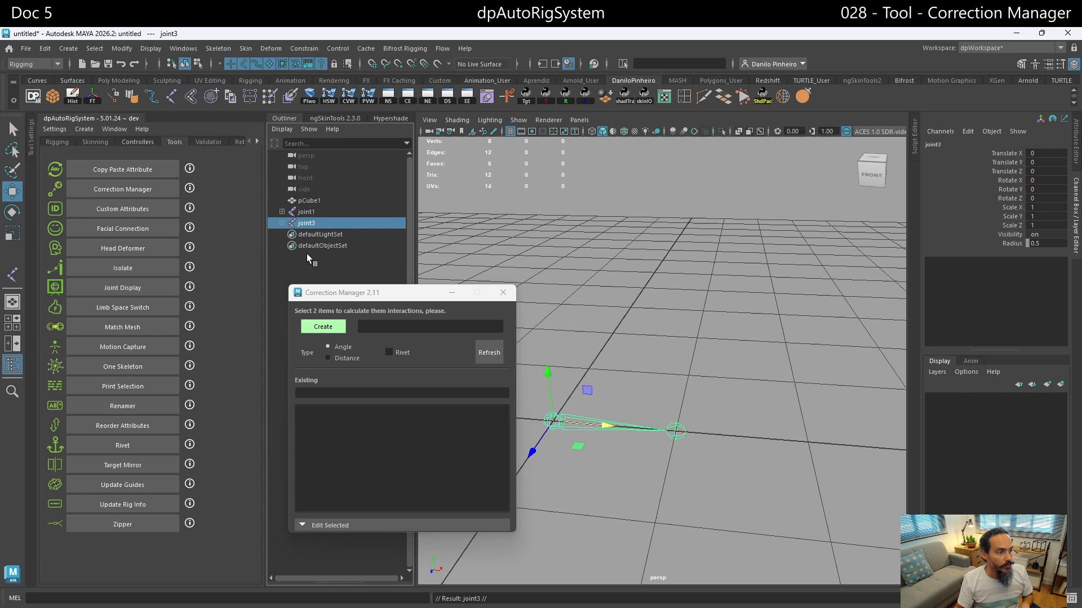
click(281, 211)
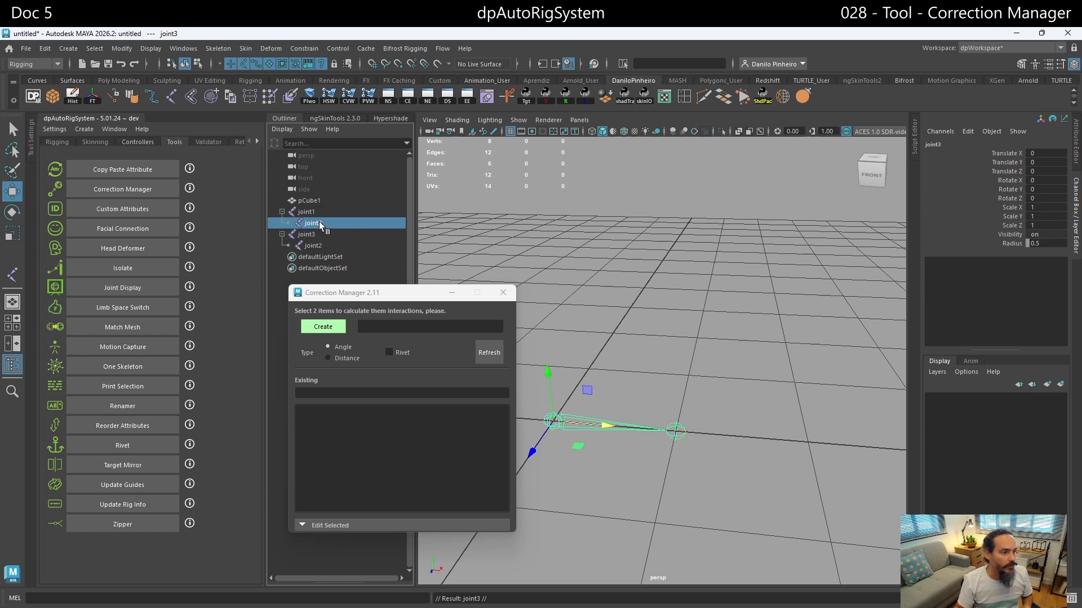
- Rename the end joint of the original chain as A_JEnd
double_click(313, 223)
text(JEnd)
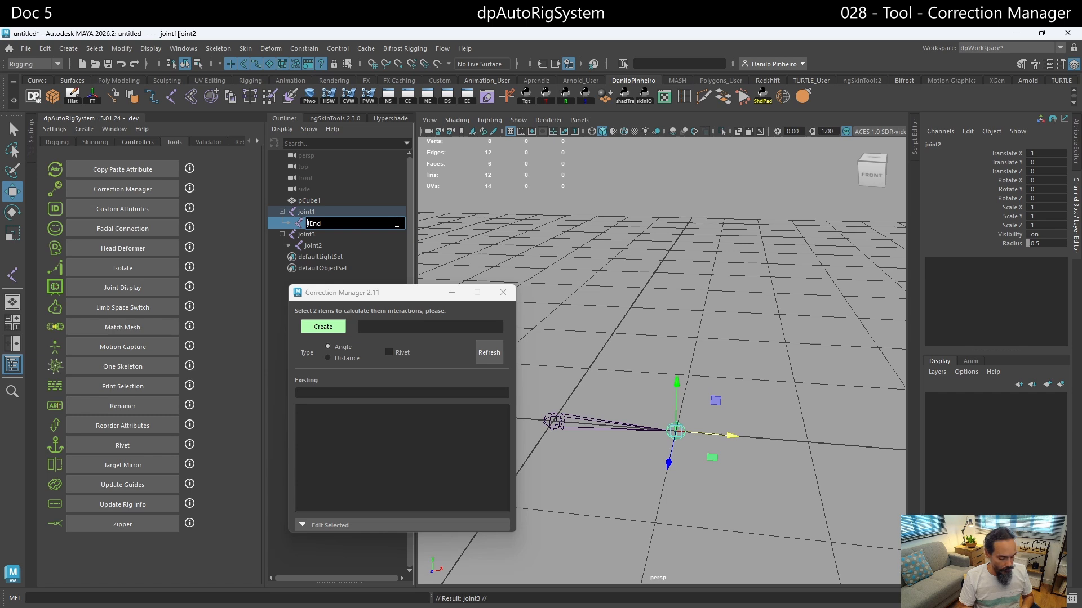
key(Home)
text(A_)
key(Return)
- Rename the end joint of the duplicated chain as B_JEnd
double_click(338, 243)
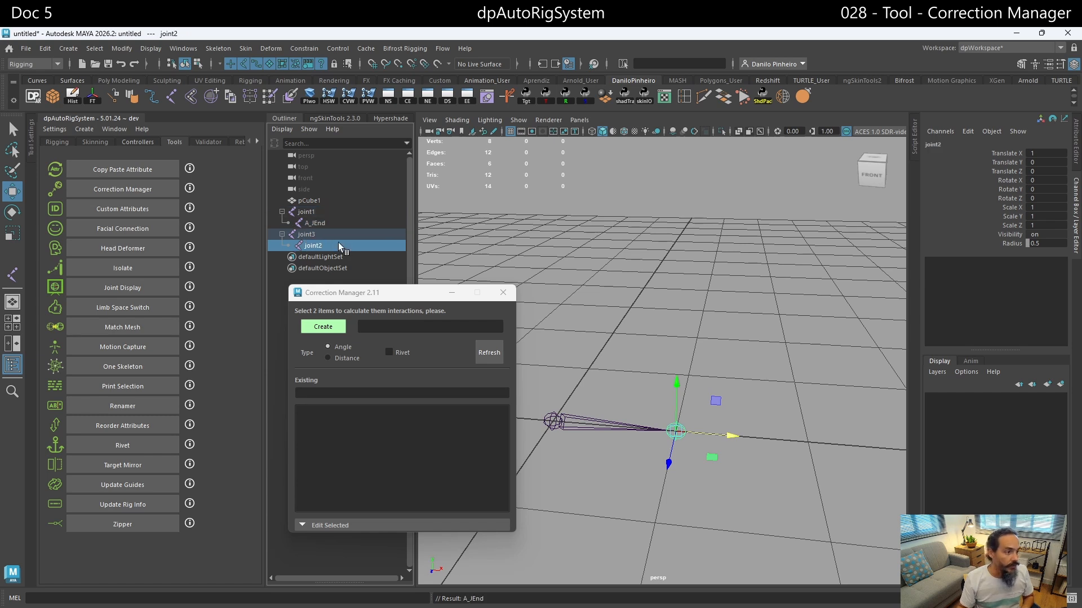
text(B_)
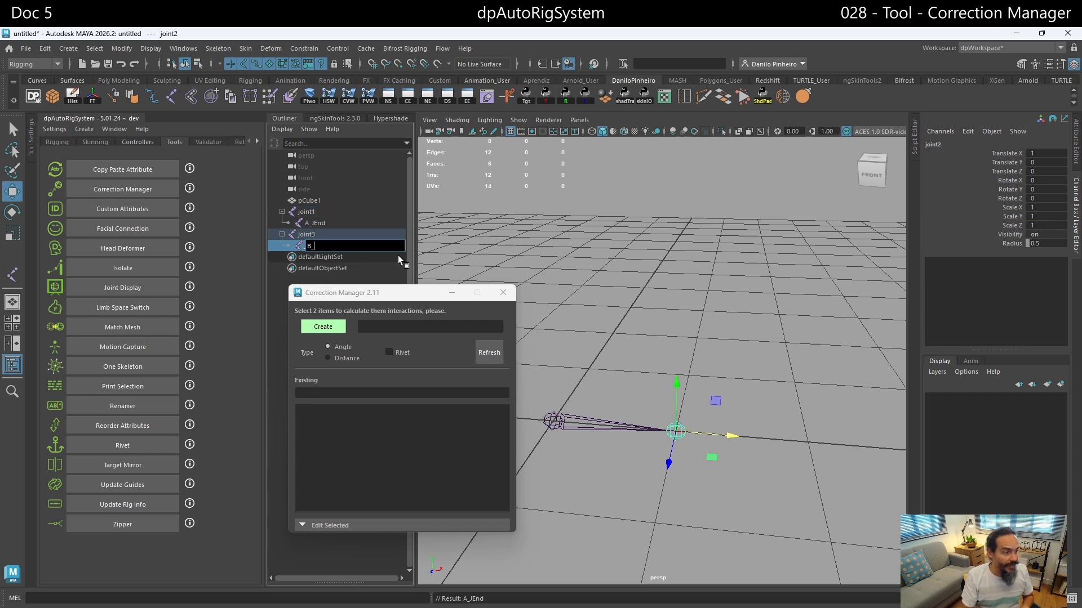
text(Jen)
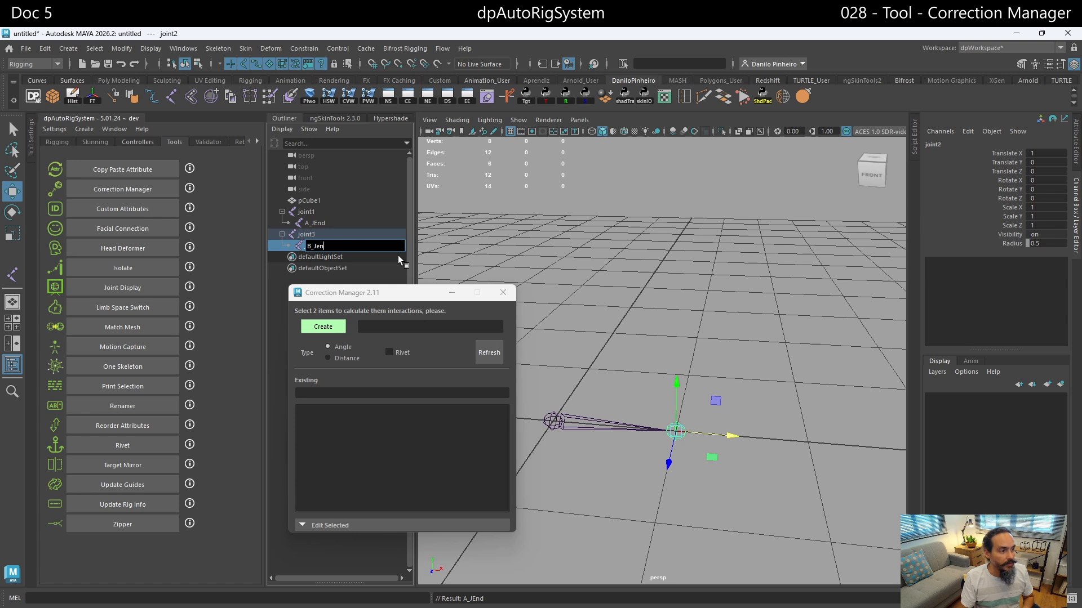
text(d)
key(Return)
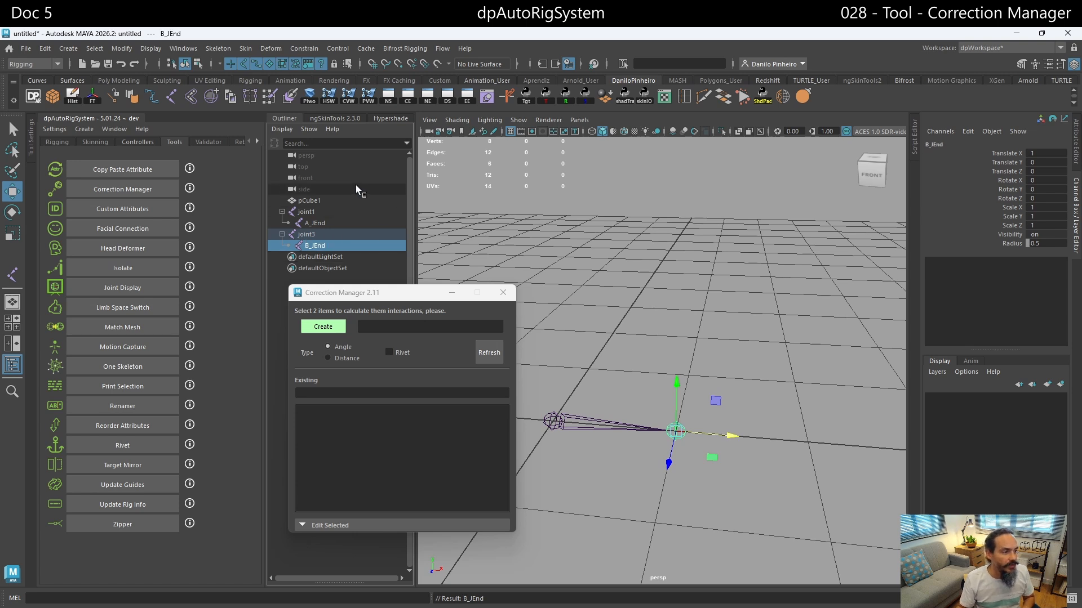
- Rename the root joint of the original chain as A_Jnt and the duplicate's root as B_Jnt
double_click(332, 213)
text(A_Jnt)
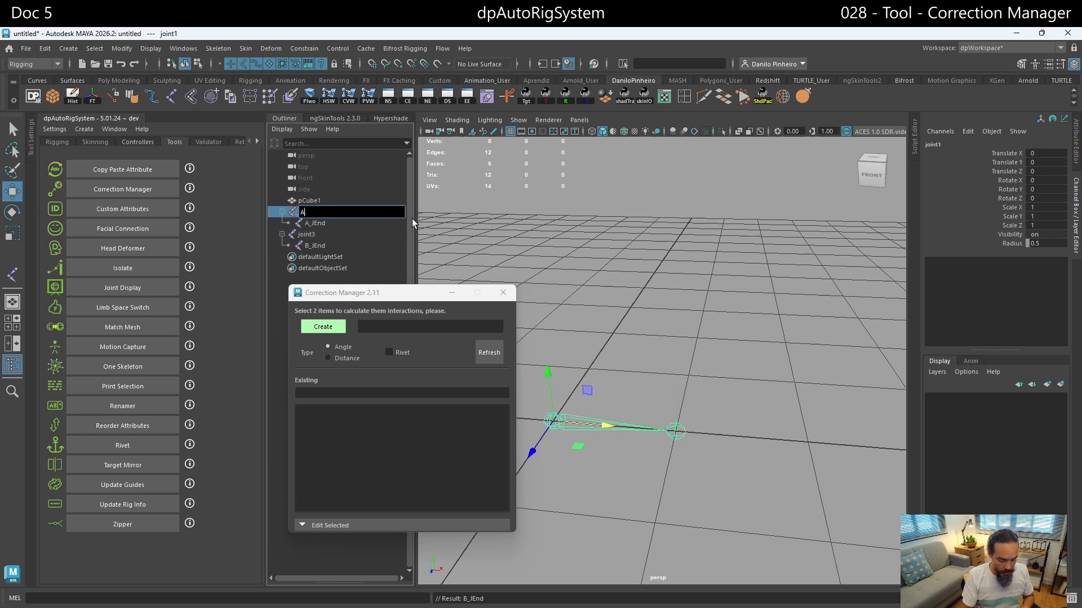
key(Return)
double_click(359, 235)
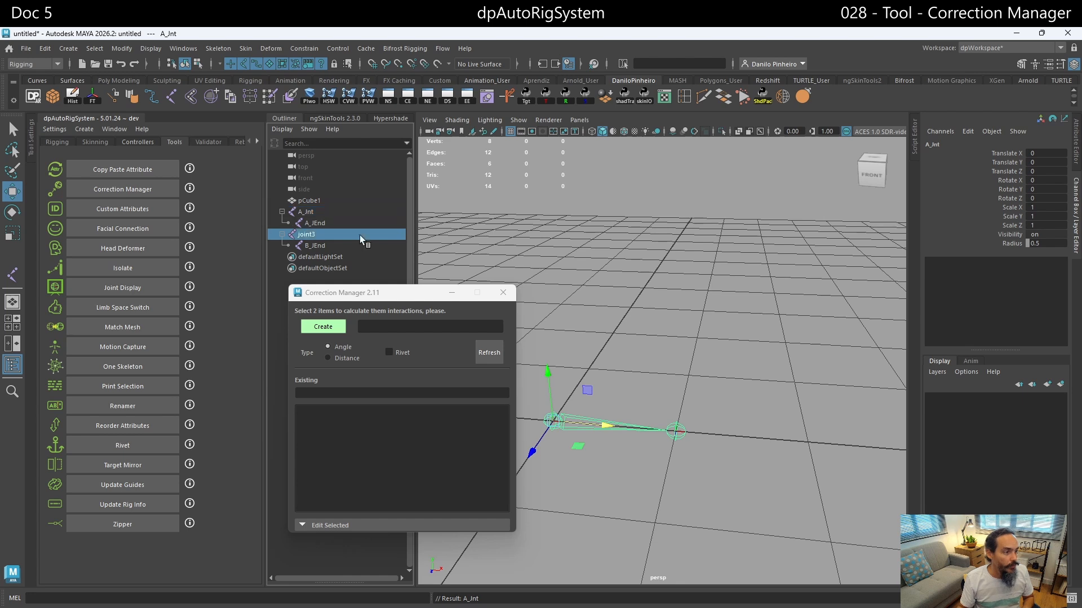
text(B_Jnt)
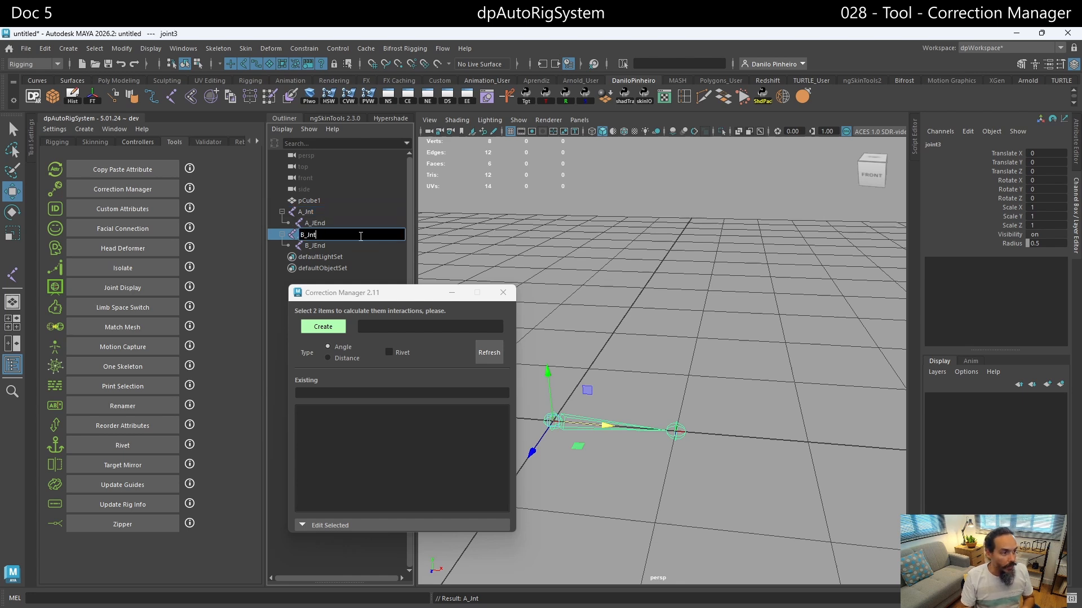
key(Return)
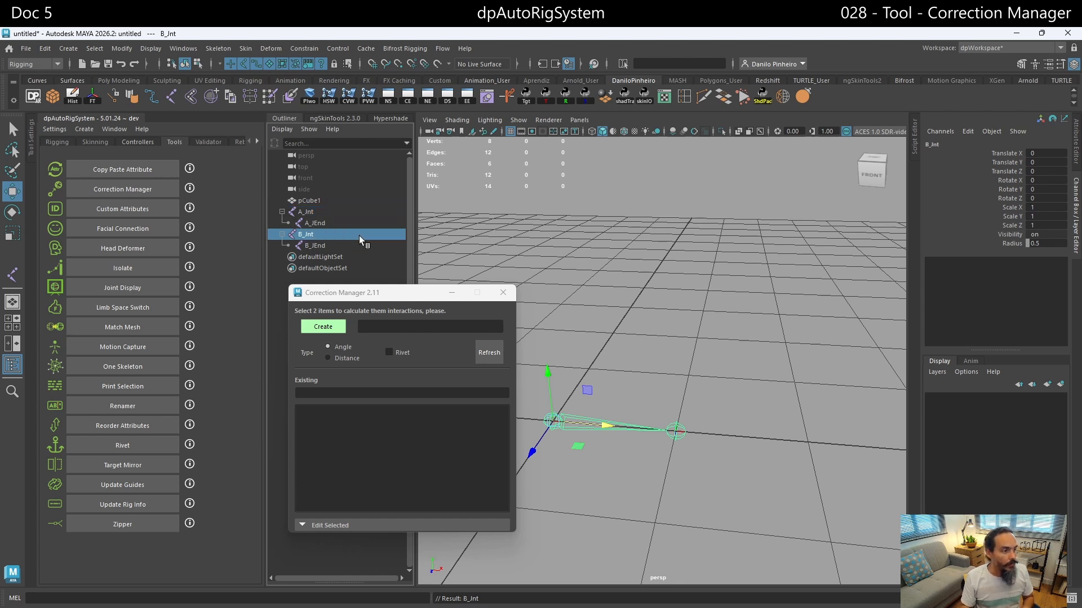
- Create an Angle correction named TestExample between the A_Jnt and B_Jnt joints, without a rivet
click(281, 234)
click(281, 212)
click(315, 212)
ctrl+click(319, 223)
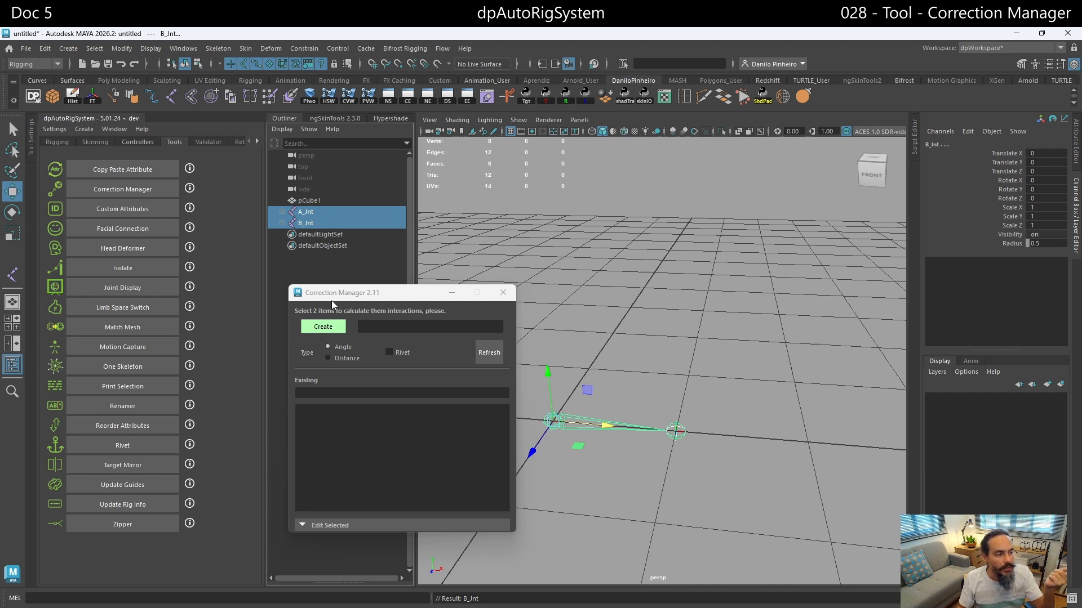
click(372, 328)
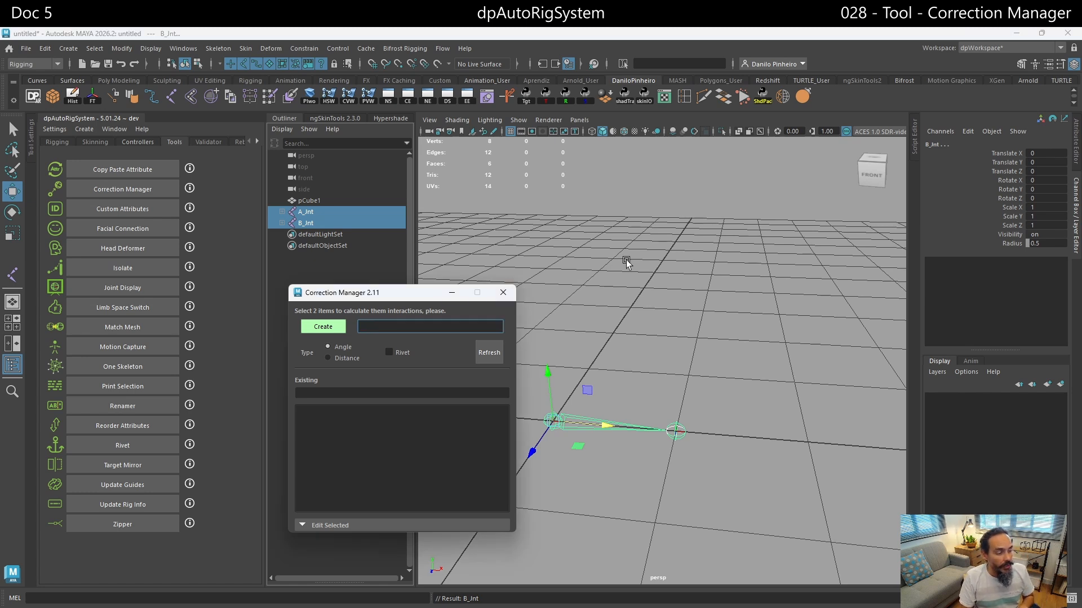
text(Test)
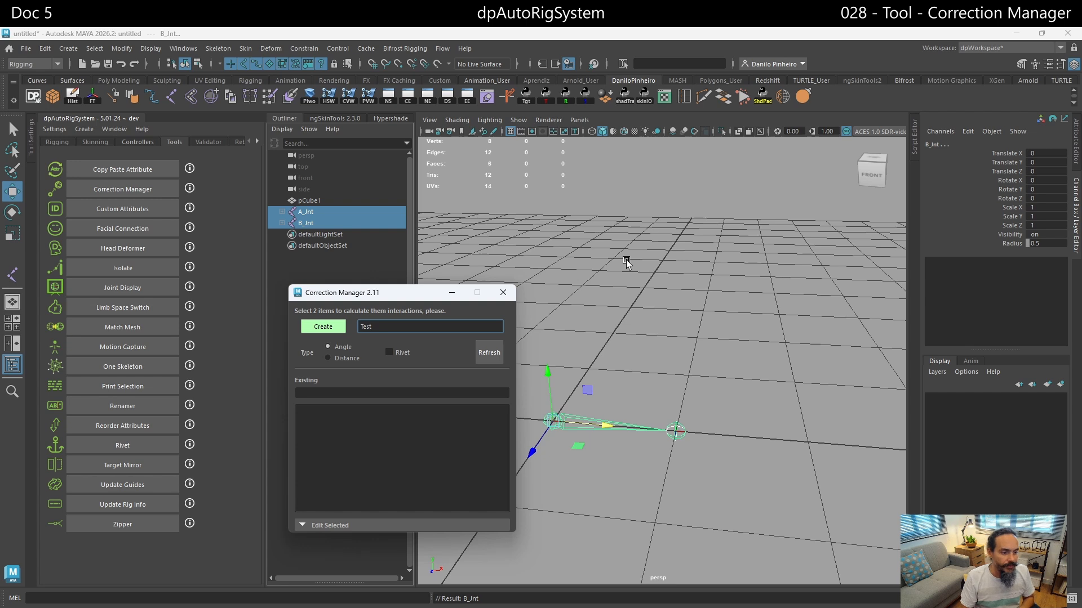
text(Example)
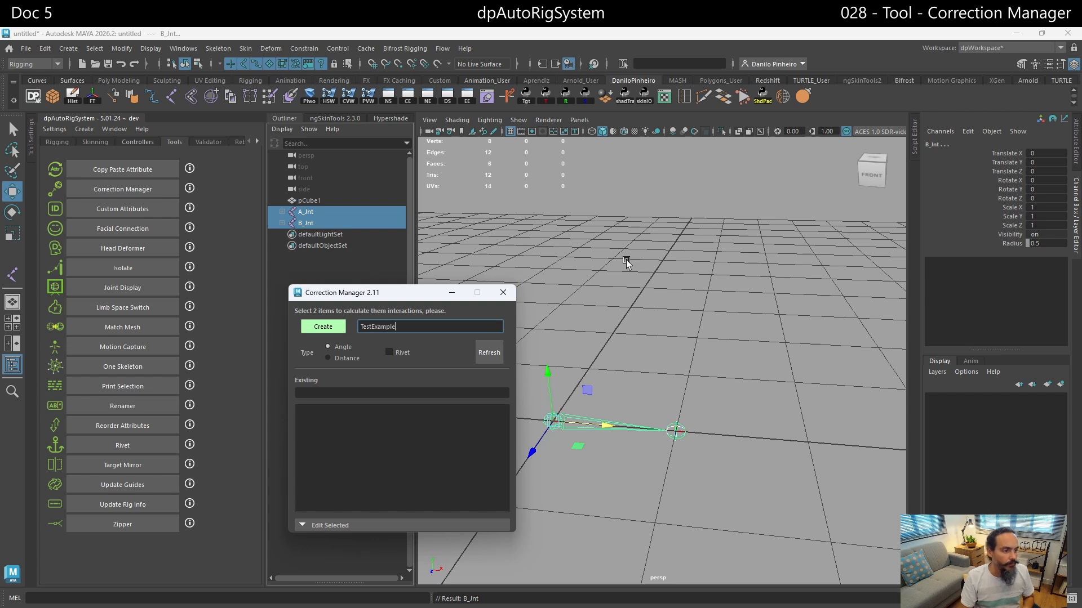
key(Return)
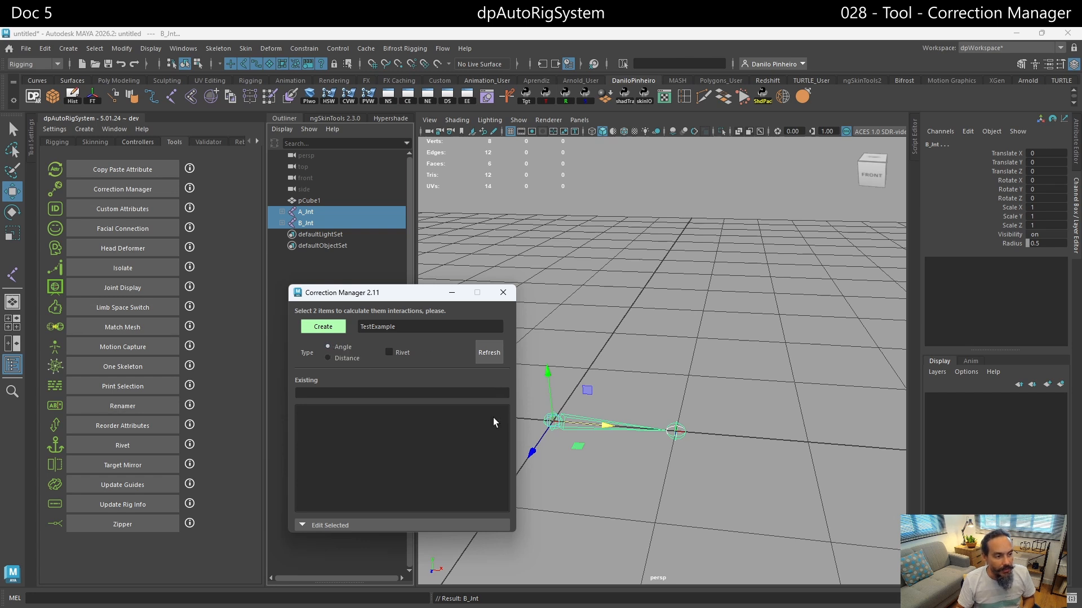
click(331, 328)
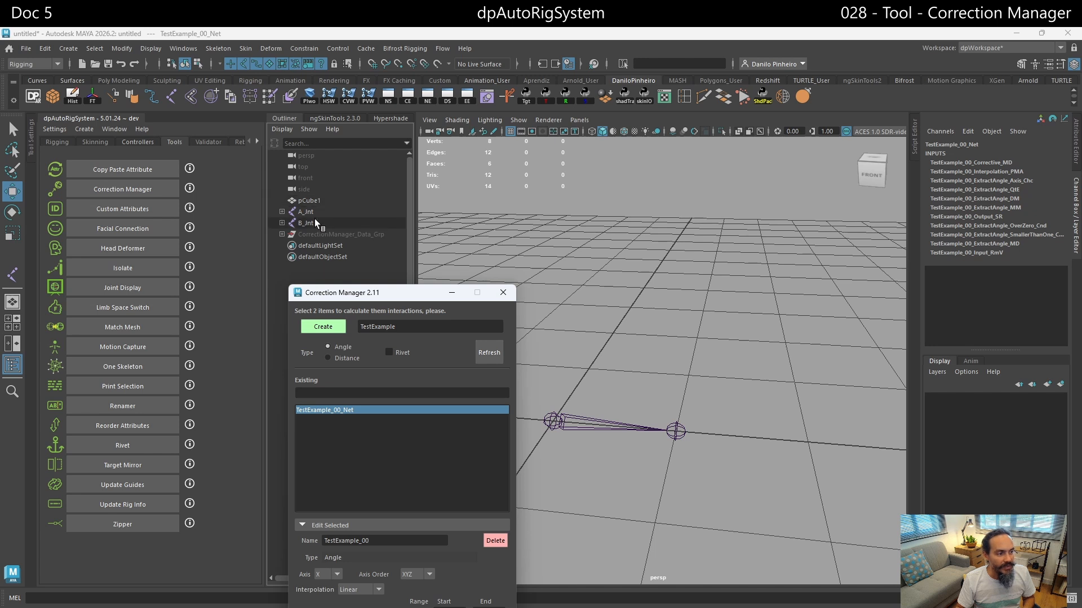
- Expand CorrectionManager_Data_Grp and its TestExample_00_Grp, and list non-DAG nodes in the Outliner to inspect the correction's nodes
click(281, 234)
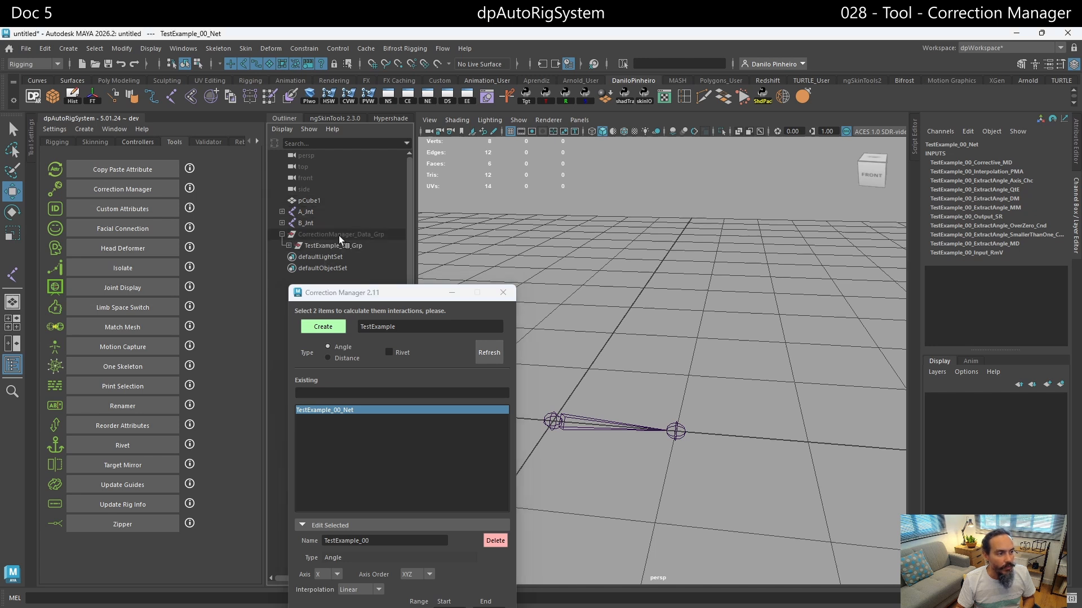
click(287, 245)
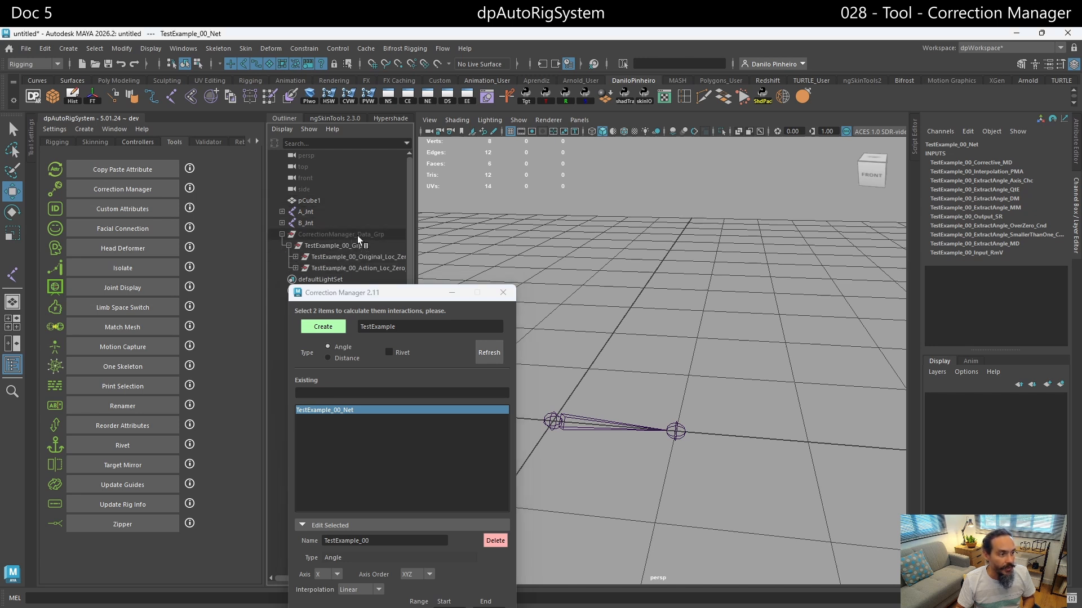
drag(380, 298, 132, 198)
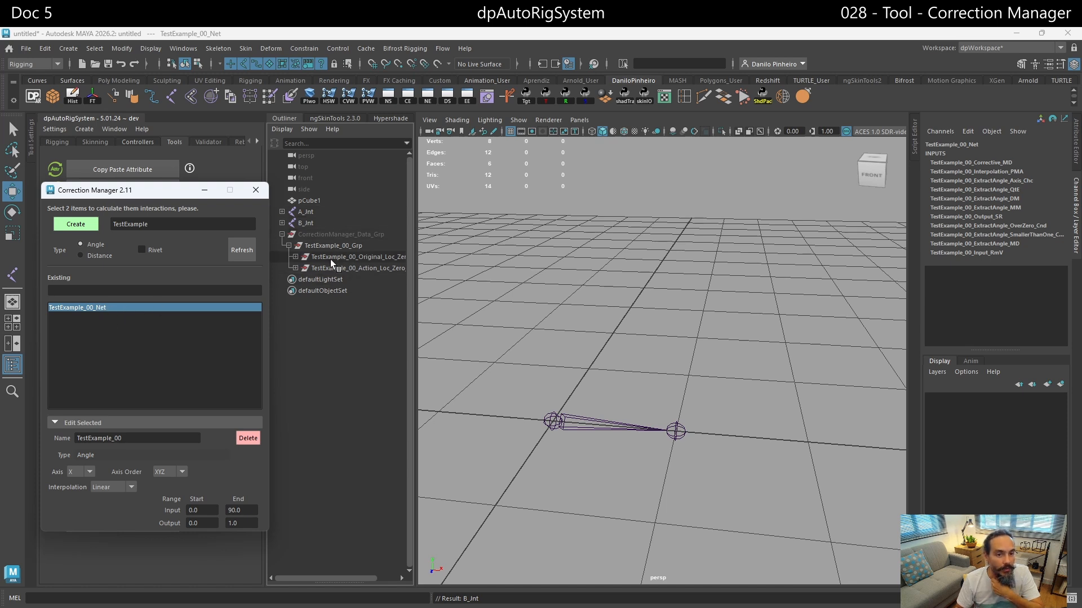
right_click(334, 319)
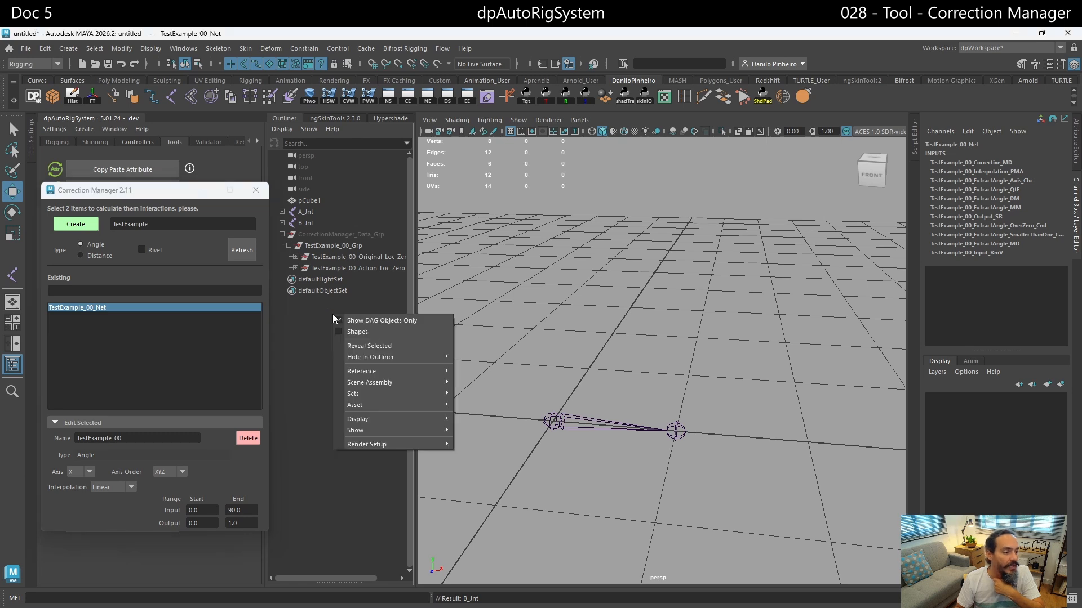
click(373, 321)
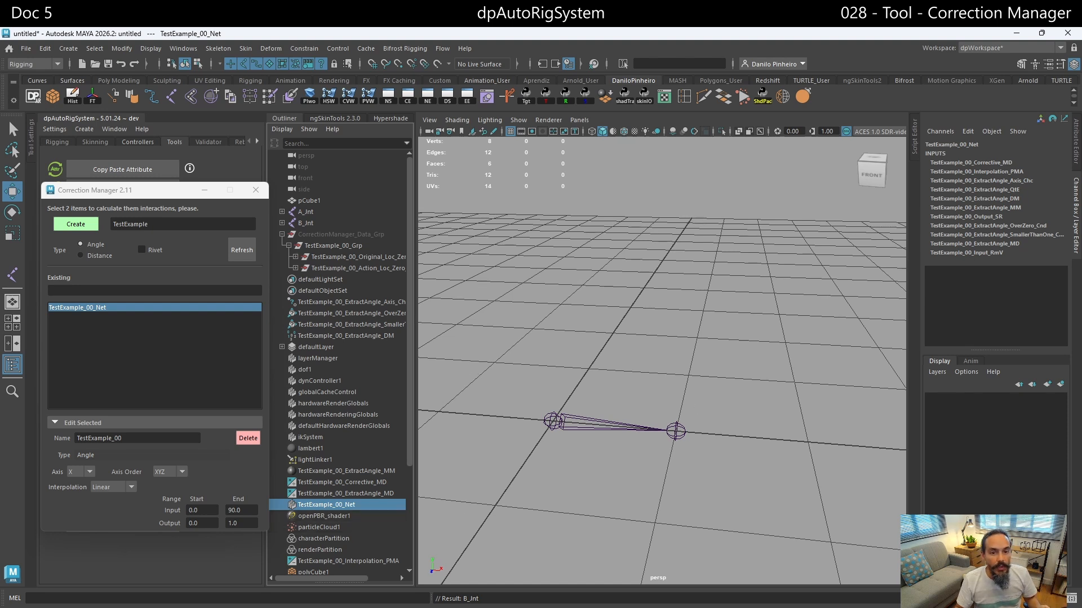
- Show the attributes of TestExample_00_Net and expand its Extra Attributes to review the correction's settings and linked nodes
click(1077, 139)
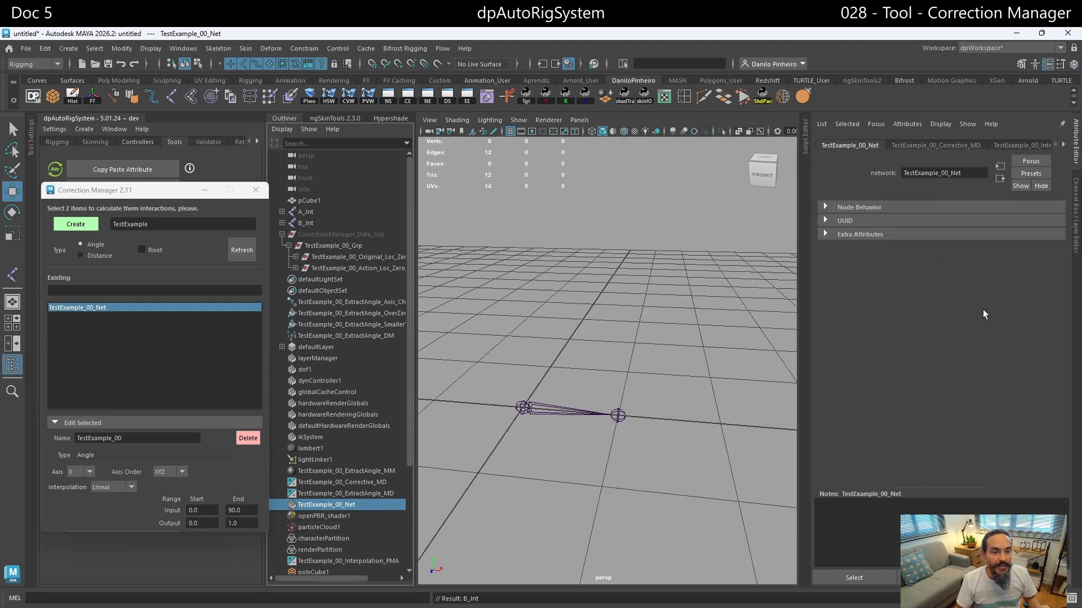
click(866, 235)
scroll(860, 330, down, 5)
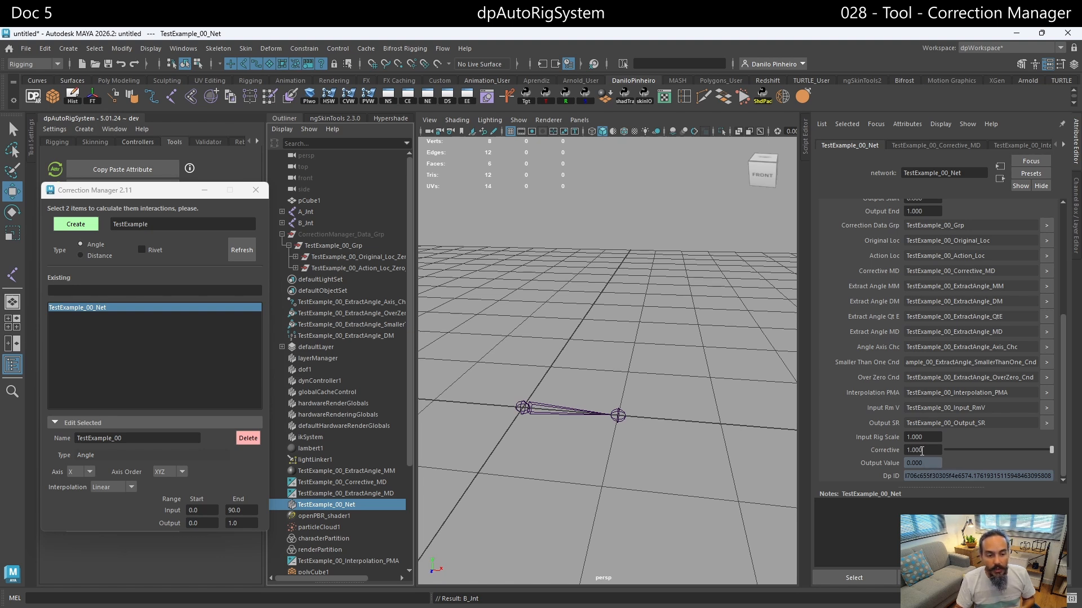
scroll(855, 421, up, 5)
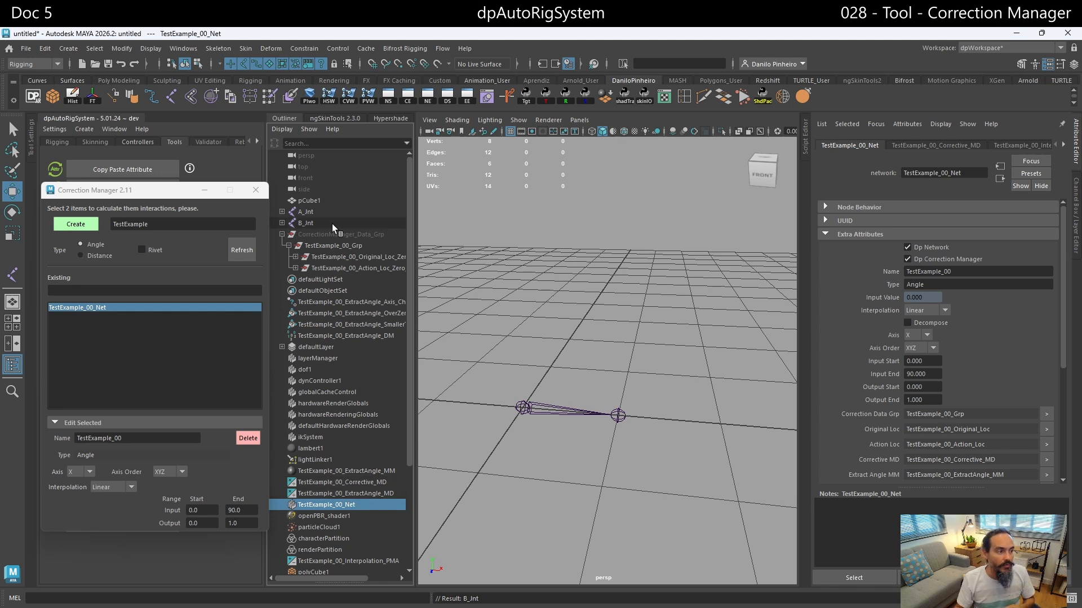
- Expand the Original and Action locator groups under TestExample_00_Grp, and review the network node's range, linked node and output attributes
click(295, 268)
click(295, 257)
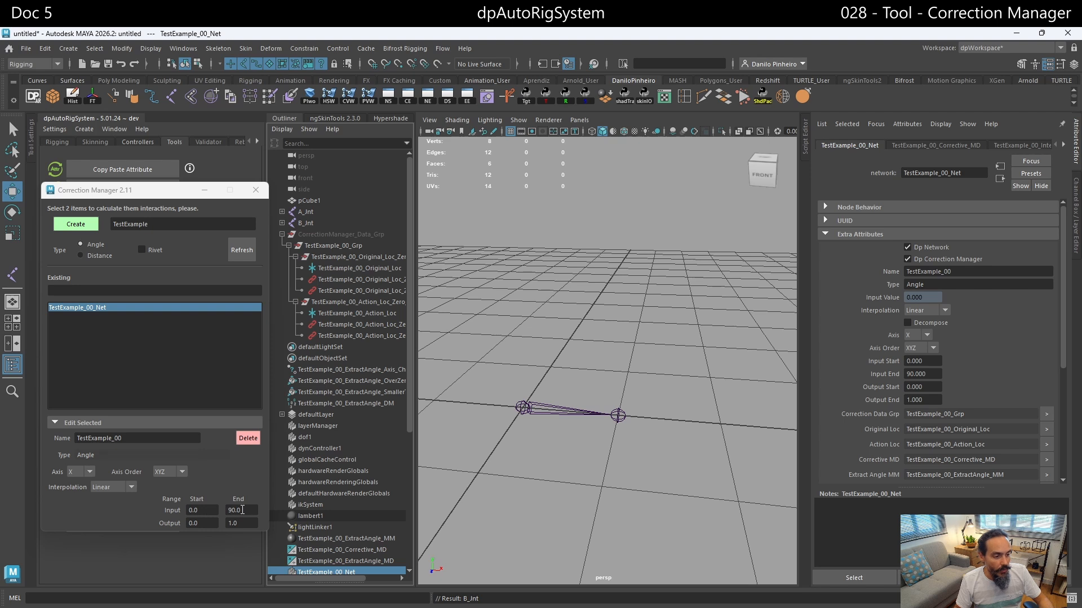
scroll(897, 428, down, 1)
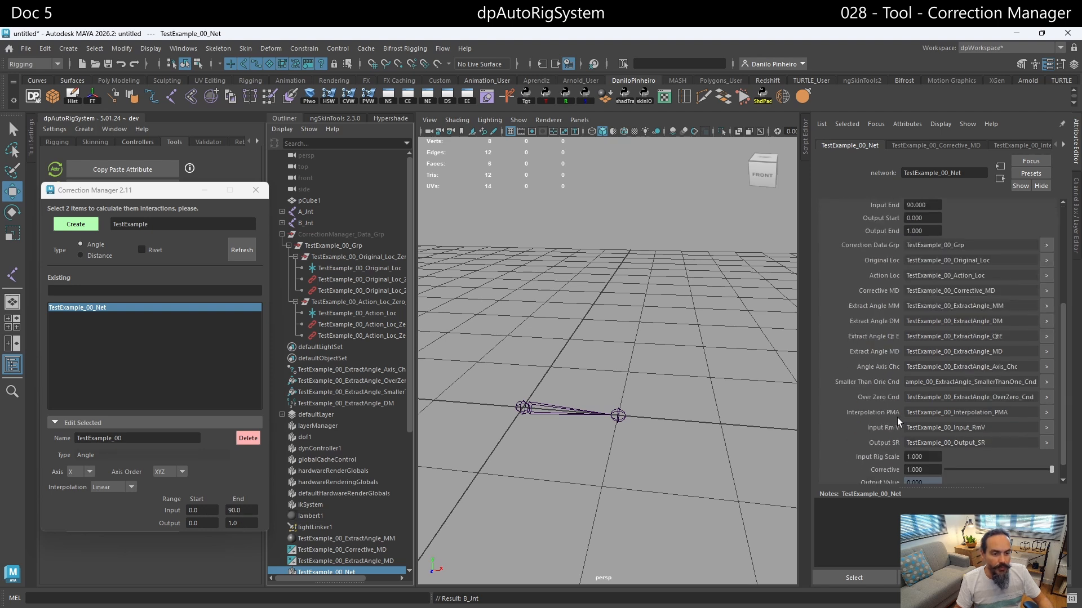
scroll(898, 428, down, 3)
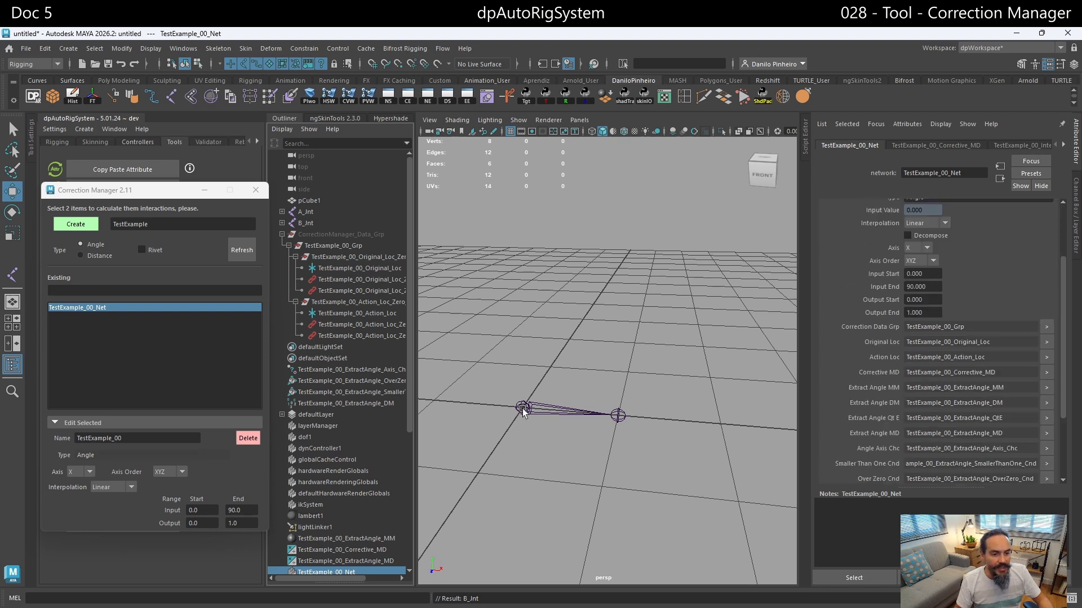
scroll(899, 333, up, 4)
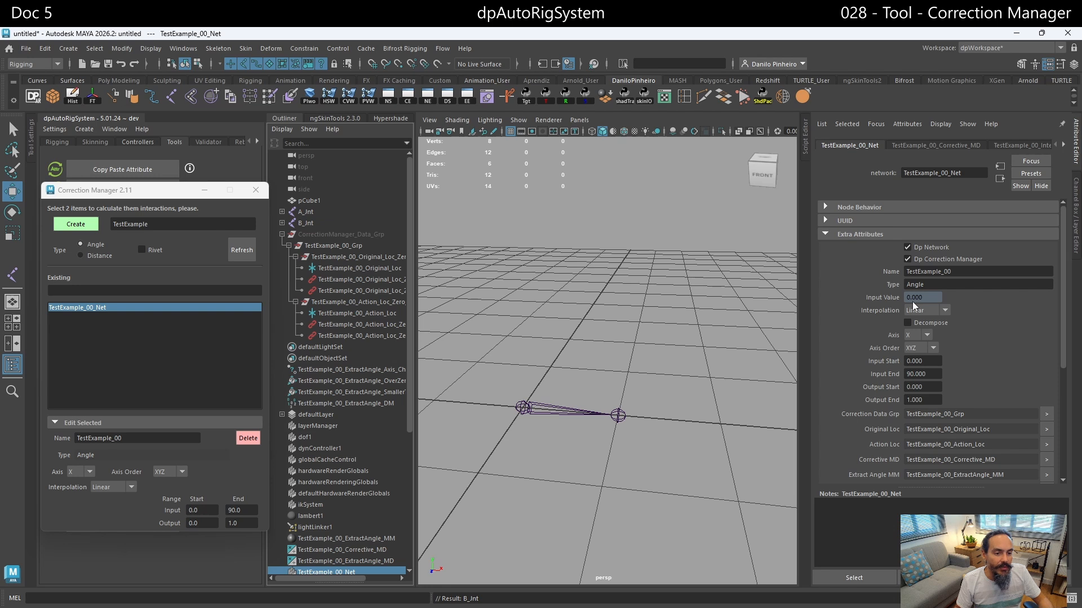
- Rotate A_Jnt about -21.6° around X and select TestExample_00_Net to check its Input Value
click(305, 212)
key(e)
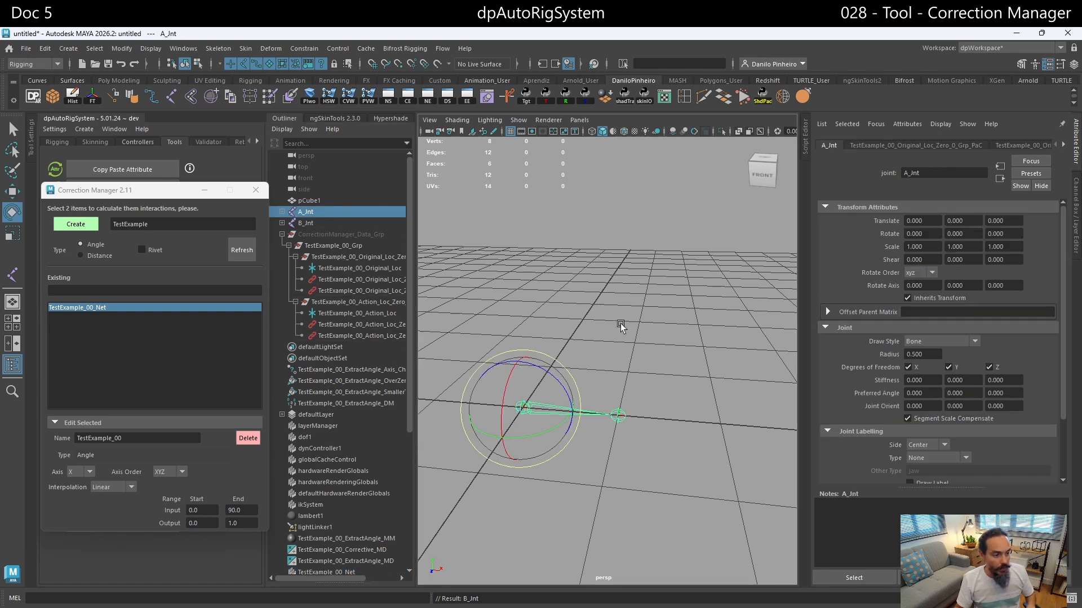
drag(507, 393, 517, 378)
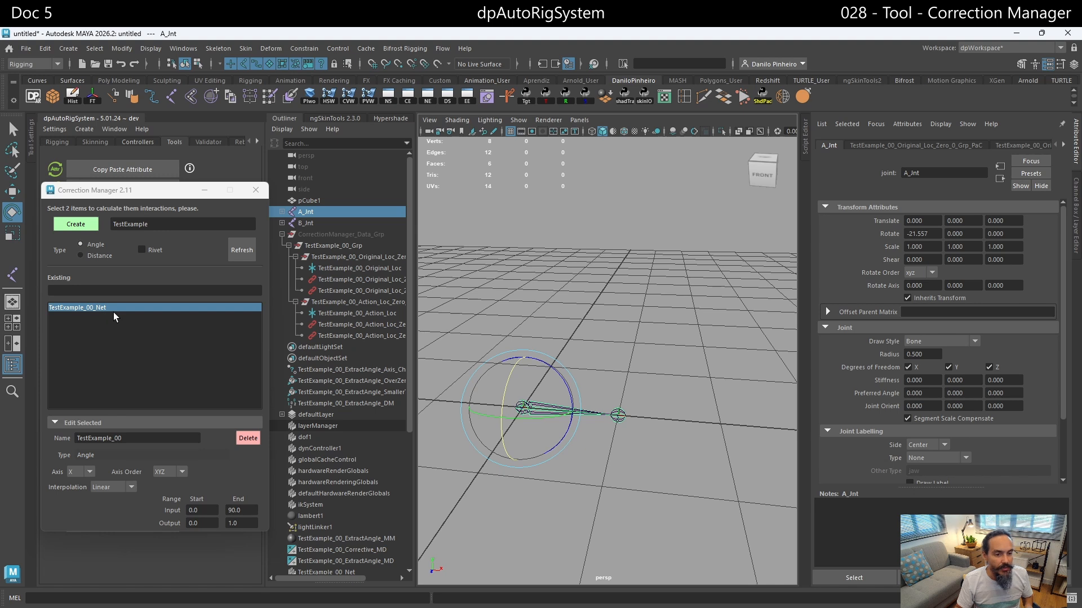
click(87, 308)
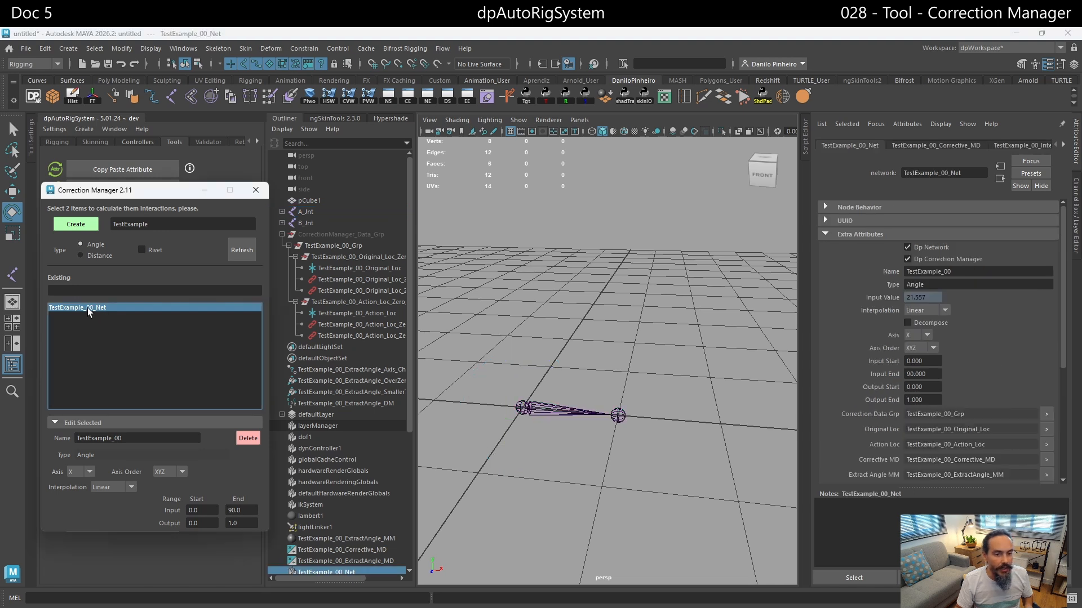
- Open a floating copy of TestExample_00_Net's attributes with Extra Attributes expanded, and place it beside the Channel Box while A_Jnt is selected
click(1061, 124)
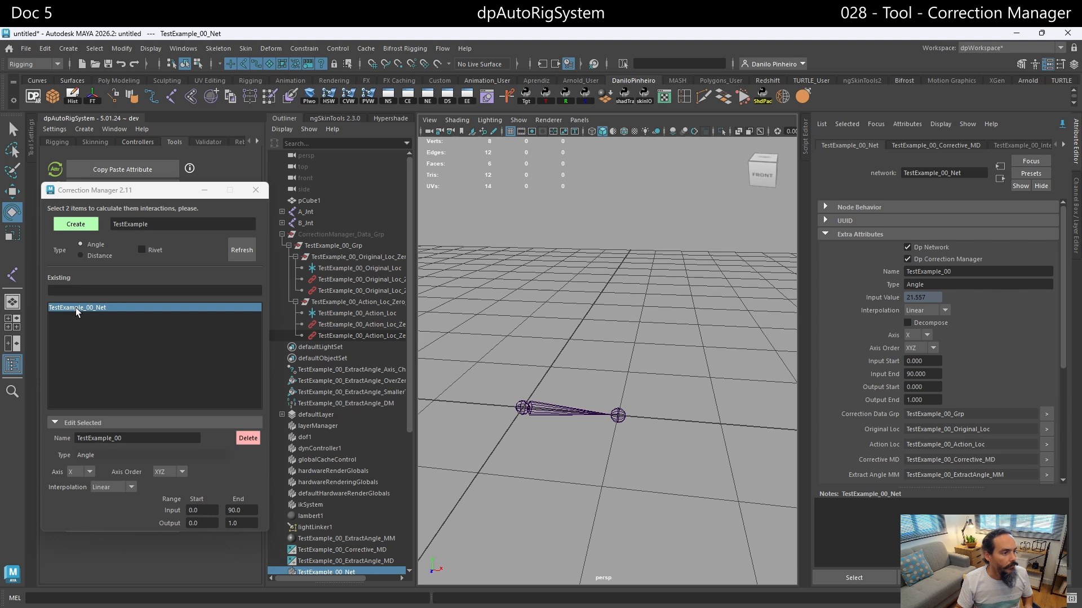
click(316, 211)
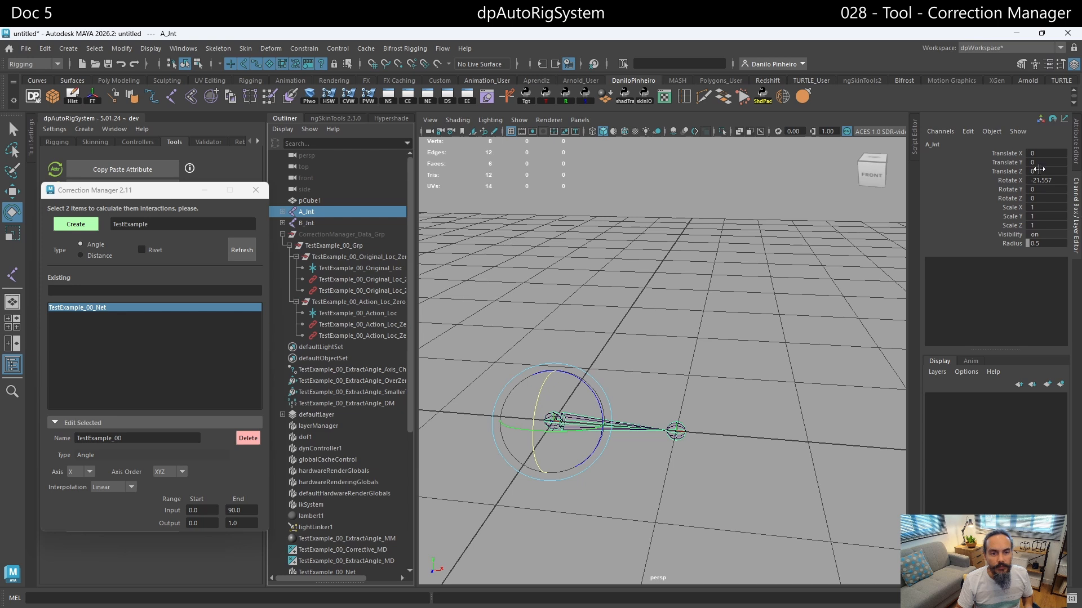
click(1026, 578)
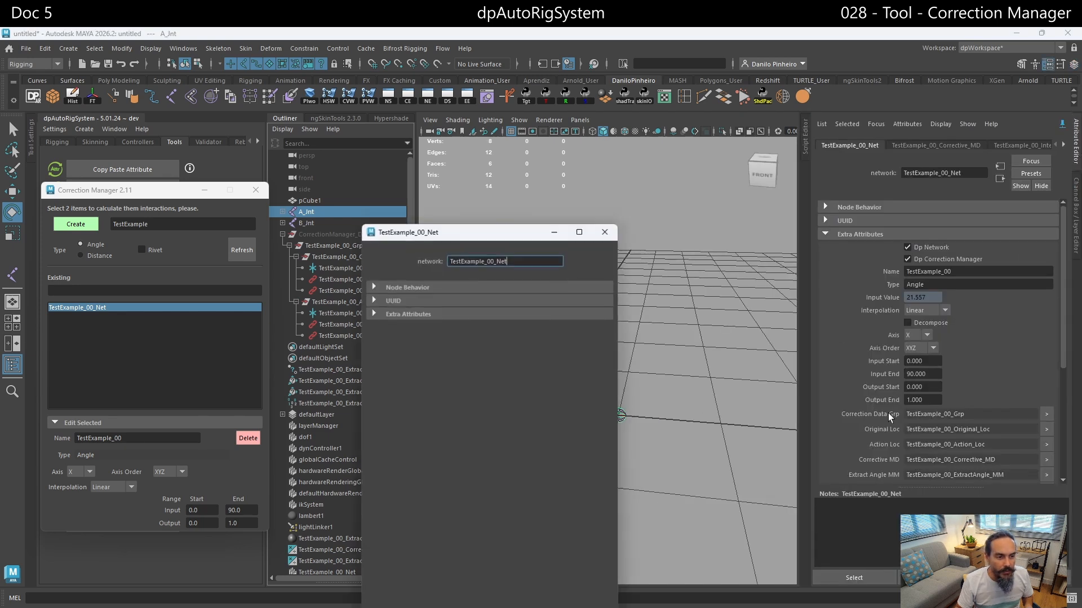
click(407, 313)
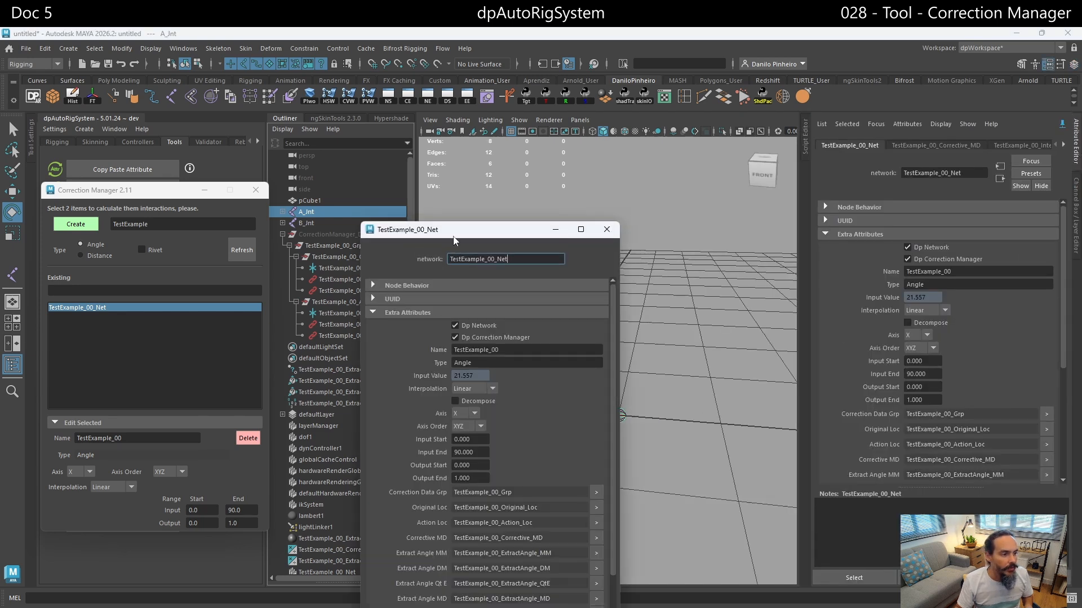
drag(454, 240, 690, 108)
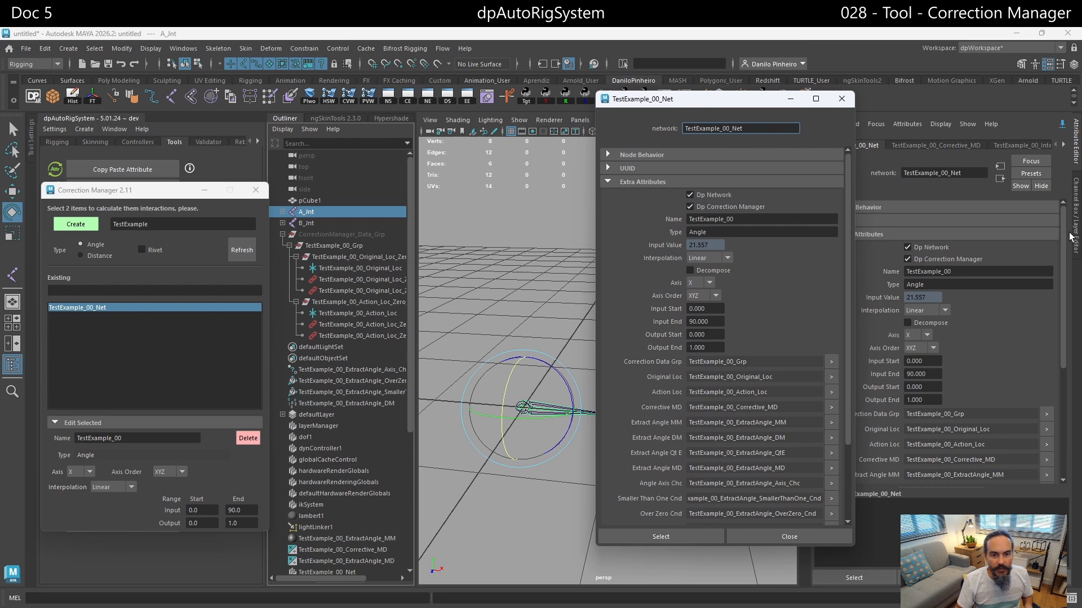
click(1062, 125)
click(1075, 202)
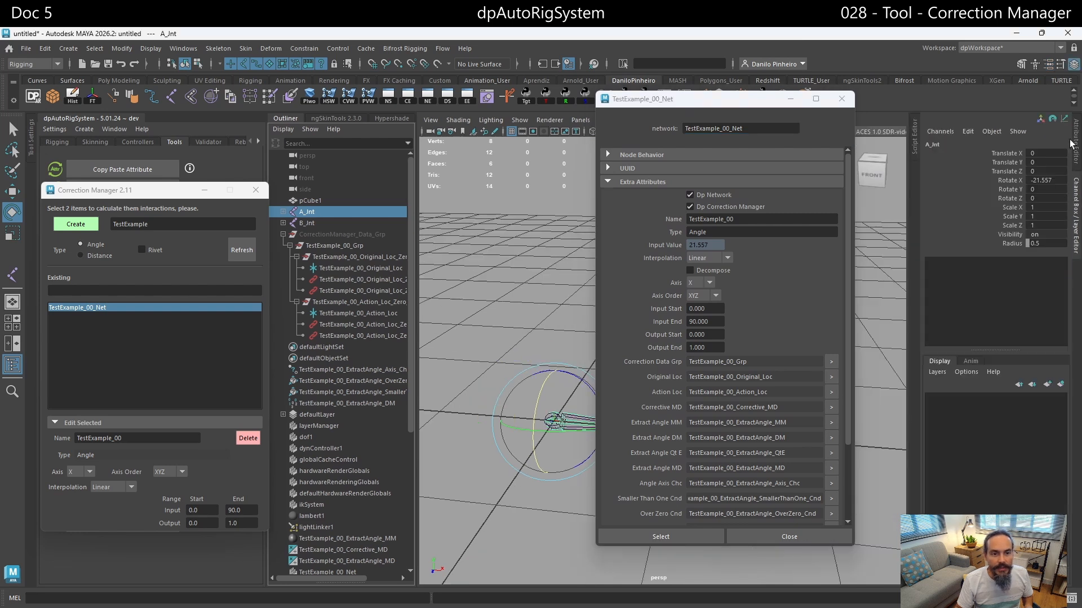
drag(748, 103, 803, 111)
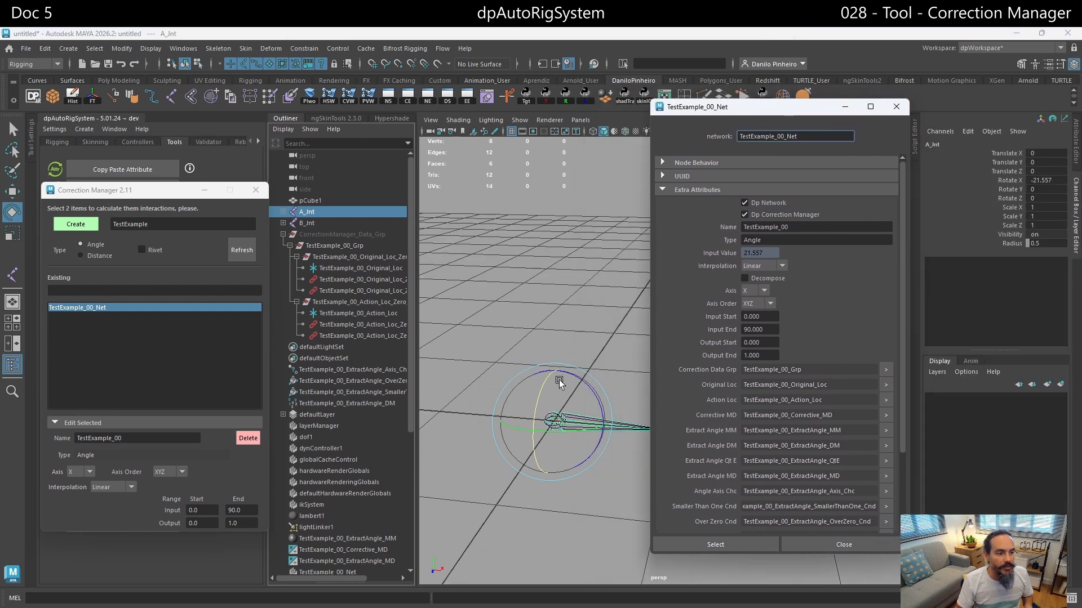
- Reset A_Jnt's Rotate X to 0
alt+middle_drag(559, 380, 502, 357)
click(1043, 180)
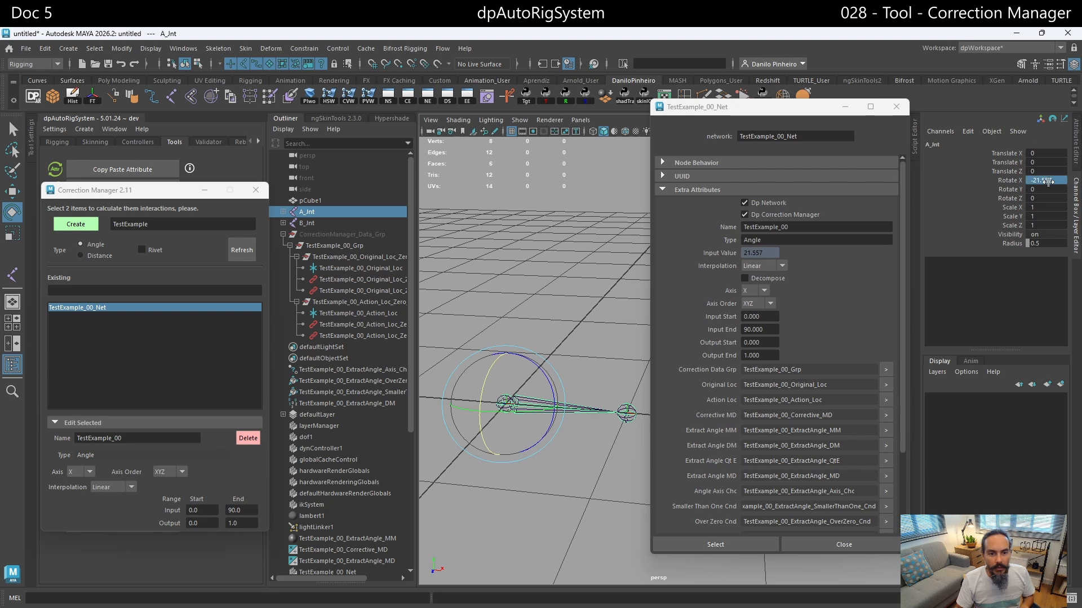
text(0)
key(Return)
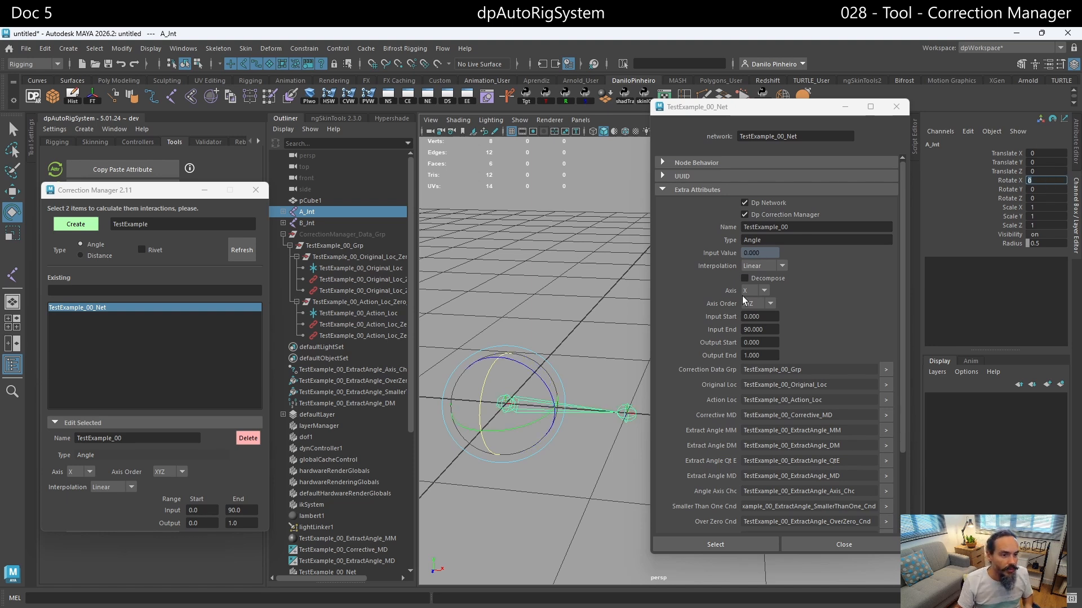
- Move both chains' end joints onto the Z axis, with Translate X at 0 and Translate Z at about 0.82
click(629, 411)
key(w)
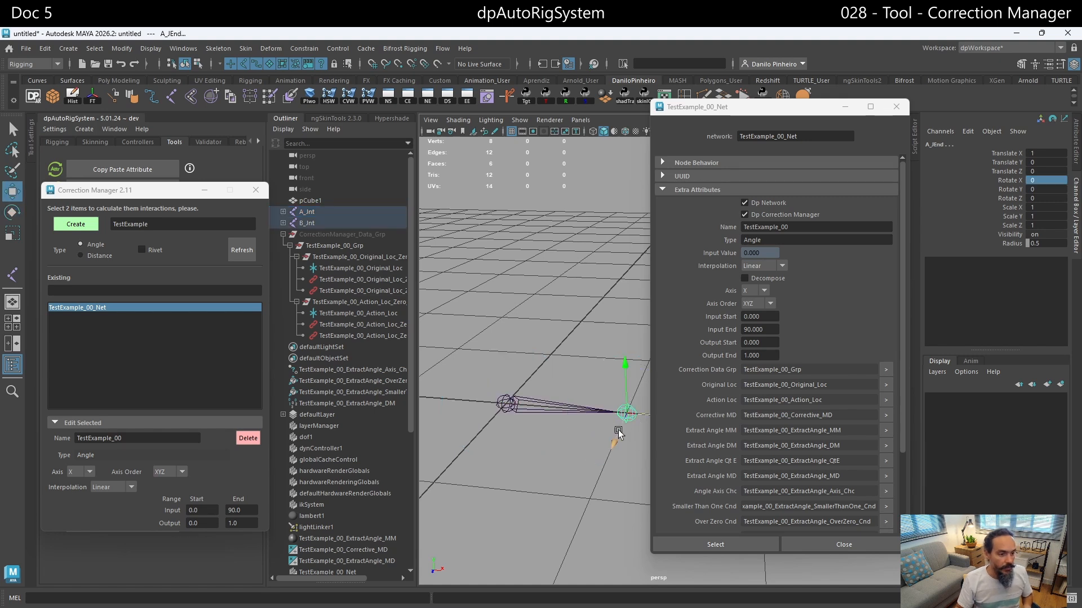
alt+middle_drag(618, 431, 587, 428)
drag(628, 434, 455, 478)
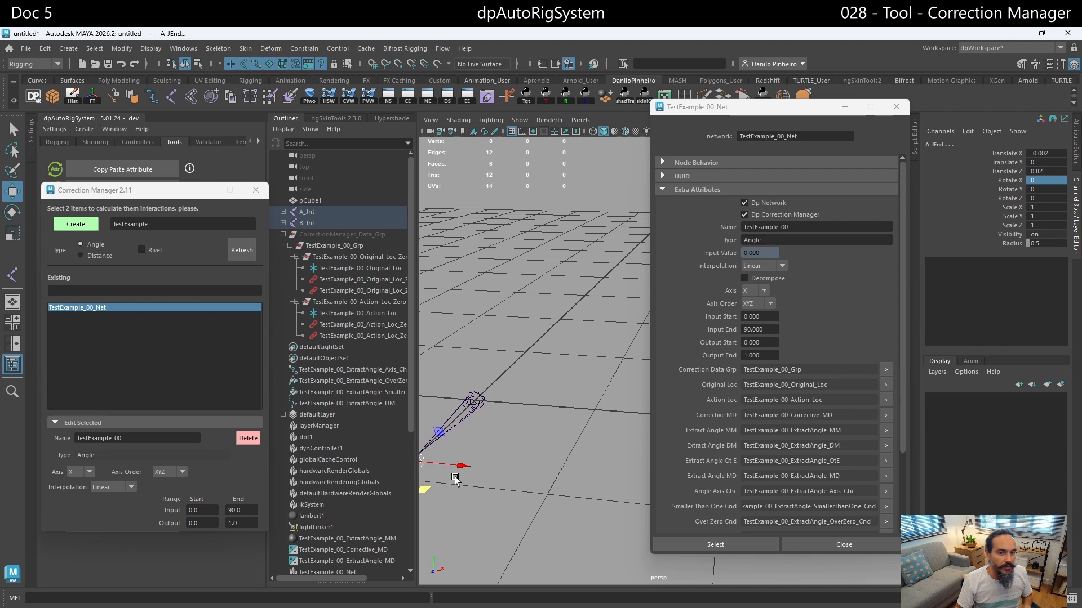
click(1039, 154)
text(0)
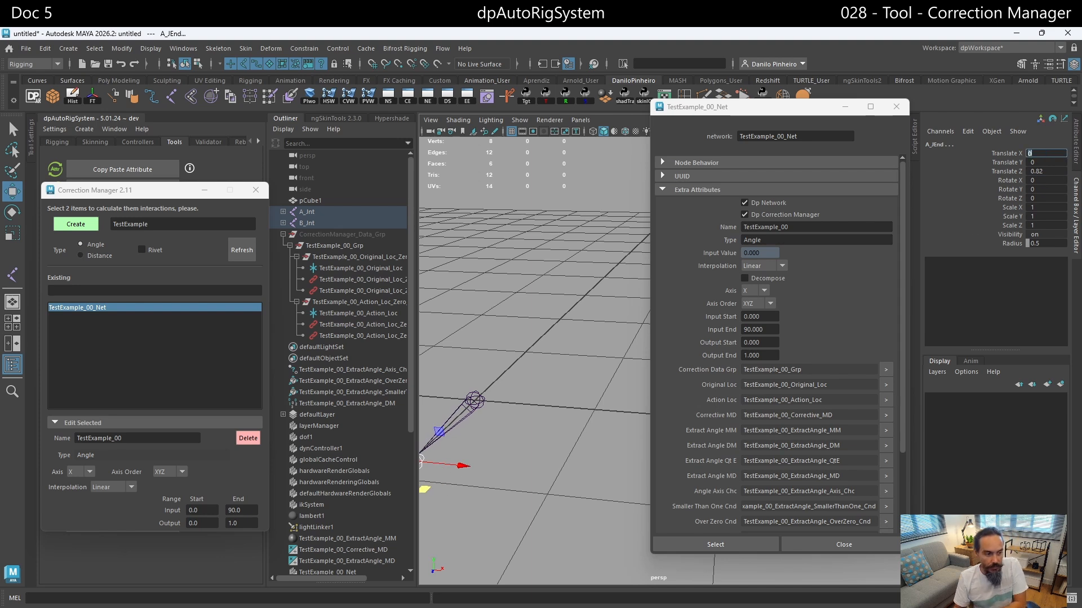
alt+middle_drag(639, 347, 642, 346)
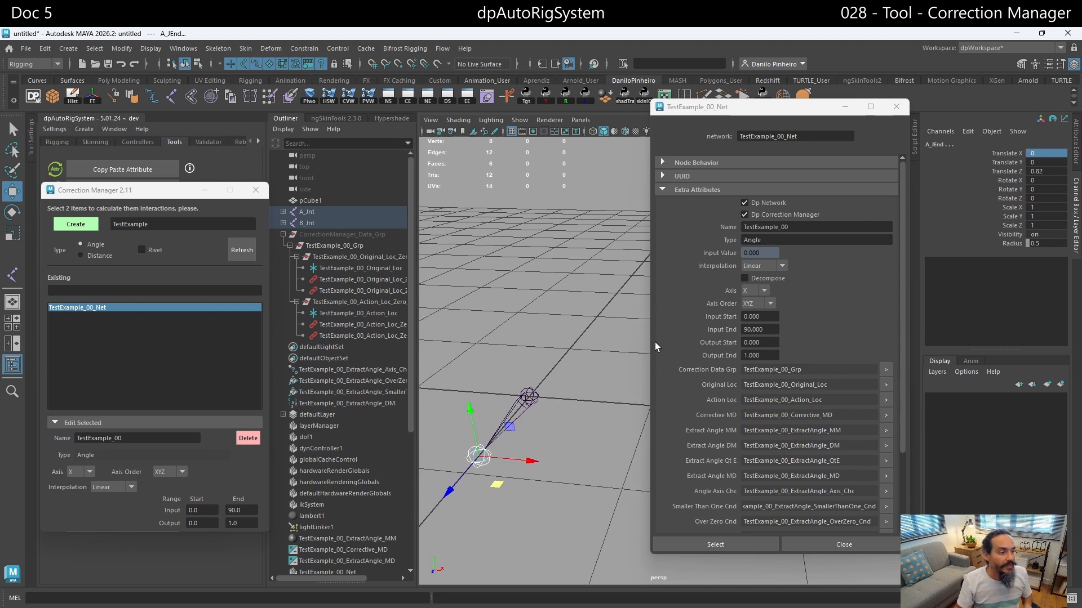
- Rotate A_Jnt around X through about -63°, -91° and -133°, ending at about -48°, to compare the network's Input and Output Values
click(311, 212)
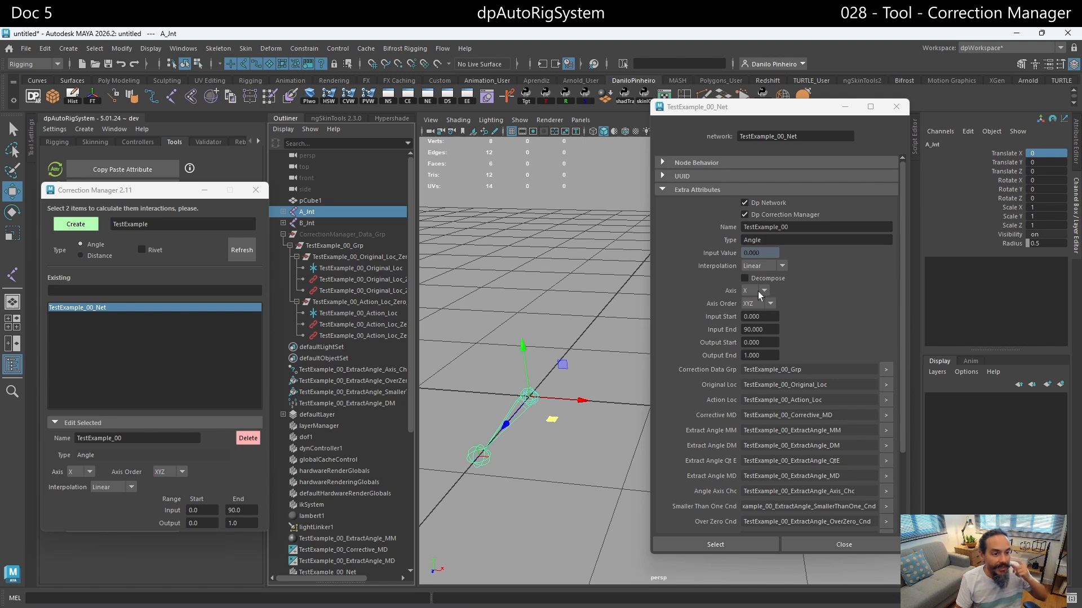
key(e)
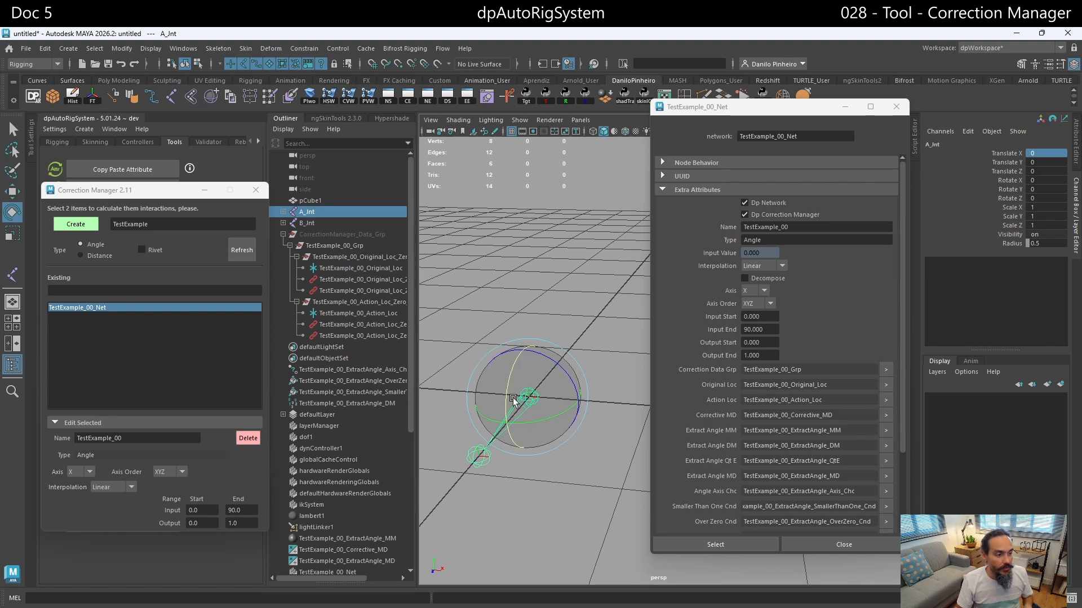
drag(512, 400, 498, 330)
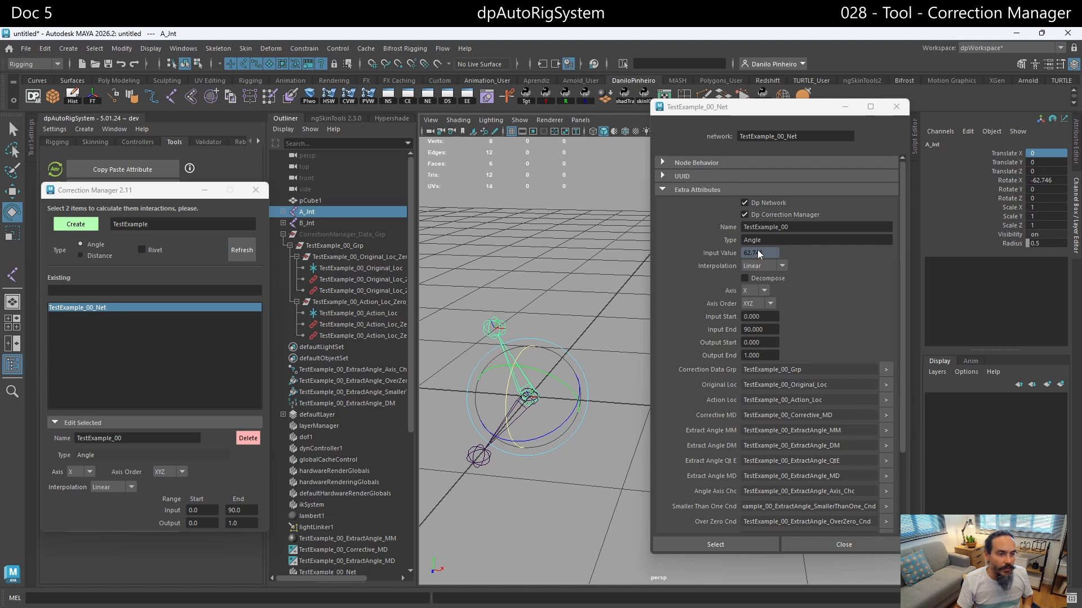
drag(502, 402, 524, 375)
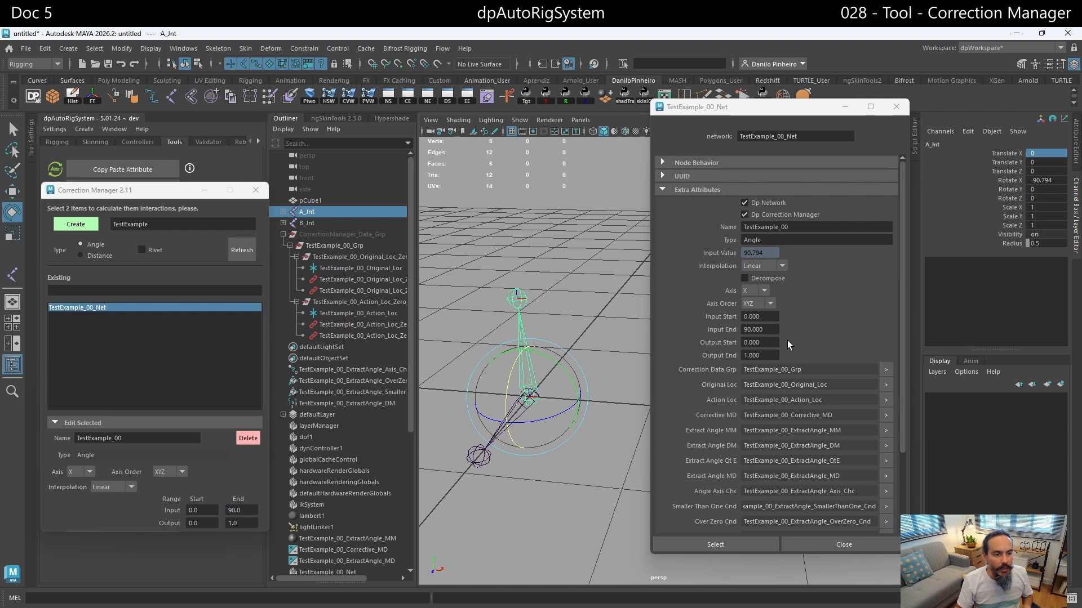
scroll(795, 352, down, 3)
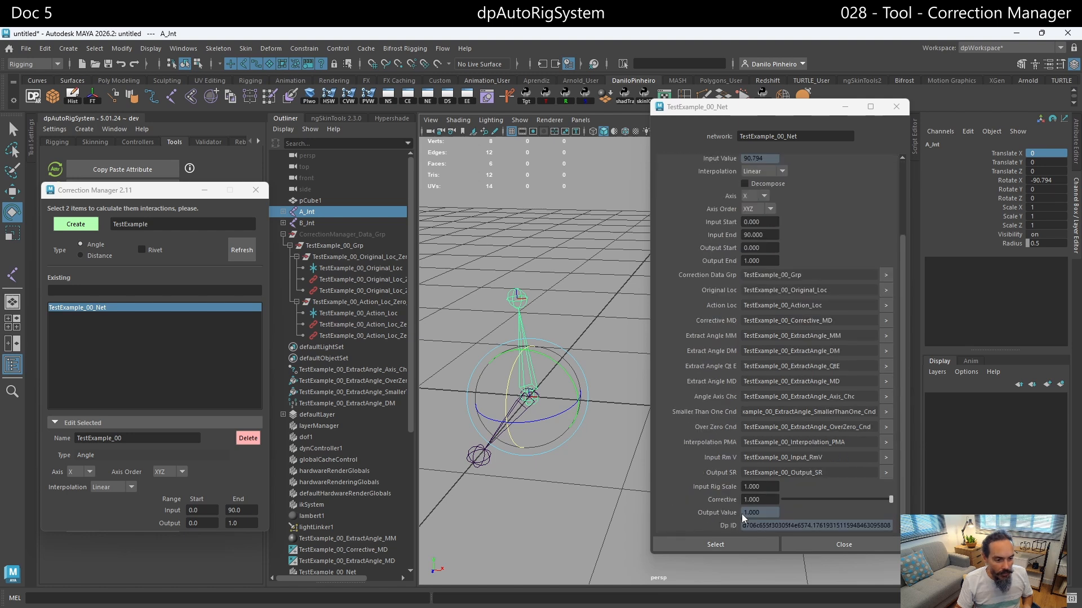
drag(511, 376, 538, 342)
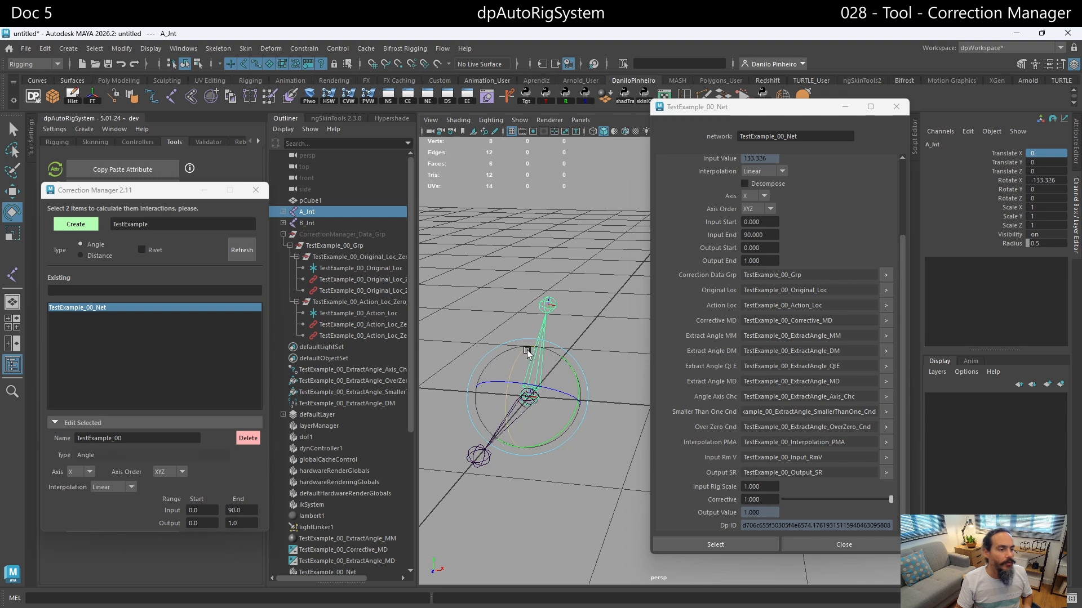
drag(523, 350, 511, 420)
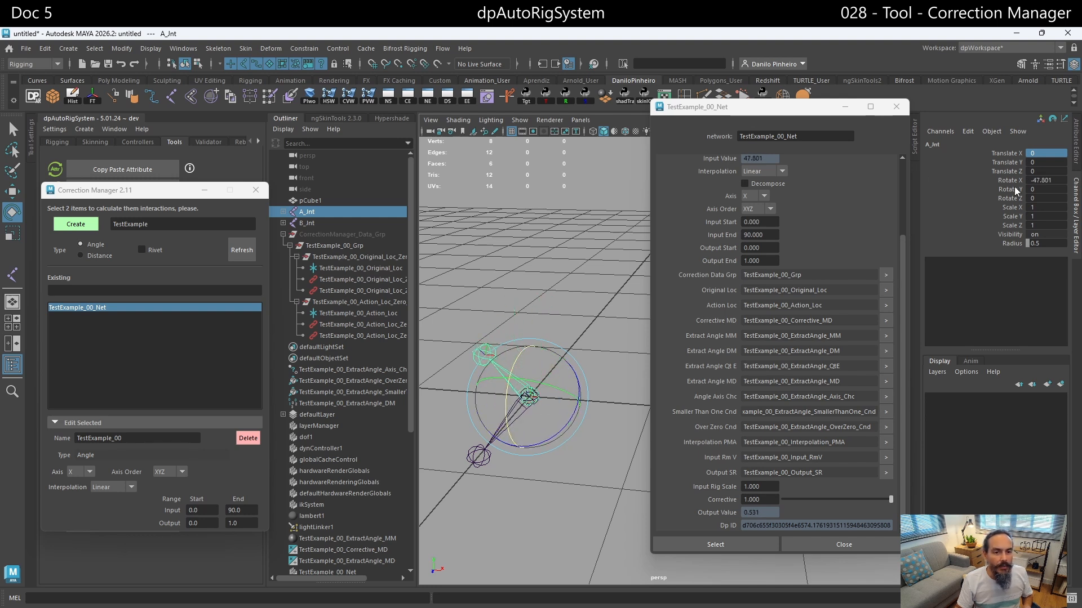
- Set the correction's Input range End to 50 and rotate A_Jnt to about -50.5° around X to check the Output Value
scroll(768, 278, up, 3)
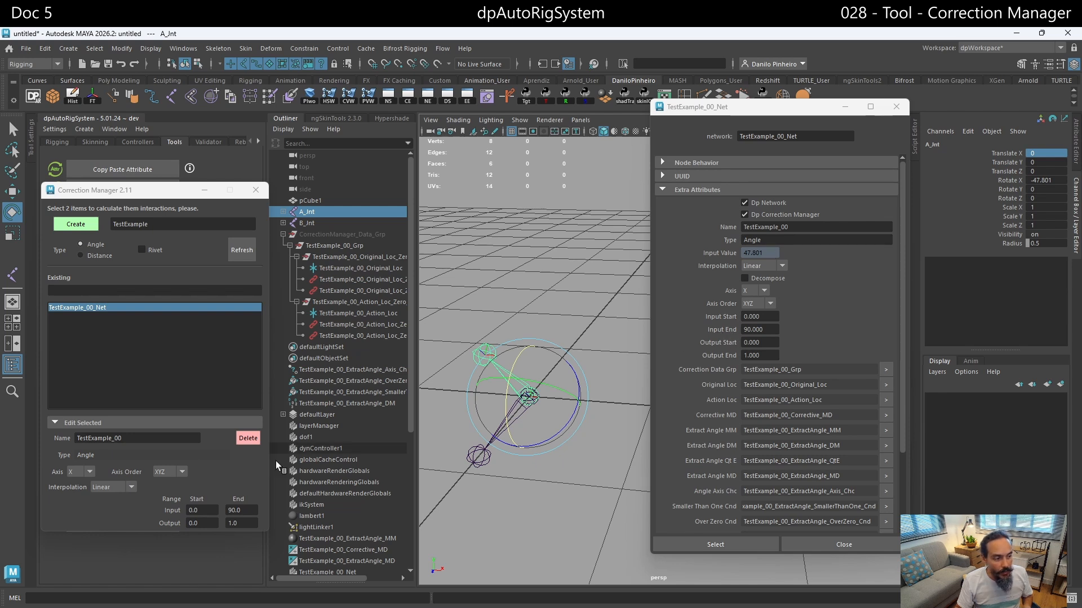
double_click(248, 509)
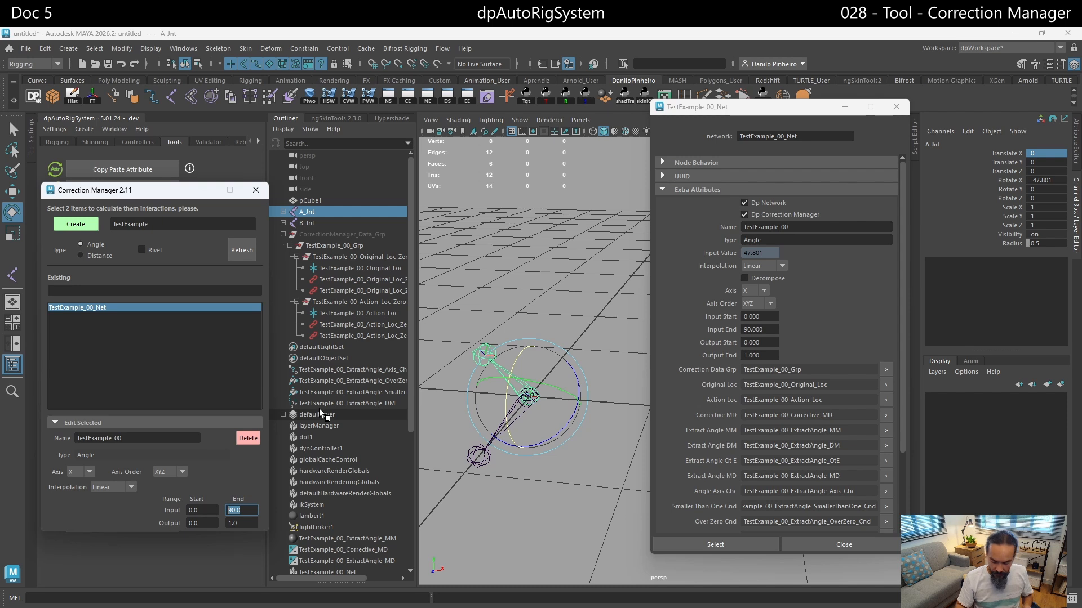
text(50)
key(Return)
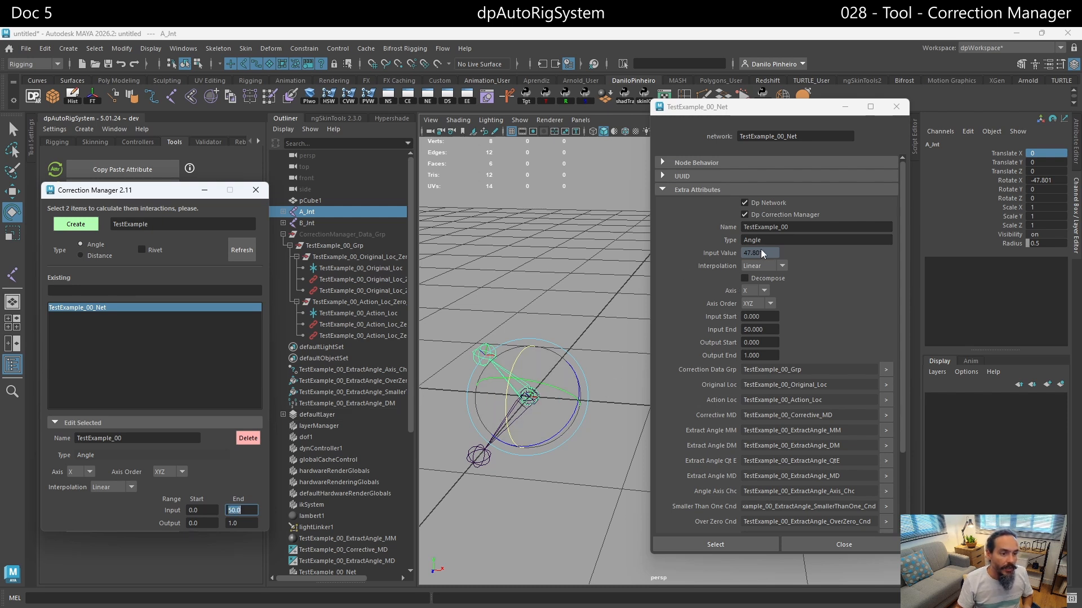
scroll(769, 400, down, 3)
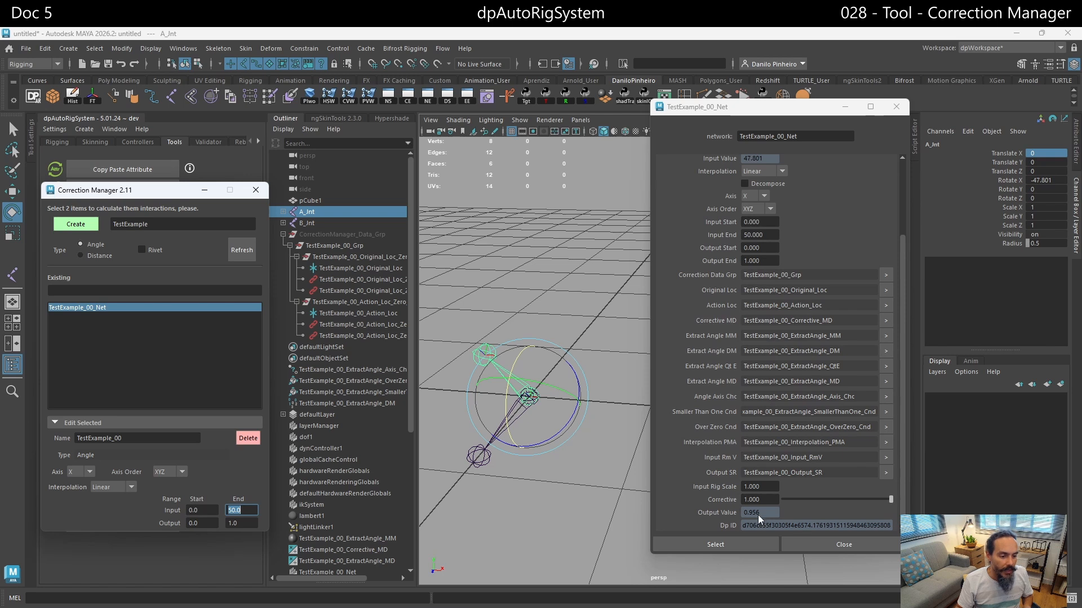
drag(506, 415, 502, 417)
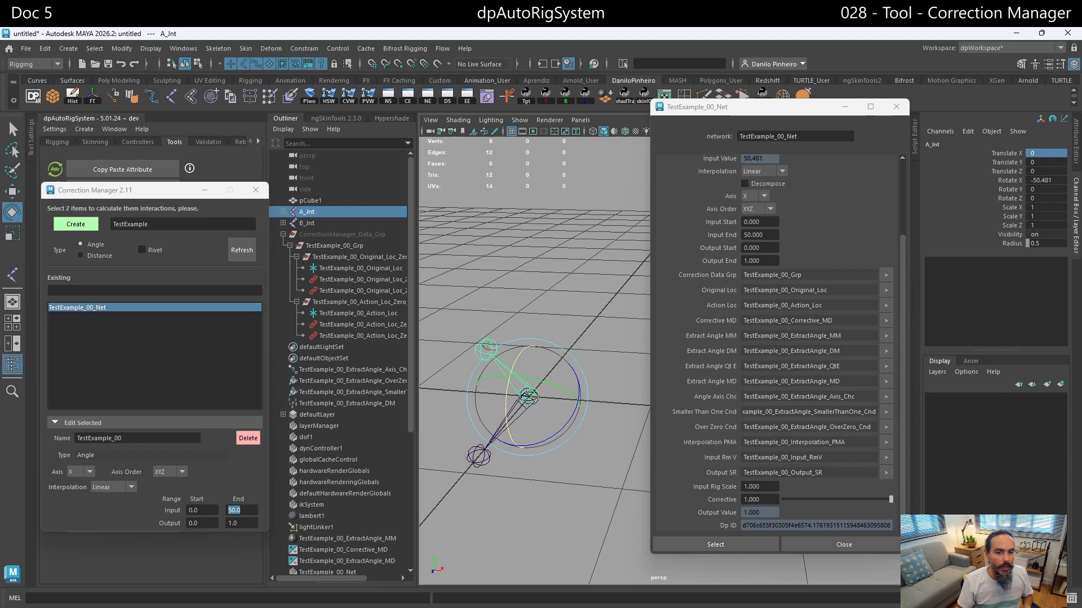
- Set A_Jnt's Rotate X to -50, compare the network's Input and Output Values, and rotate the joint to about -49.4° around X
click(1052, 179)
double_click(1052, 180)
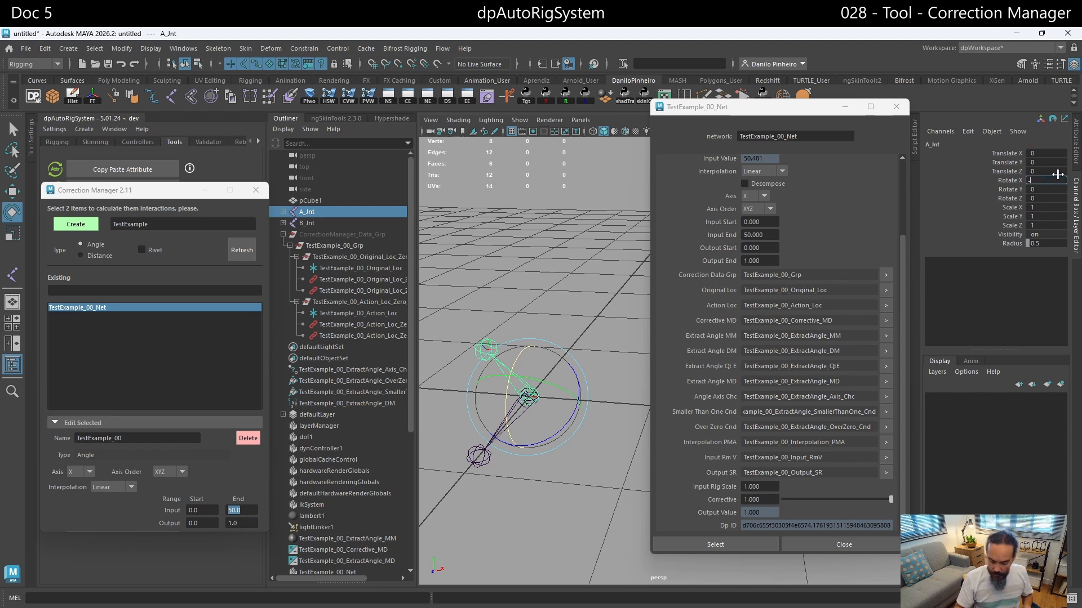
text(-50)
key(Return)
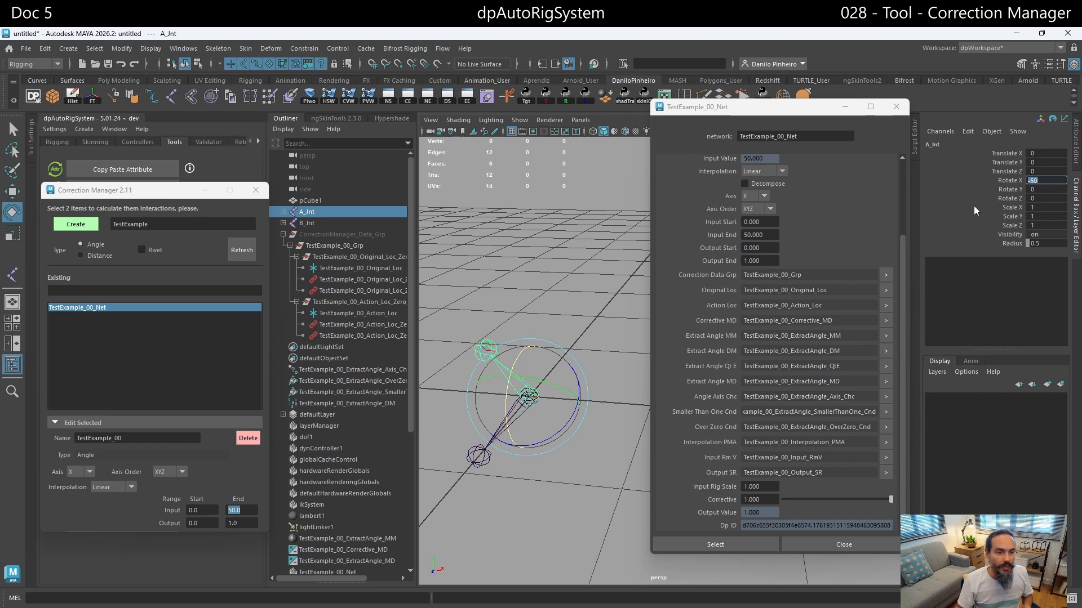
scroll(779, 215, up, 3)
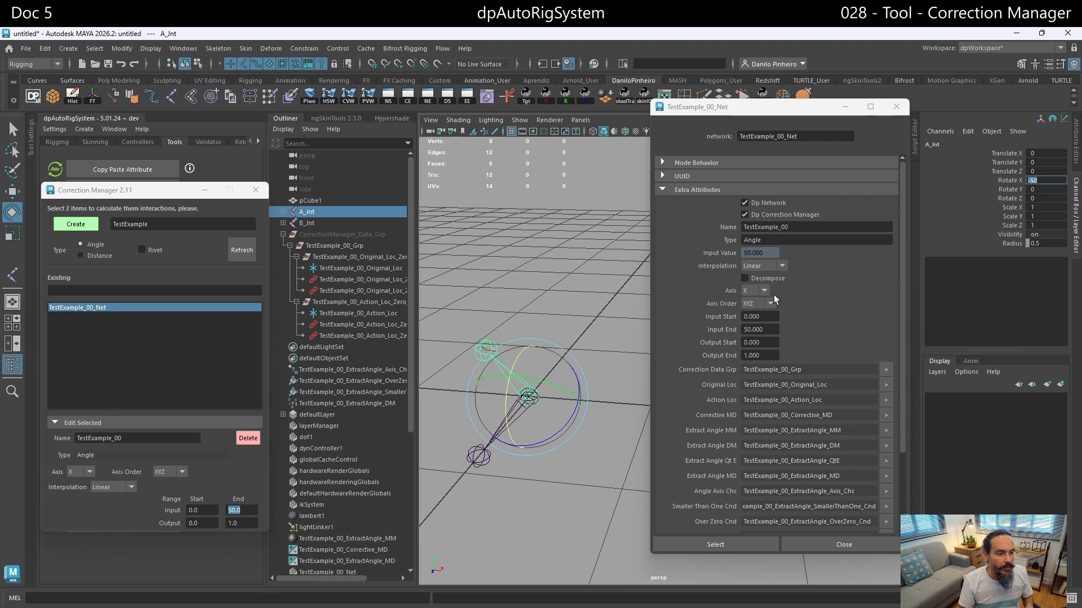
scroll(848, 373, down, 3)
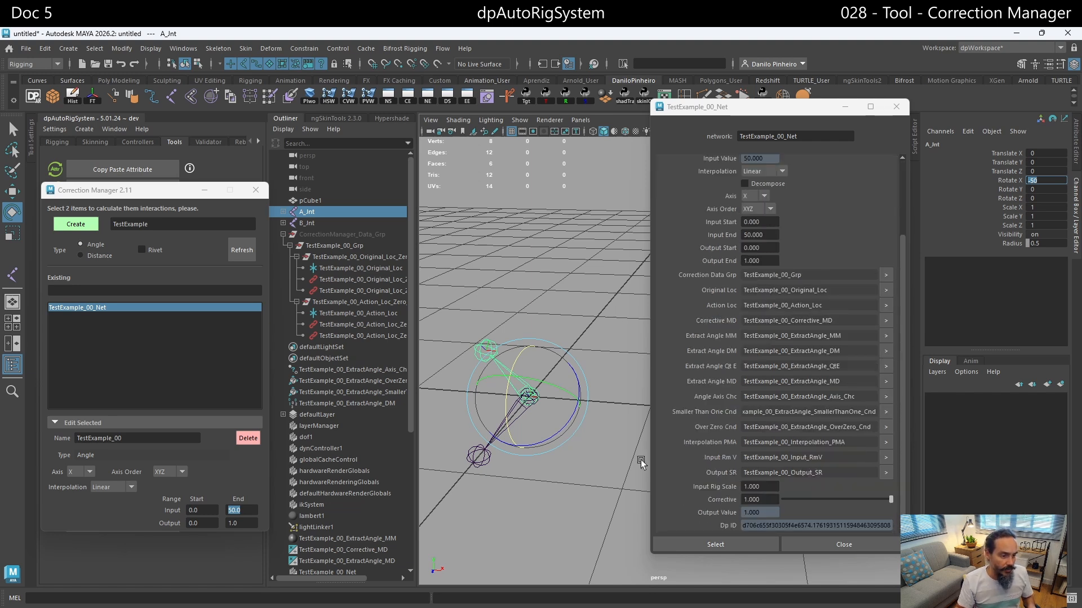
mouse_move(510, 397)
mouse_down()
mouse_move(505, 428)
mouse_move(509, 394)
mouse_up()
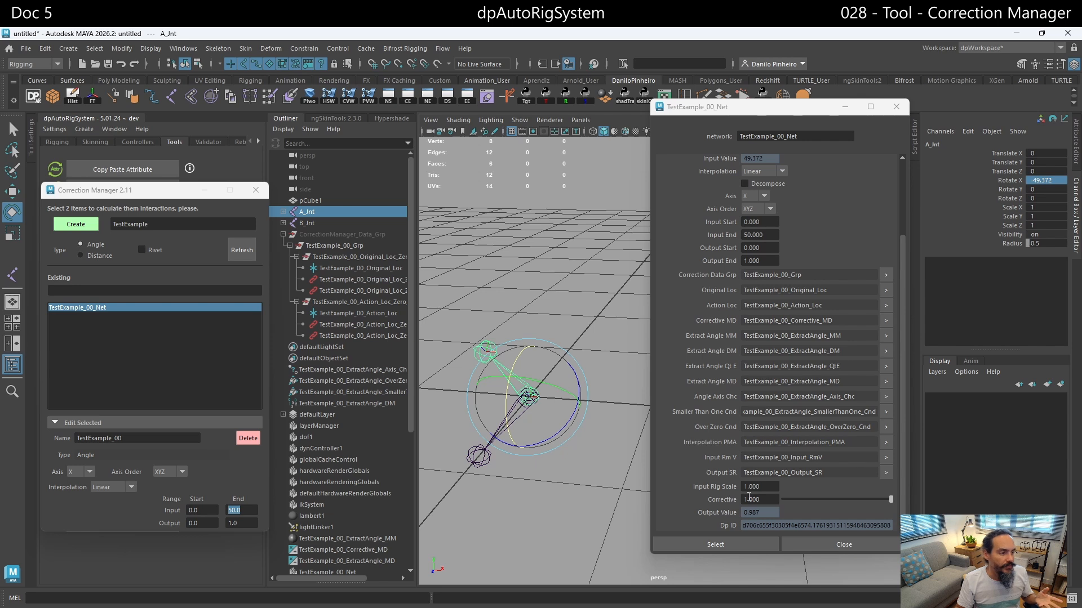
- Minimize the network's attribute window, duplicate pCube1 and move the copy along X beside the original
click(845, 107)
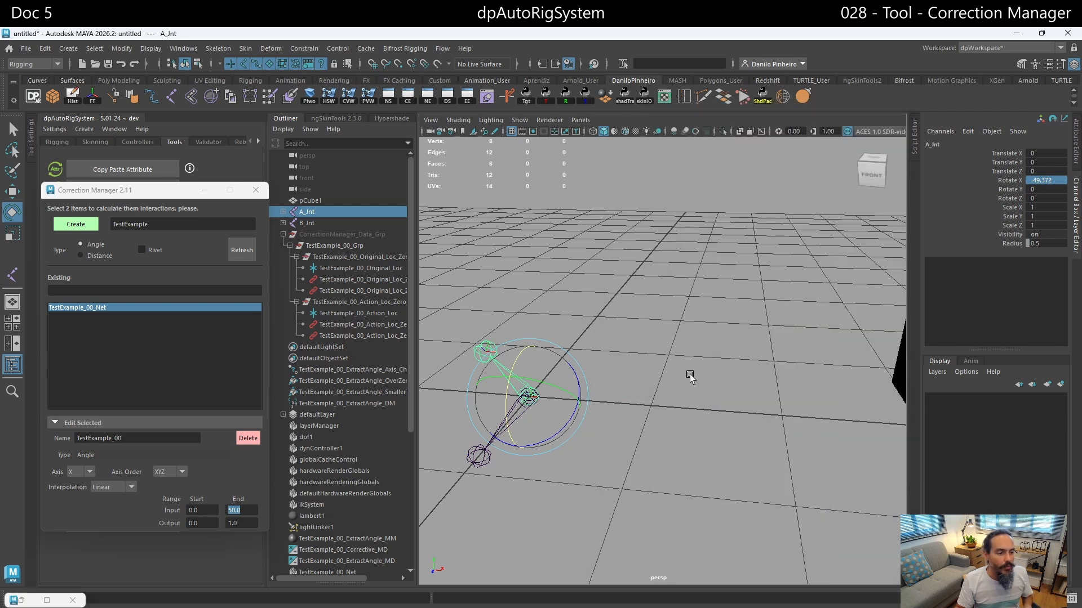
alt+drag(694, 376, 724, 375)
click(778, 317)
alt+middle_drag(727, 369, 720, 396)
alt+drag(720, 395, 707, 405)
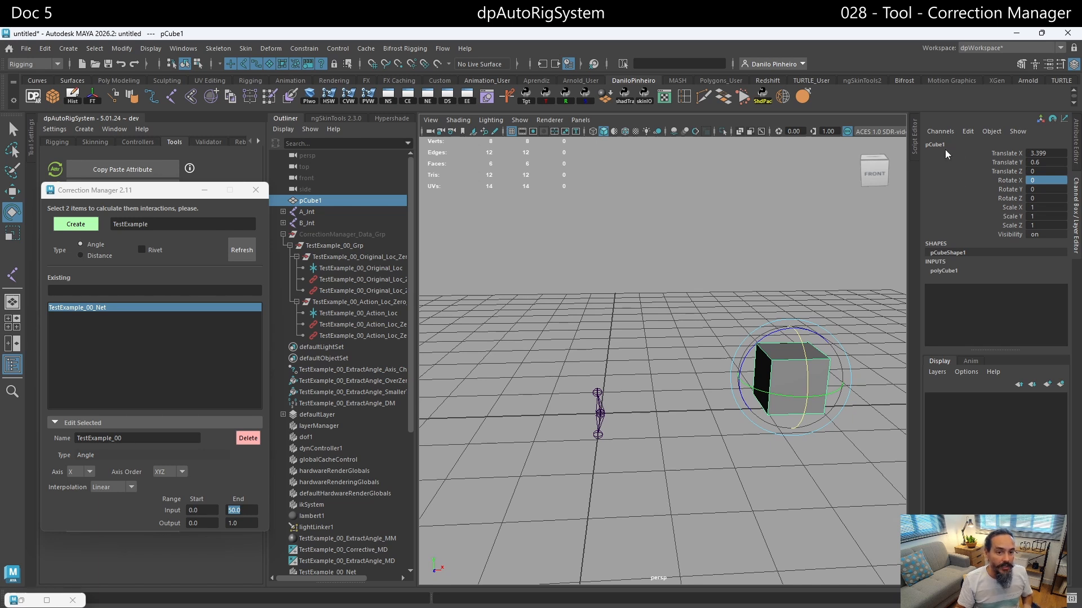
key(ctrl+d)
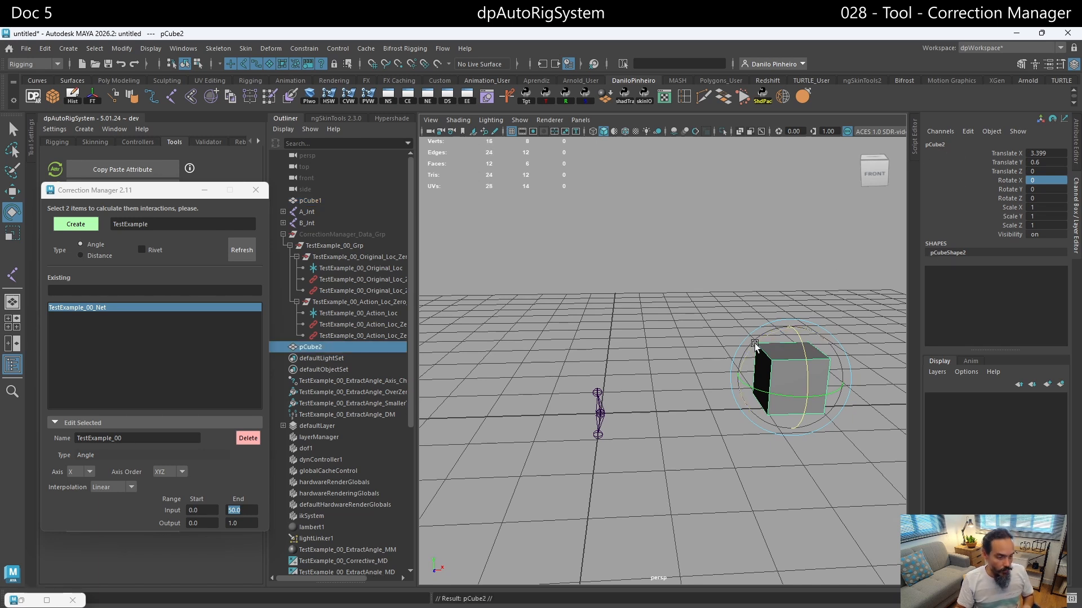
key(w)
drag(837, 375, 925, 368)
- Scale down the top of pCube2 to turn the duplicated cube into a pyramid-like shape
alt+middle_drag(807, 366, 696, 381)
alt+drag(696, 382, 701, 354)
right_drag(773, 342, 717, 340)
drag(801, 283, 768, 277)
drag(694, 325, 715, 342)
drag(740, 294, 681, 291)
key(r)
right_drag(681, 307, 722, 280)
click(752, 281)
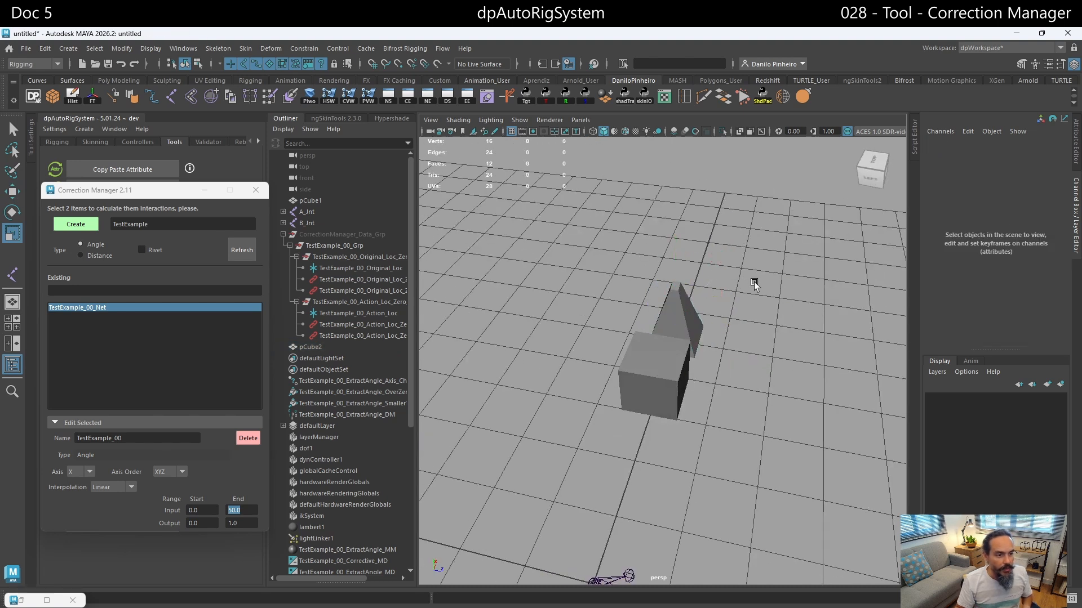
- Create a blend shape on pCube1 using the pyramid-shaped pCube2 as its target
alt+drag(752, 281, 674, 264)
click(727, 322)
shift+click(657, 352)
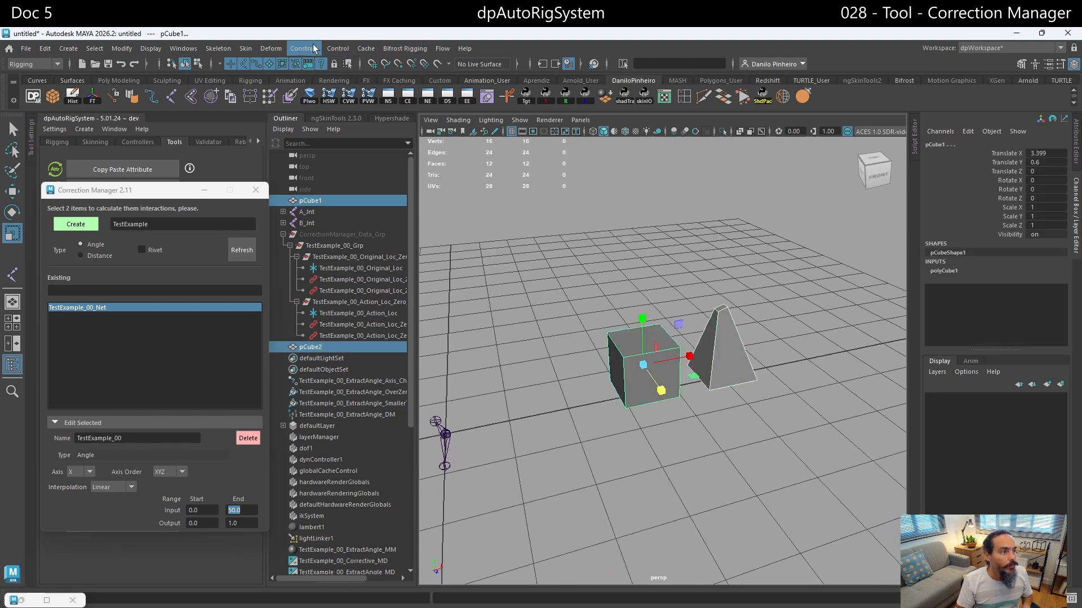
click(271, 50)
click(292, 80)
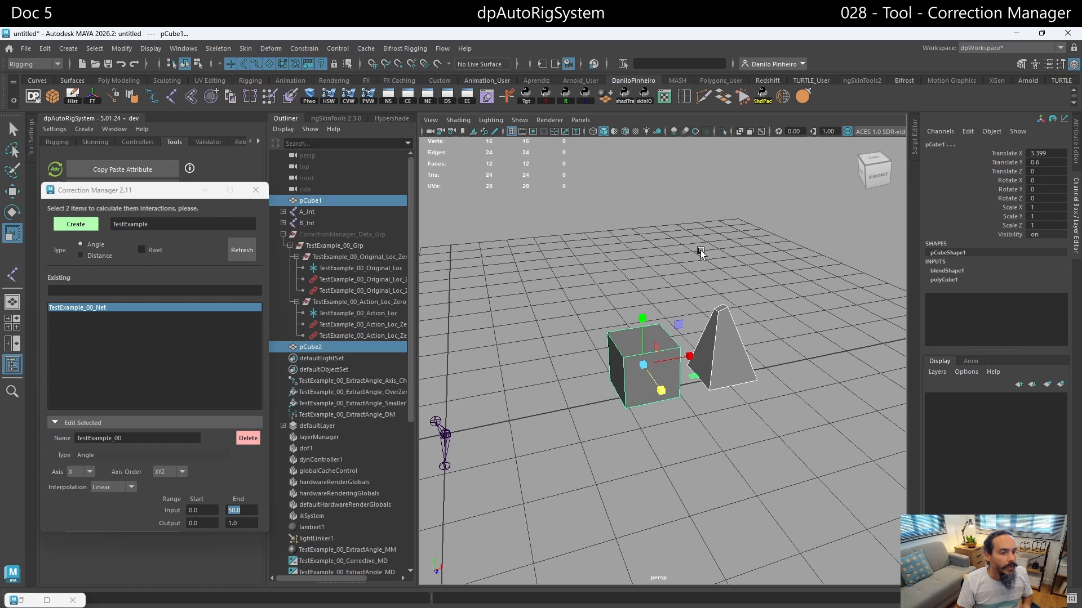
click(775, 307)
alt+drag(774, 307, 471, 307)
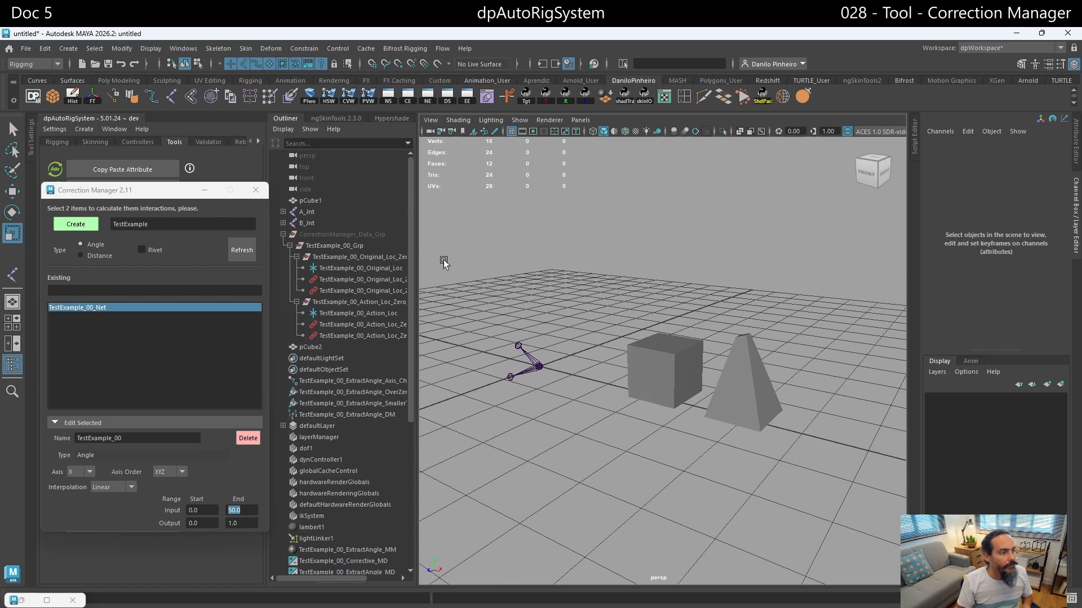
- Load TestExample_00_Net as the source in the Connection Editor and choose its outputValue attribute
drag(638, 320, 653, 346)
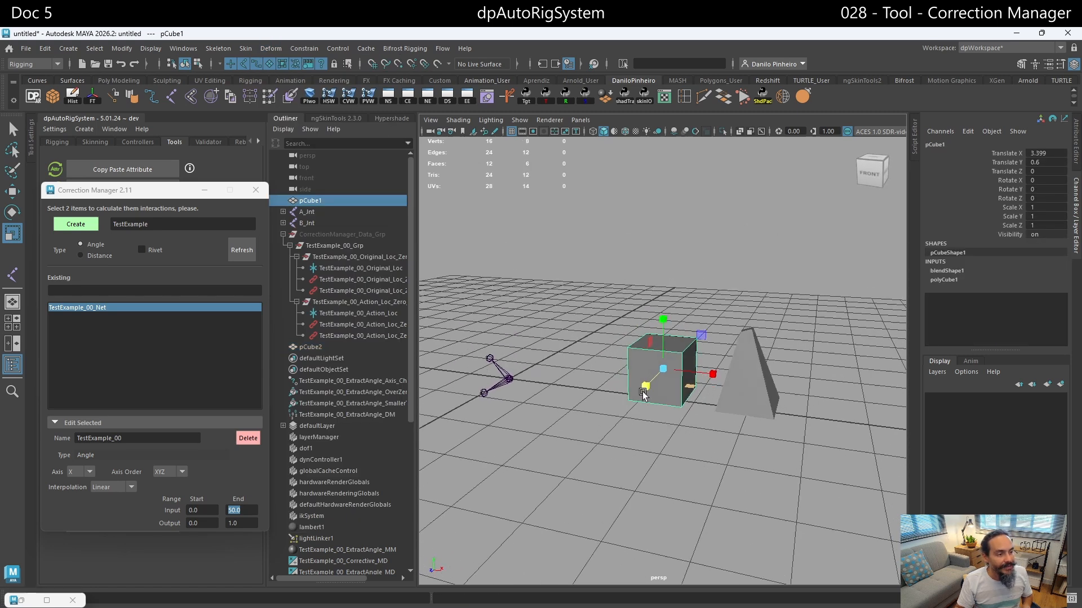
click(80, 307)
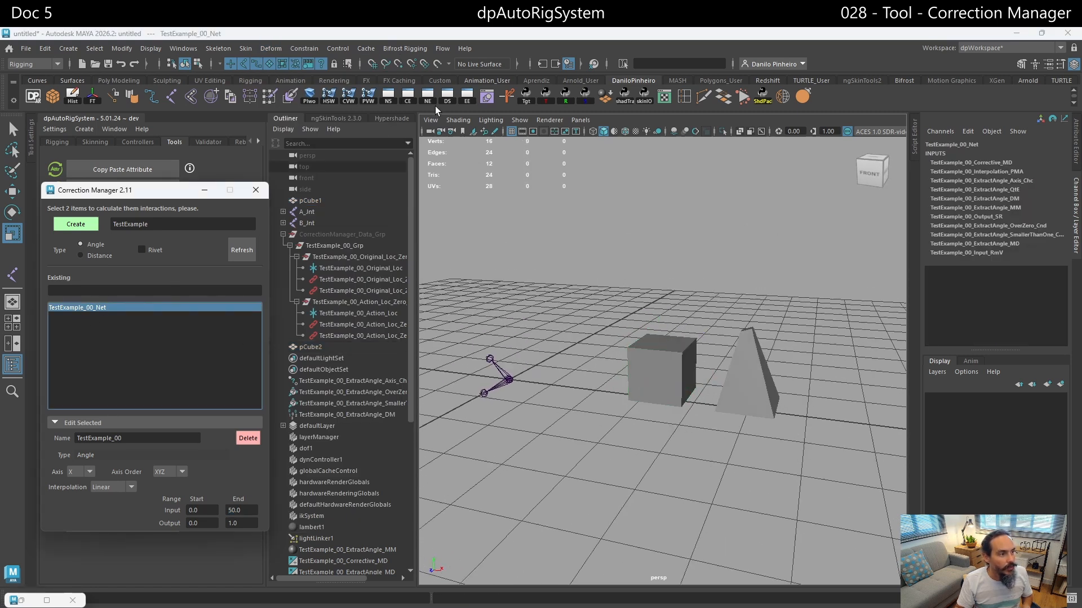
click(407, 97)
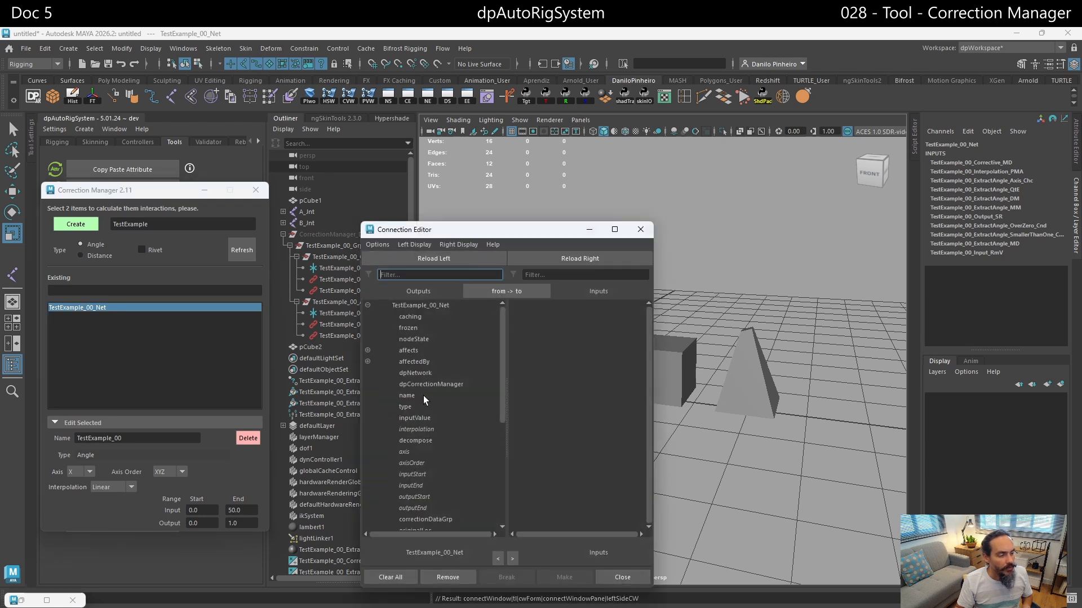
scroll(424, 395, down, 5)
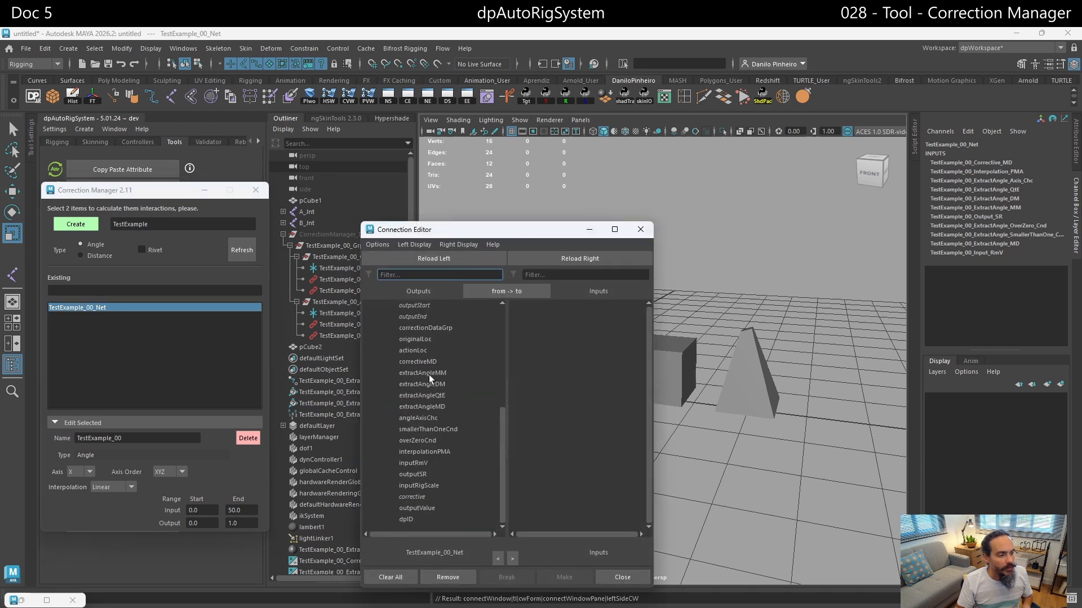
click(428, 509)
- Load pCube1's blendShape1 node as the destination, connect outputValue to its pCube2 weight, and close the Connection Editor
click(690, 383)
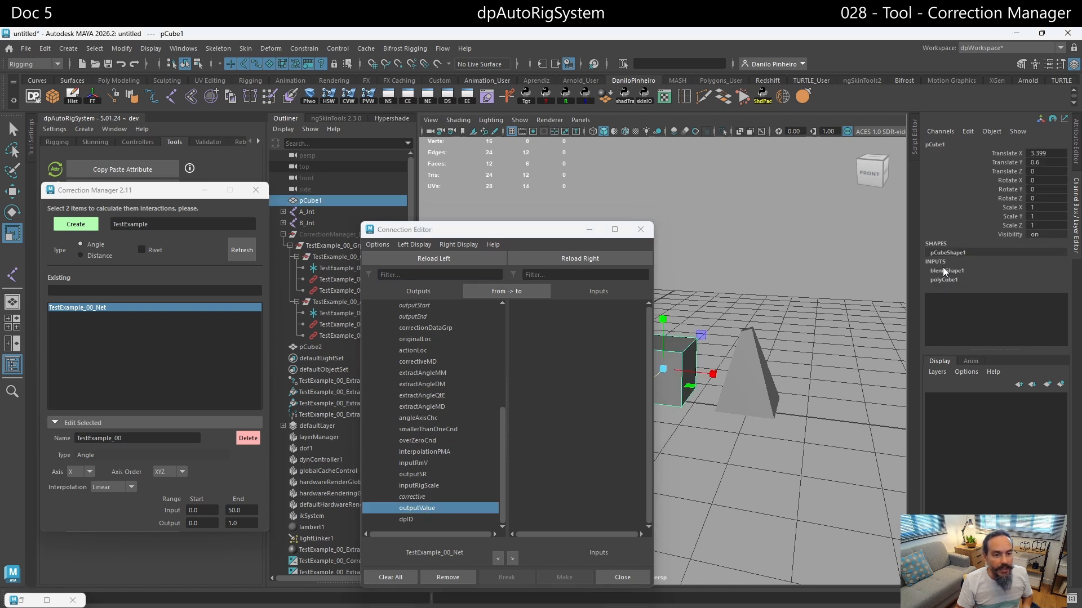
click(966, 132)
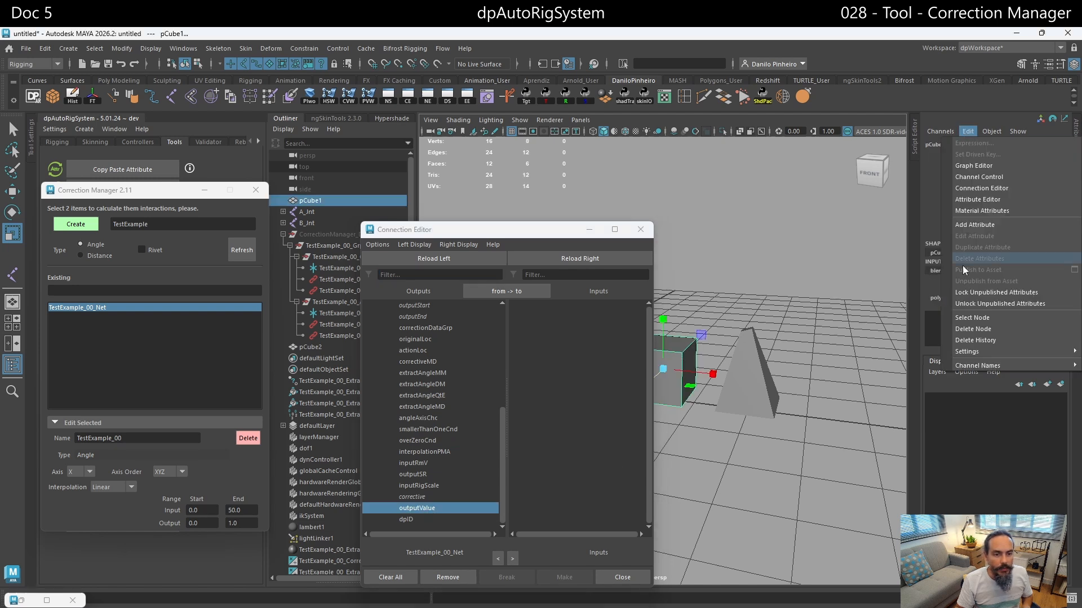
click(964, 318)
click(570, 263)
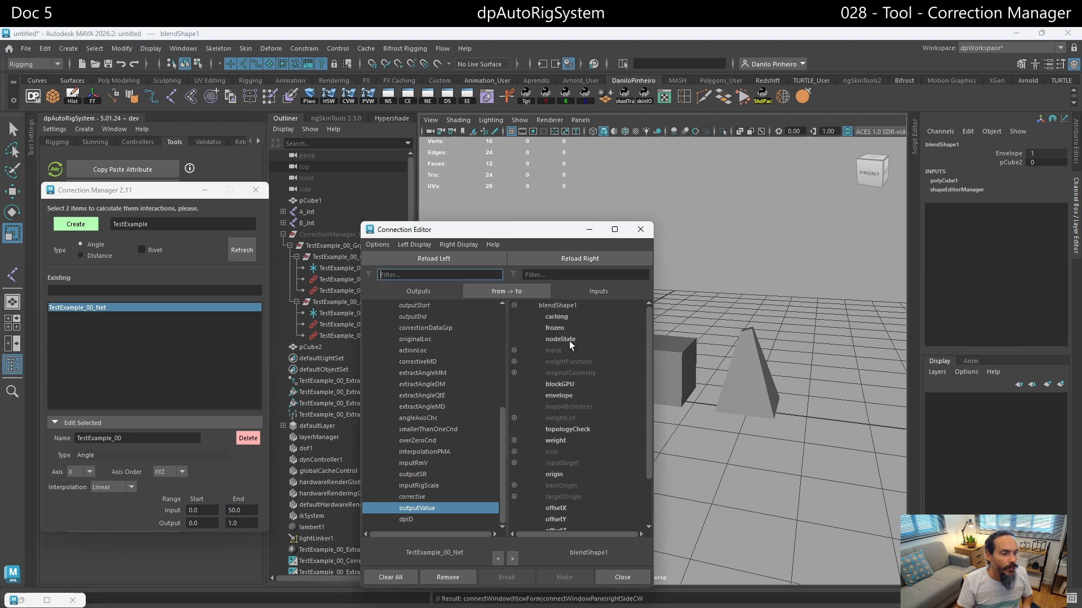
click(514, 440)
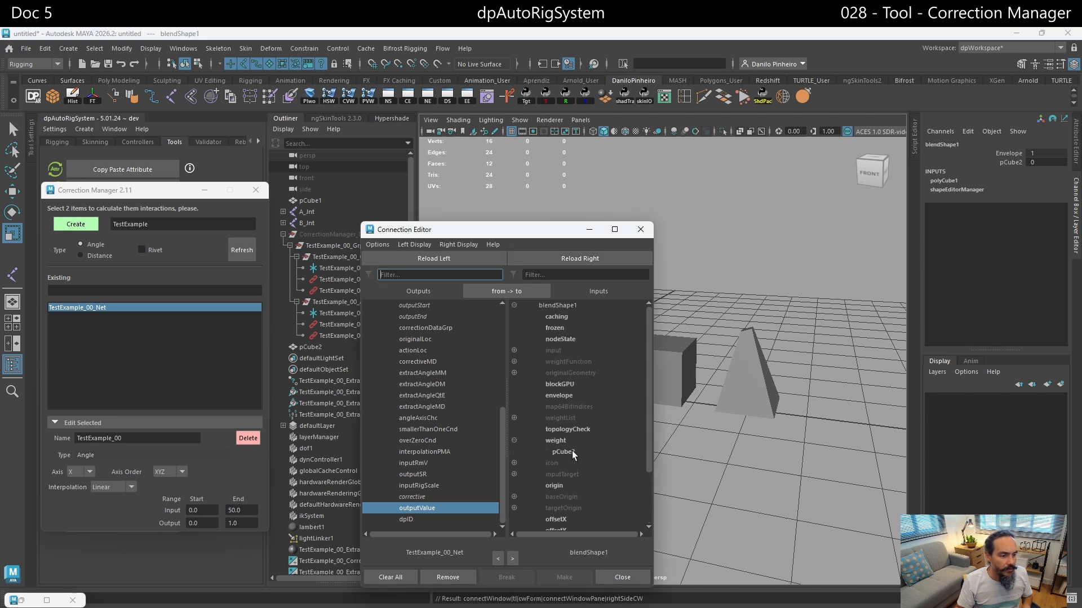
click(573, 450)
click(640, 229)
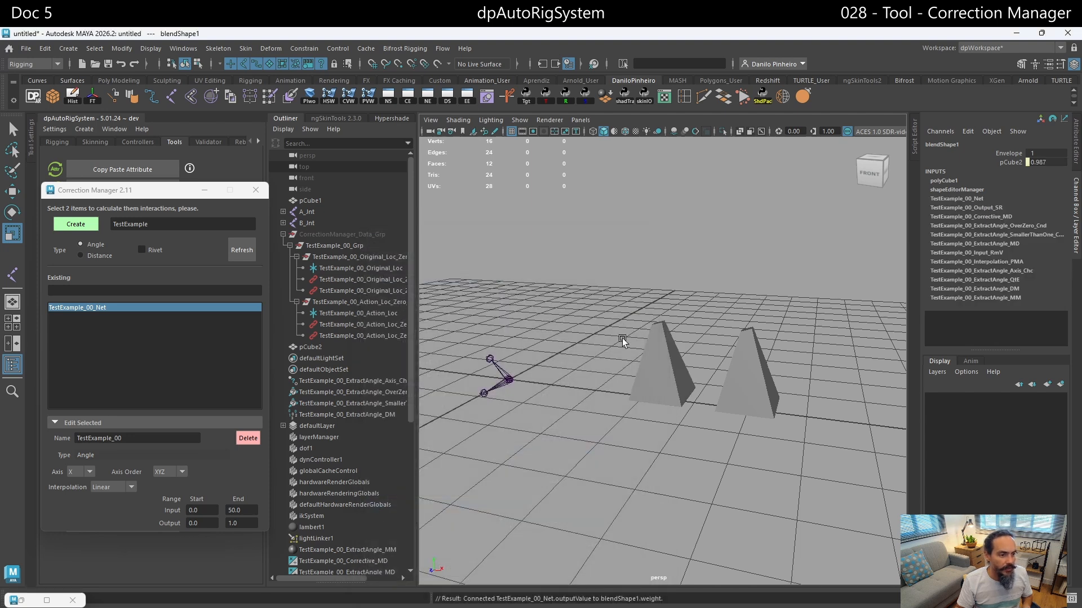
- Rotate A_Jnt around X to about -38.8° to test how the correction drives the cube's blend shape
alt+drag(622, 341, 614, 367)
click(523, 378)
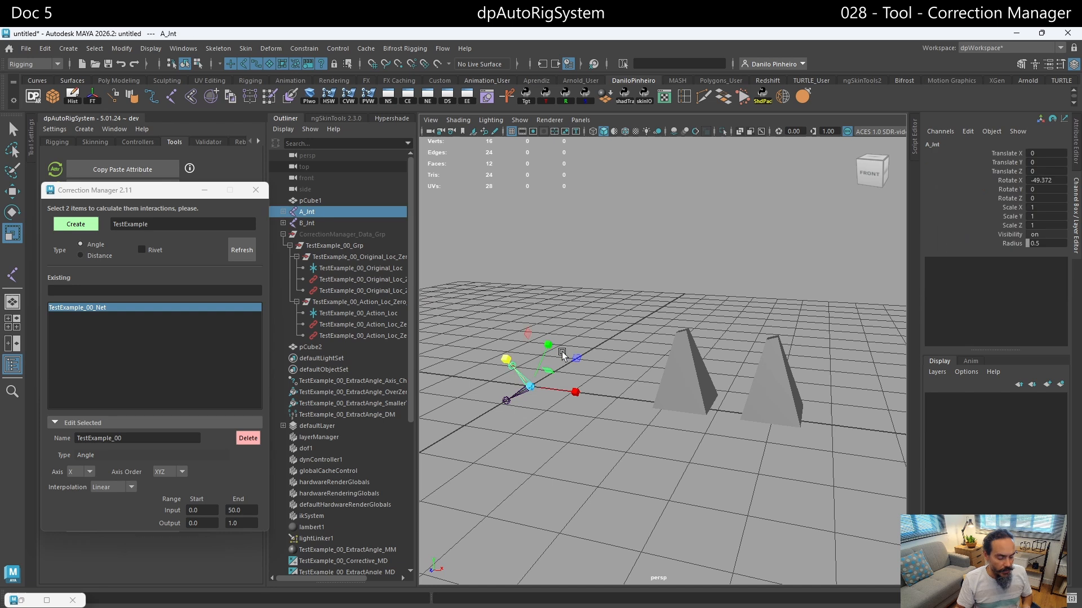
key(e)
mouse_move(516, 346)
mouse_down()
mouse_move(513, 382)
mouse_move(526, 342)
mouse_move(510, 395)
mouse_move(523, 341)
mouse_move(517, 384)
mouse_move(524, 353)
mouse_up()
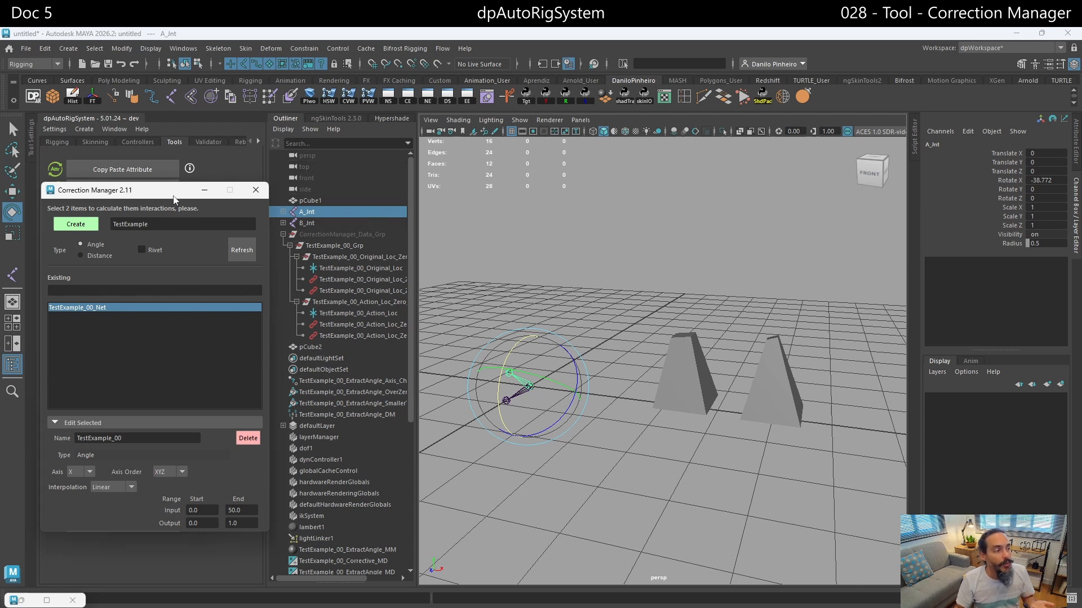
- Shift the Correction Manager window slightly and limit the Outliner to DAG objects only
drag(175, 199, 178, 215)
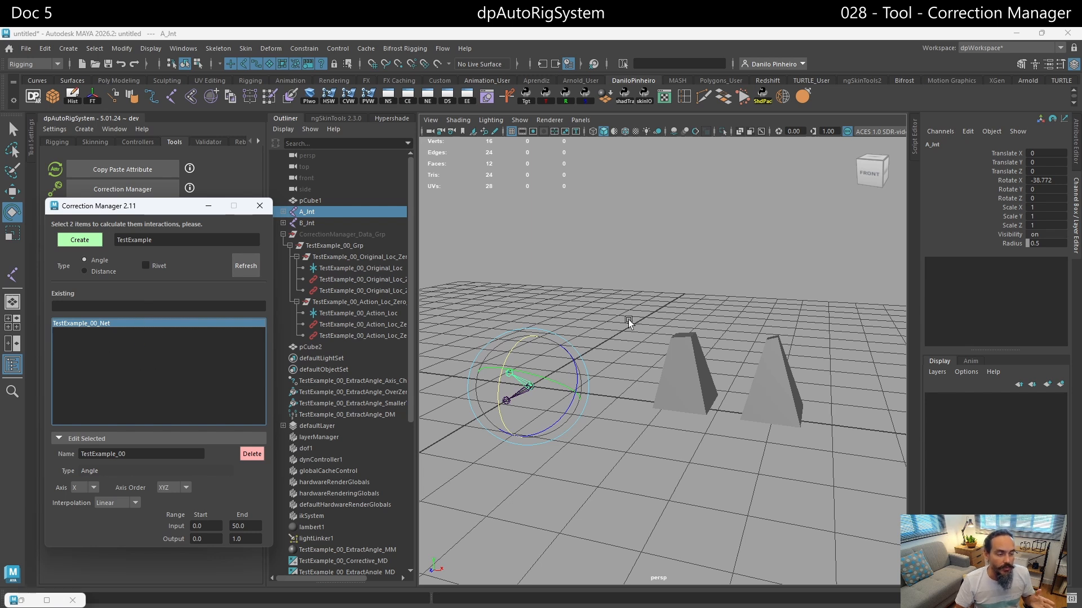
scroll(628, 325, up, 2)
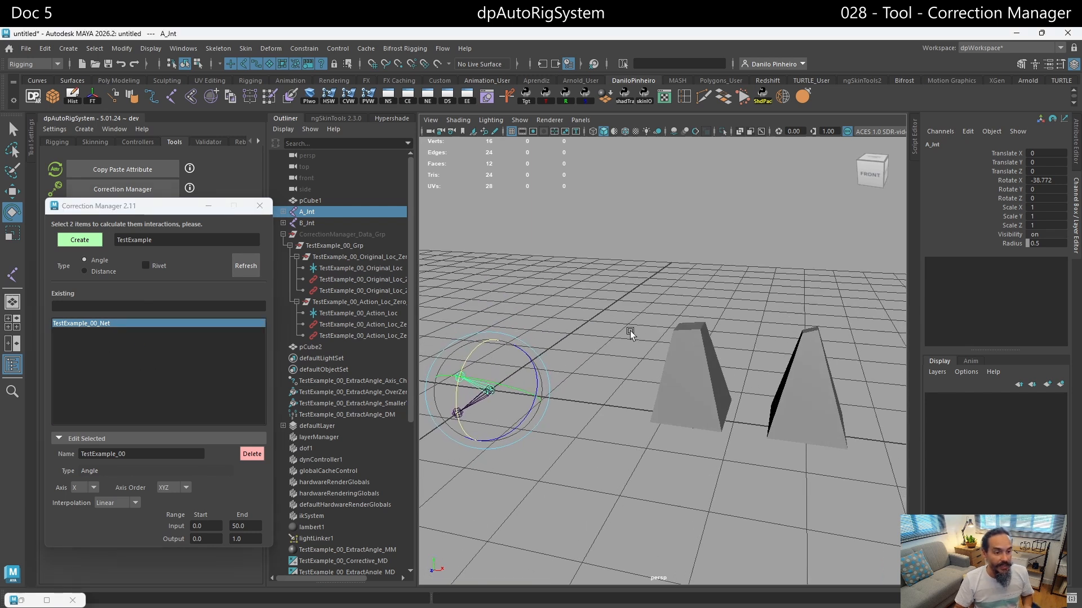
alt+middle_drag(630, 334, 665, 338)
alt+drag(665, 338, 649, 338)
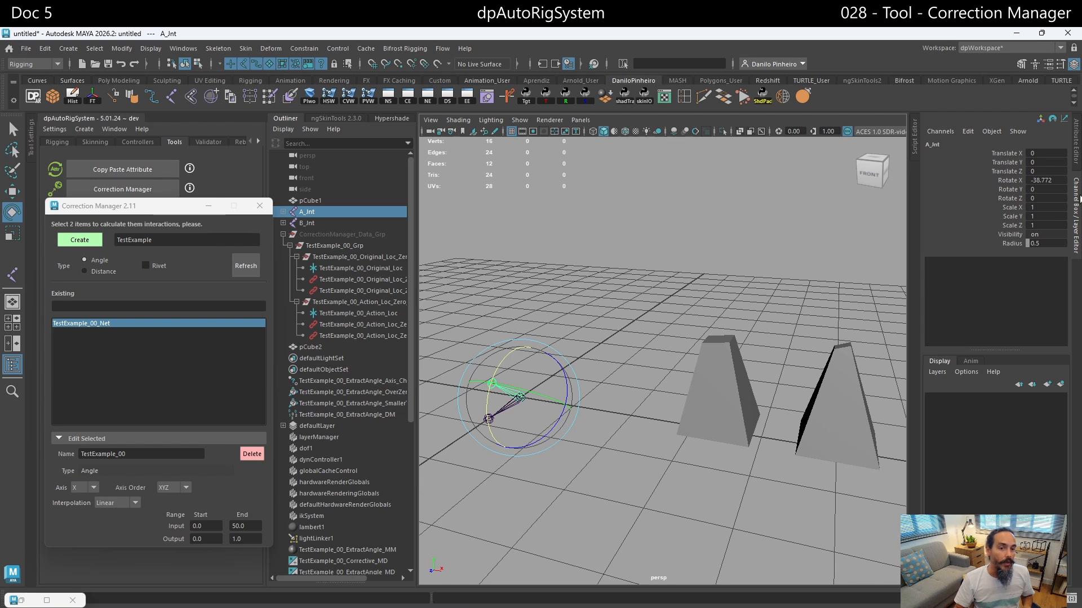
click(1008, 181)
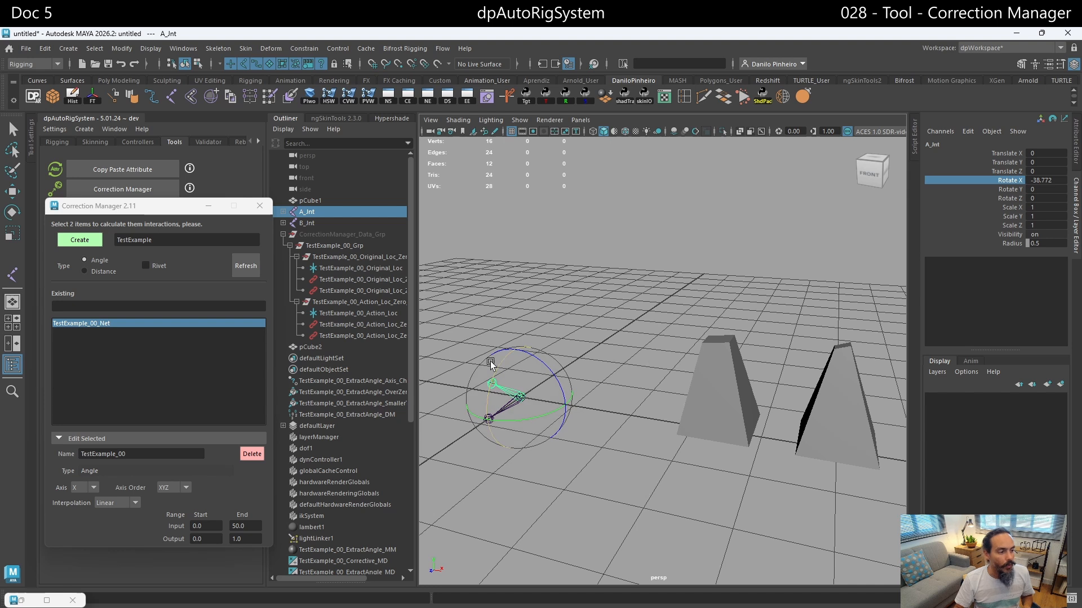
right_click(338, 337)
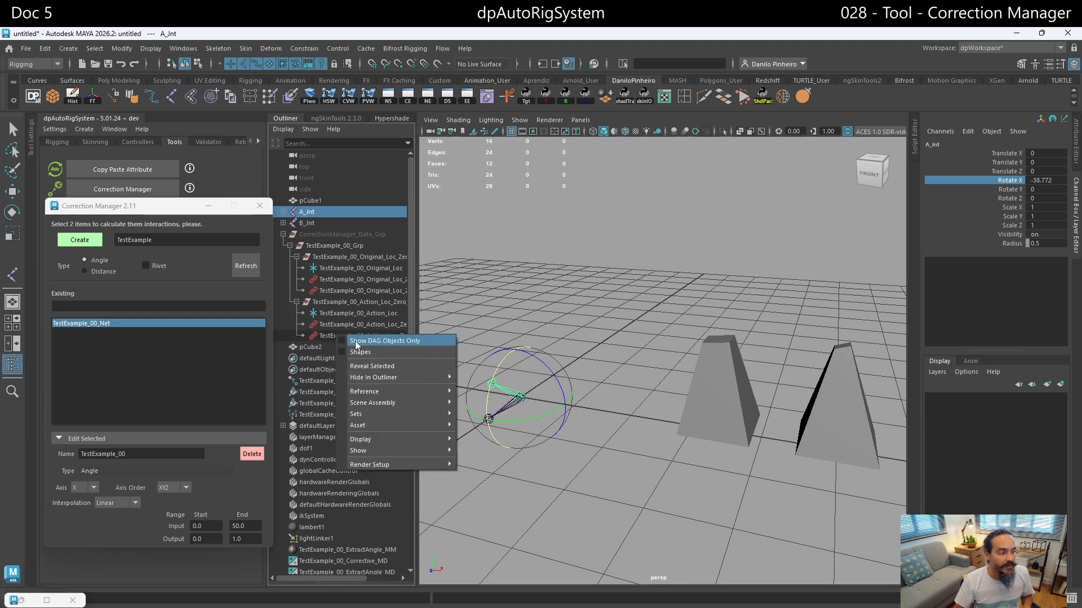
click(356, 341)
click(569, 309)
- Rotate A_Jnt around several axes, ending at about -23.4°, -48.2° and 11.2° in X, Y and Z, to test the cube's deformation
drag(514, 382, 500, 392)
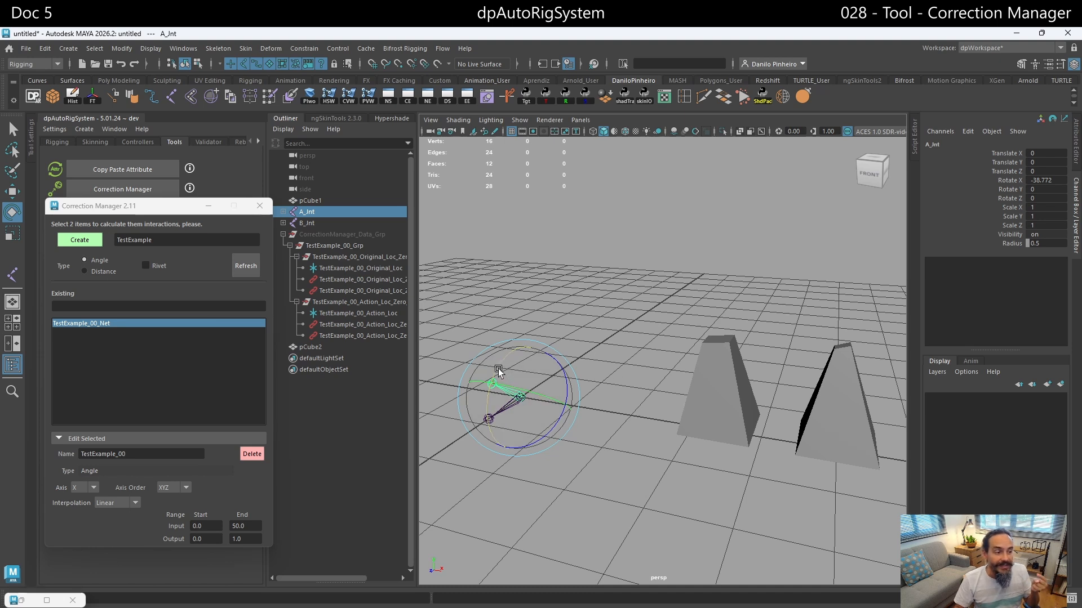
mouse_move(498, 370)
mouse_down()
mouse_move(489, 400)
mouse_move(502, 367)
mouse_up()
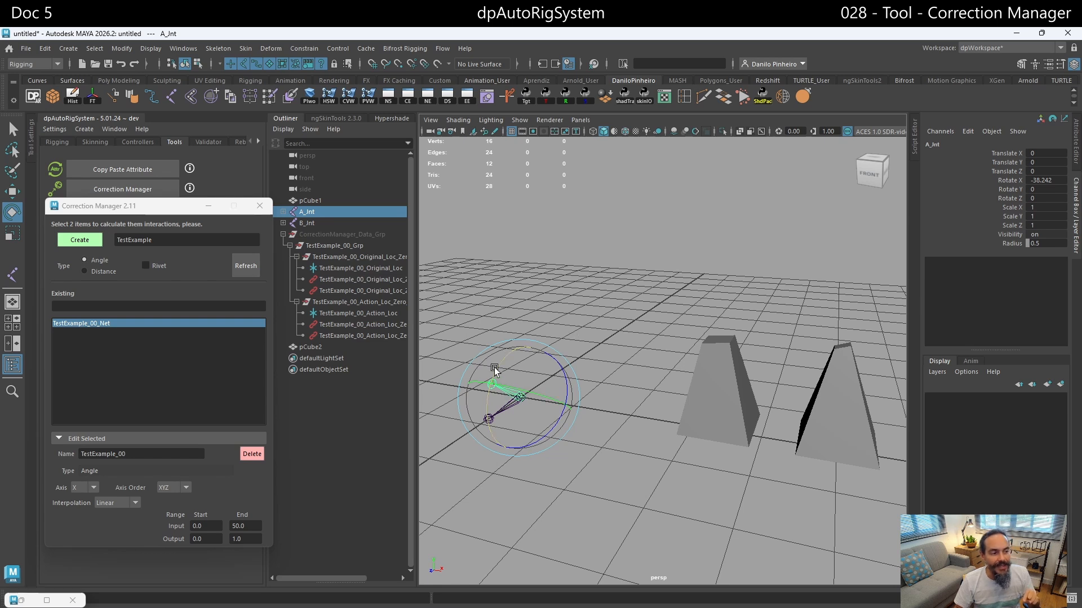
drag(494, 369, 490, 392)
drag(483, 413, 538, 363)
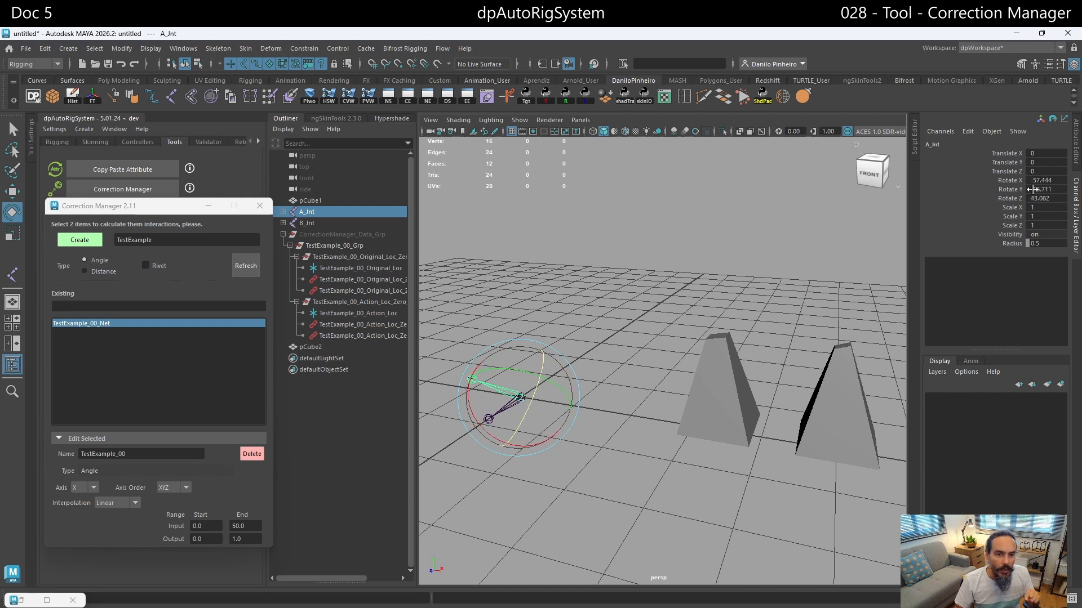
drag(542, 363, 534, 391)
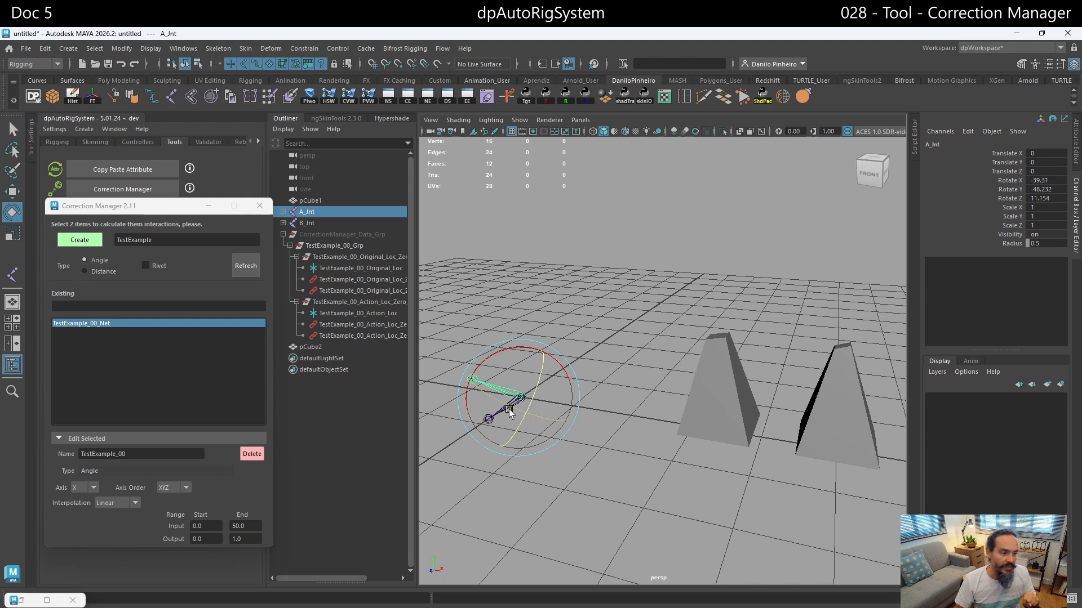
drag(495, 355, 489, 376)
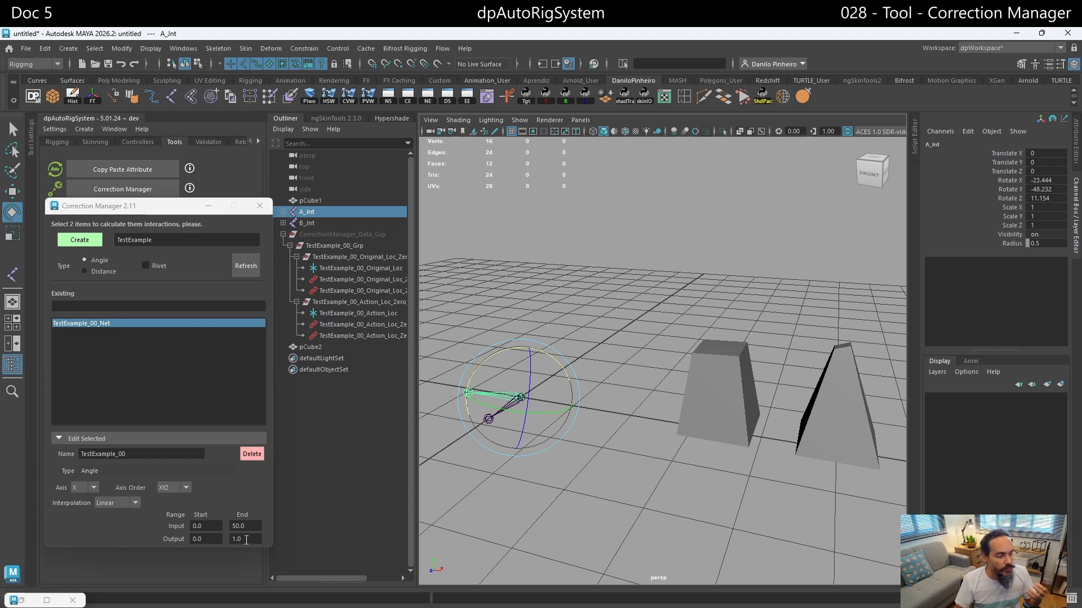
- Set the TestExample_00 correction's Output range End to 0.7
click(245, 539)
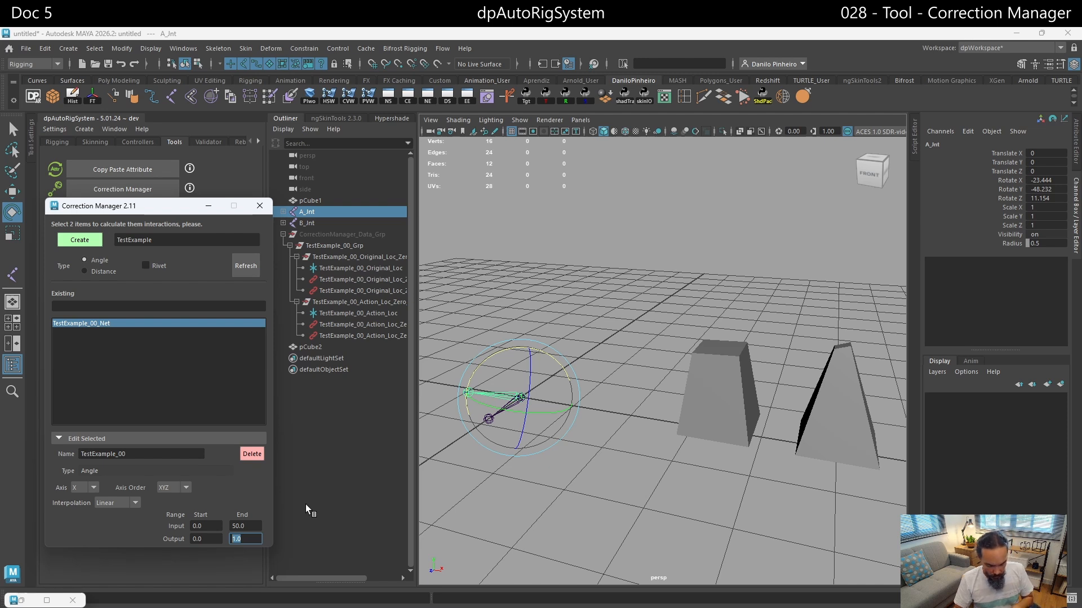
text(.7)
key(Return)
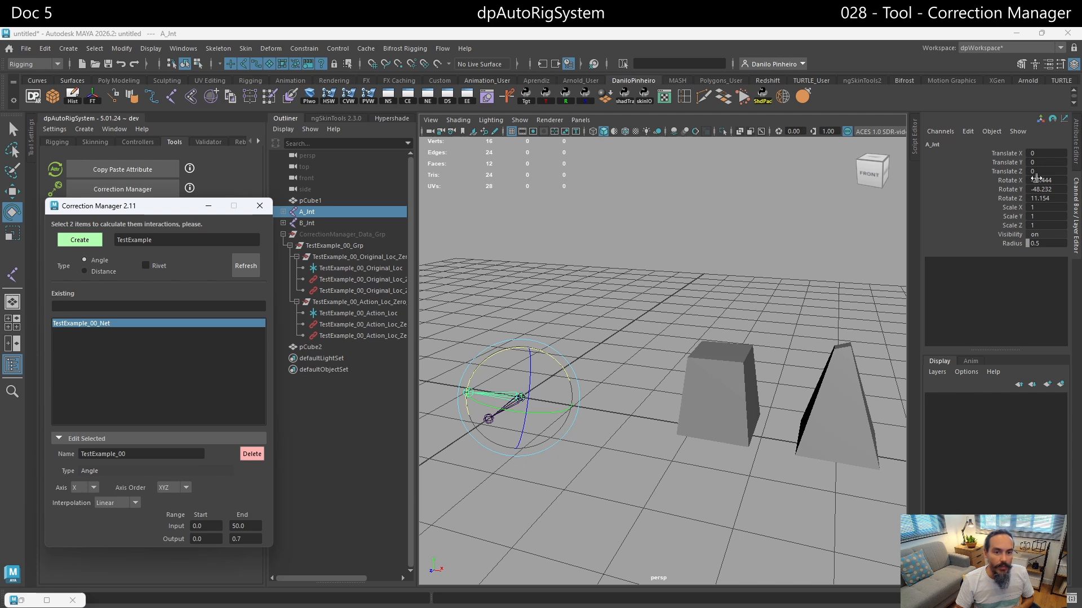
- Reset A_Jnt's X, Y and Z rotations to 0, and rotate it around X to about -70.1° to test the correction
drag(1041, 181, 1042, 198)
text(0)
key(Return)
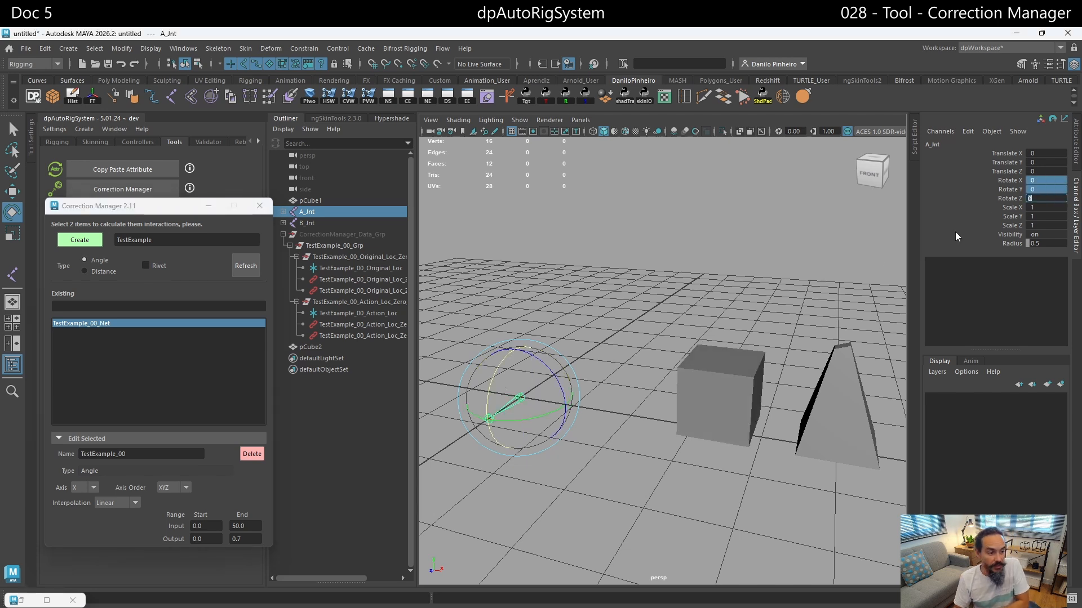
drag(485, 398, 507, 359)
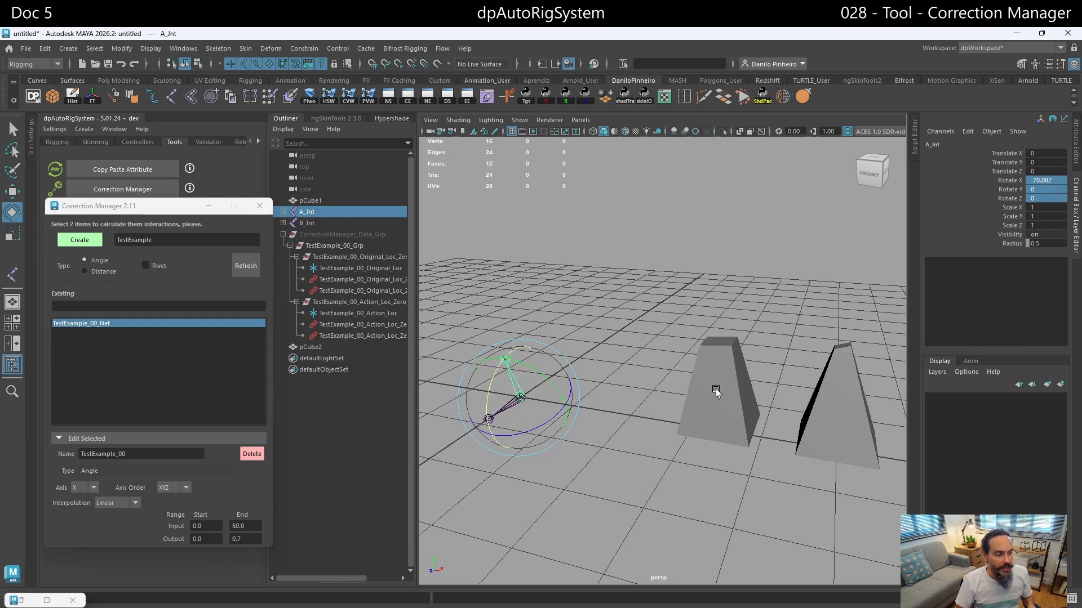
- Restore the TestExample_00_Net attribute window and test its Corrective value by lowering it to 0 and returning it to 1
click(21, 600)
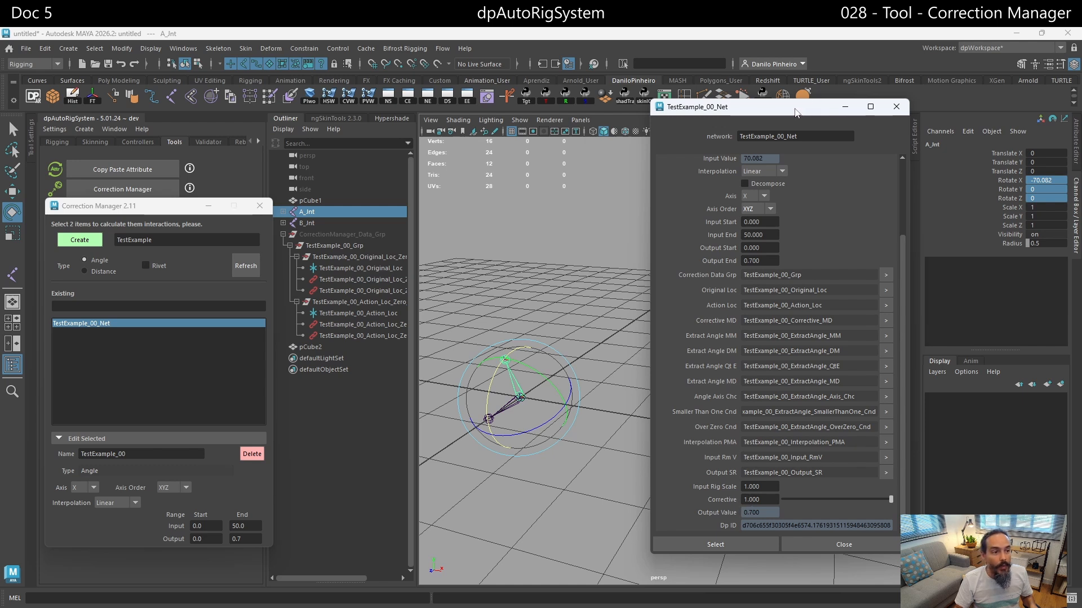
drag(793, 112, 300, 102)
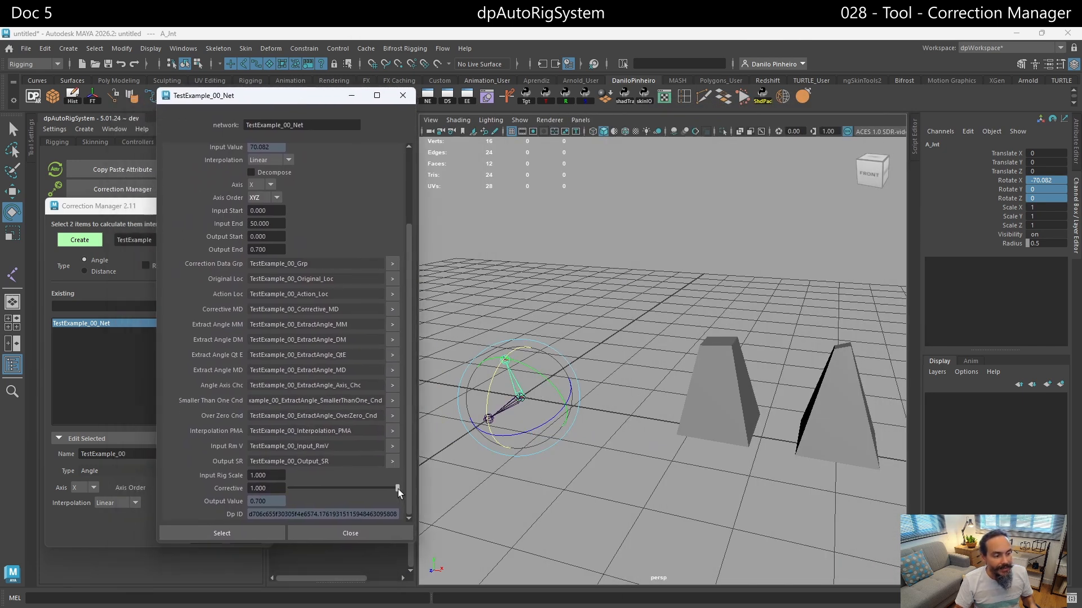
drag(398, 489, 268, 491)
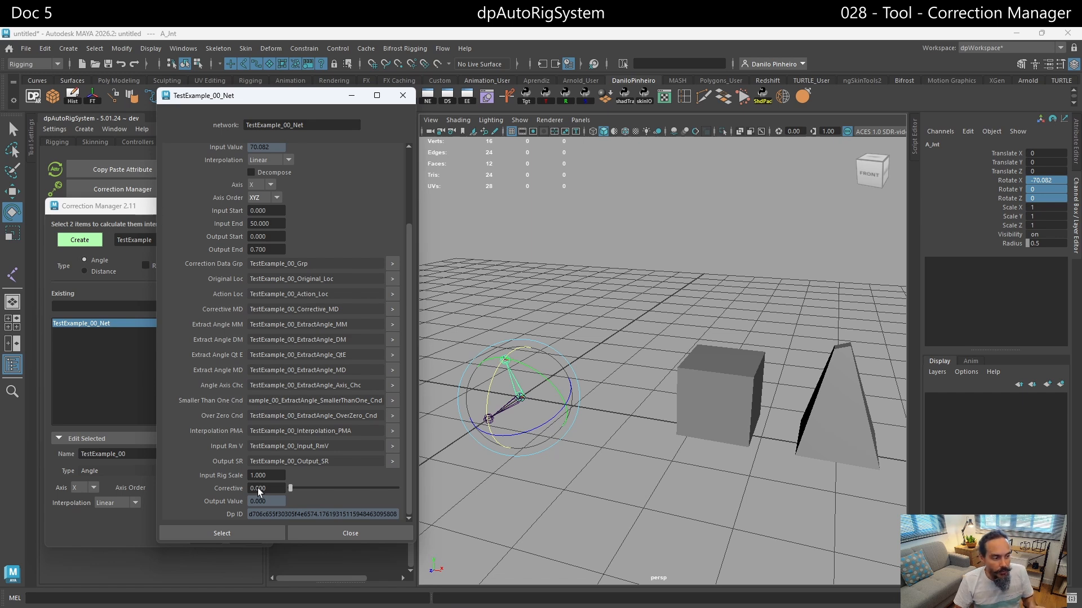
drag(290, 488, 536, 490)
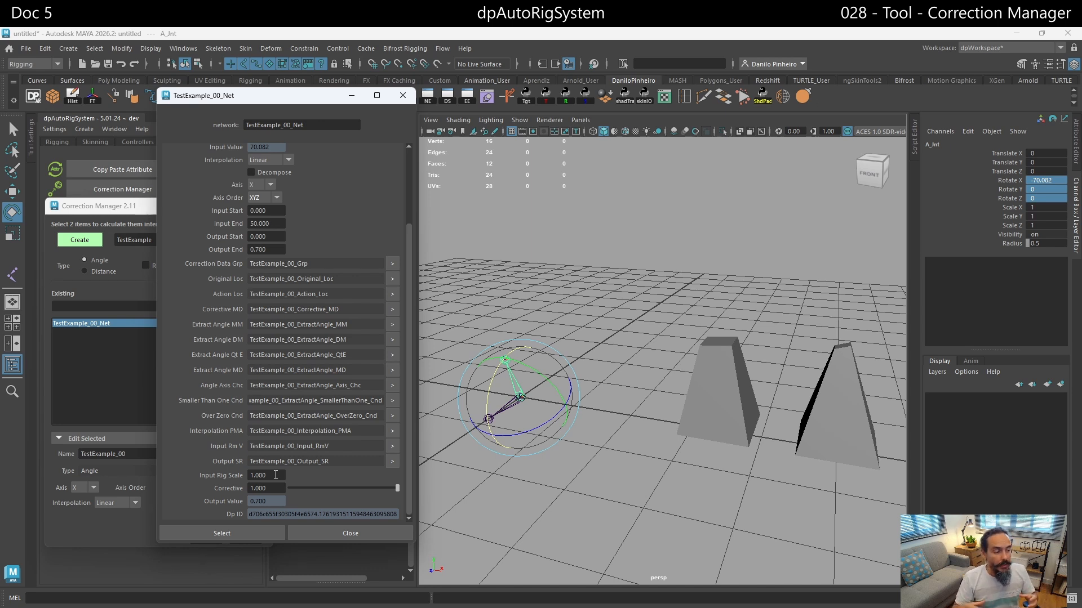
- Keep TestExample_00_Net's Interpolation at Linear and set its Axis to Y
click(270, 476)
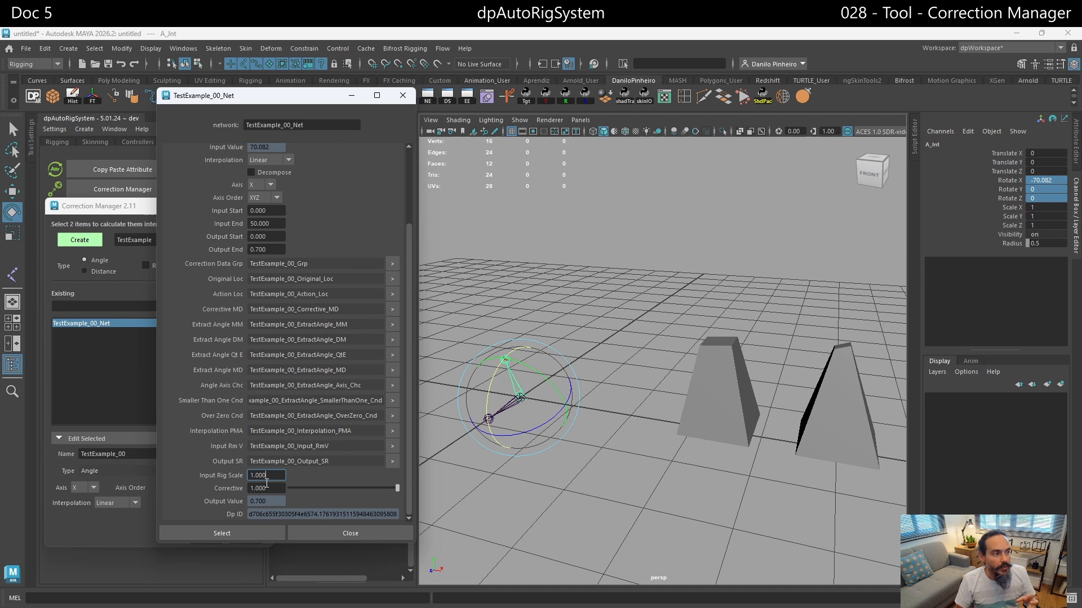
scroll(266, 482, up, 3)
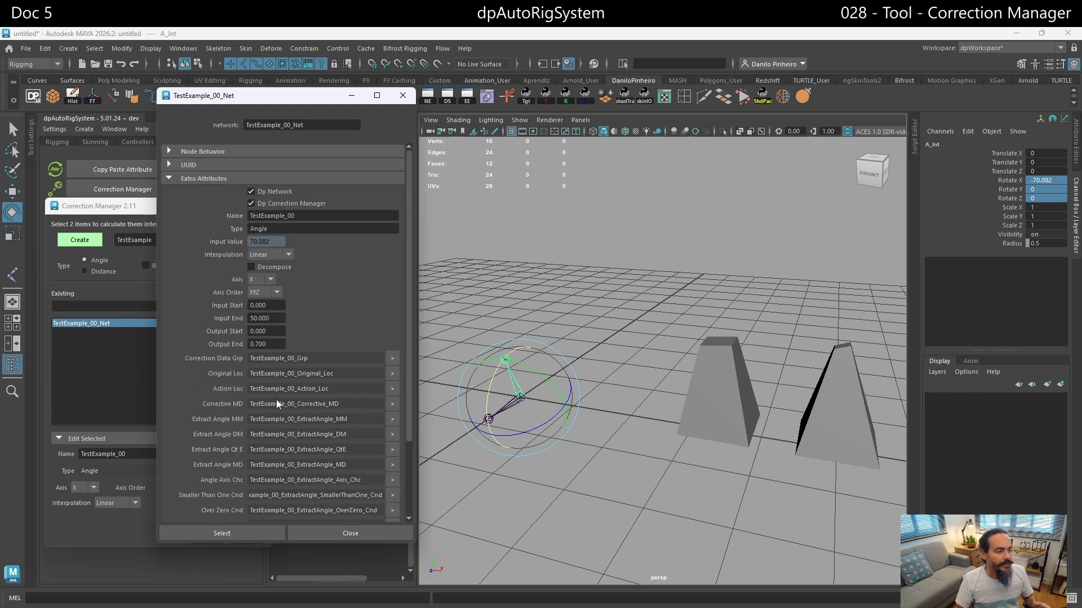
click(288, 255)
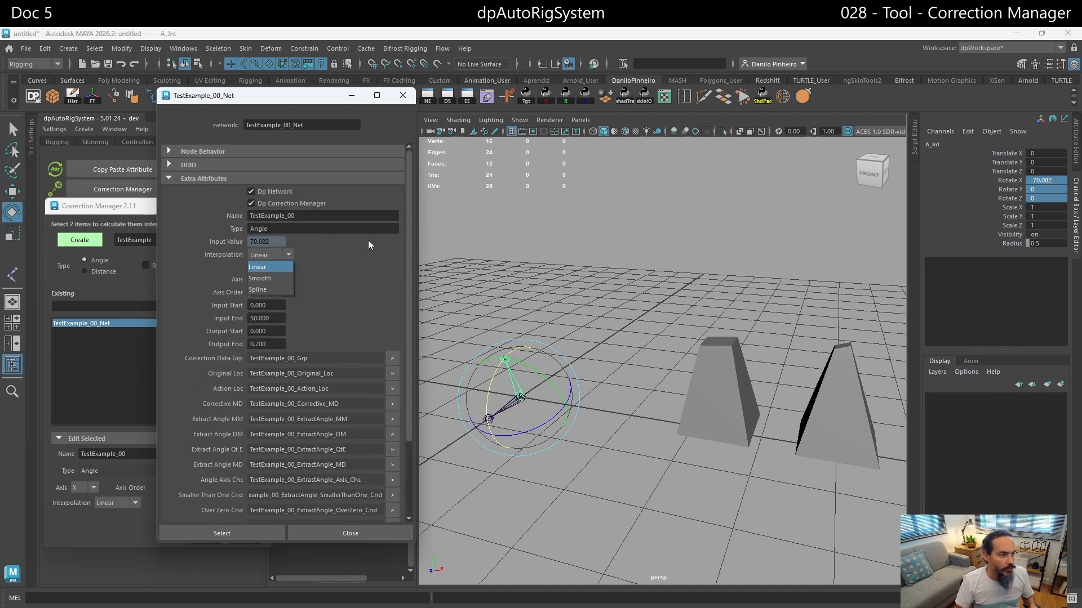
click(260, 267)
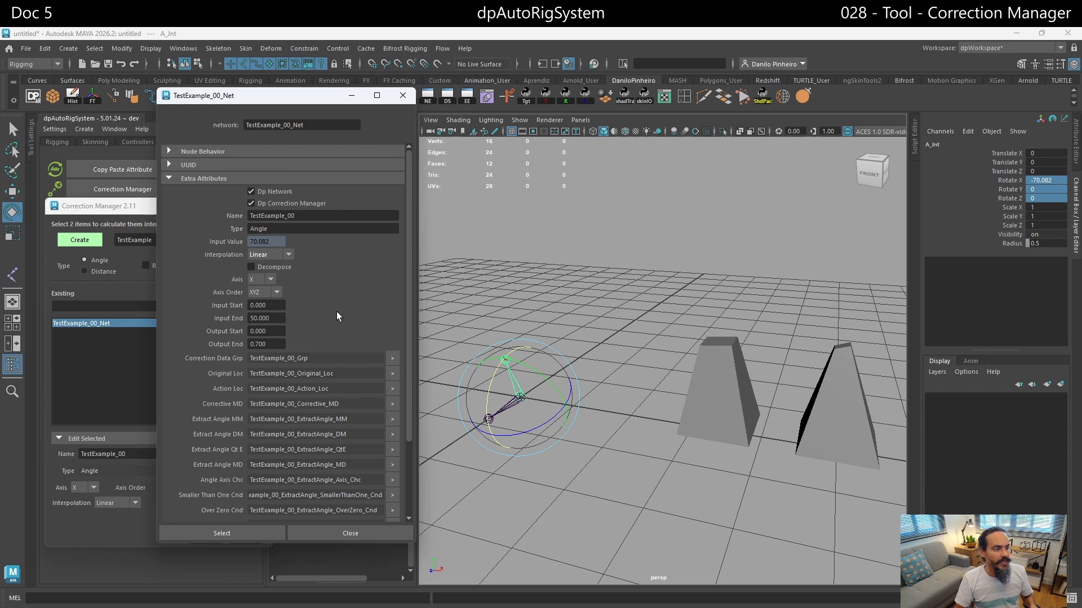
click(270, 280)
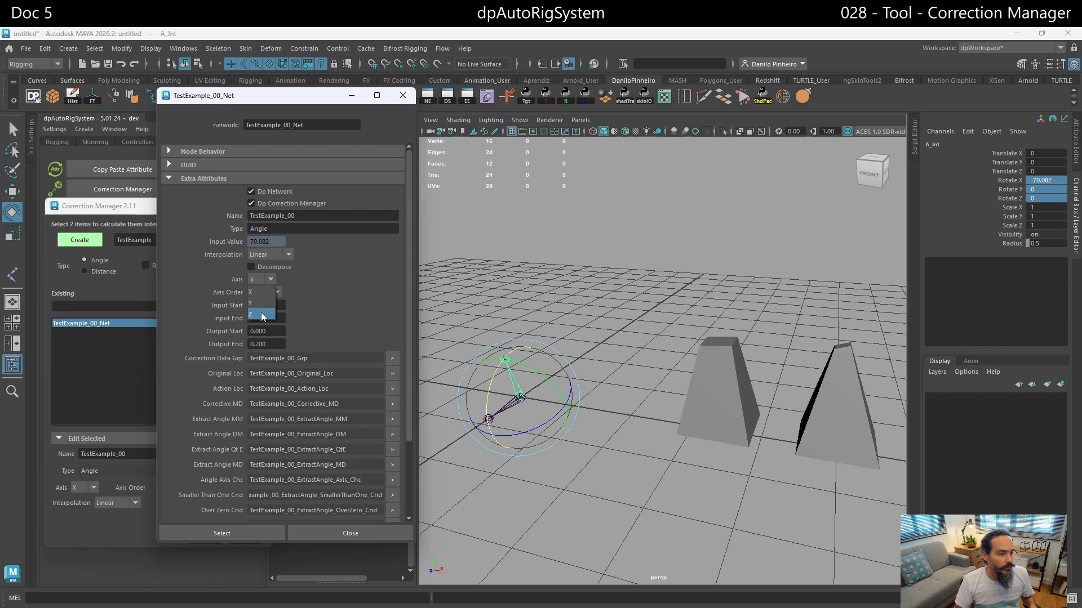
click(261, 303)
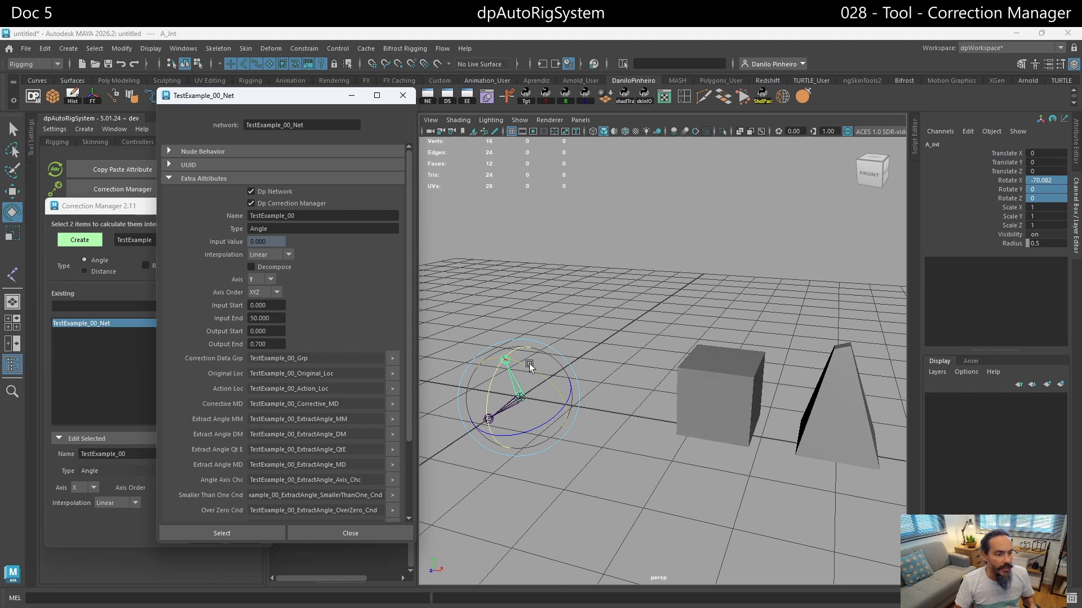
- Rotate A_Jnt to about -84.5°, -19.2° and 73.8° in X, Y and Z, and reload TestExample_00_Net in the Correction Manager
drag(529, 367, 469, 374)
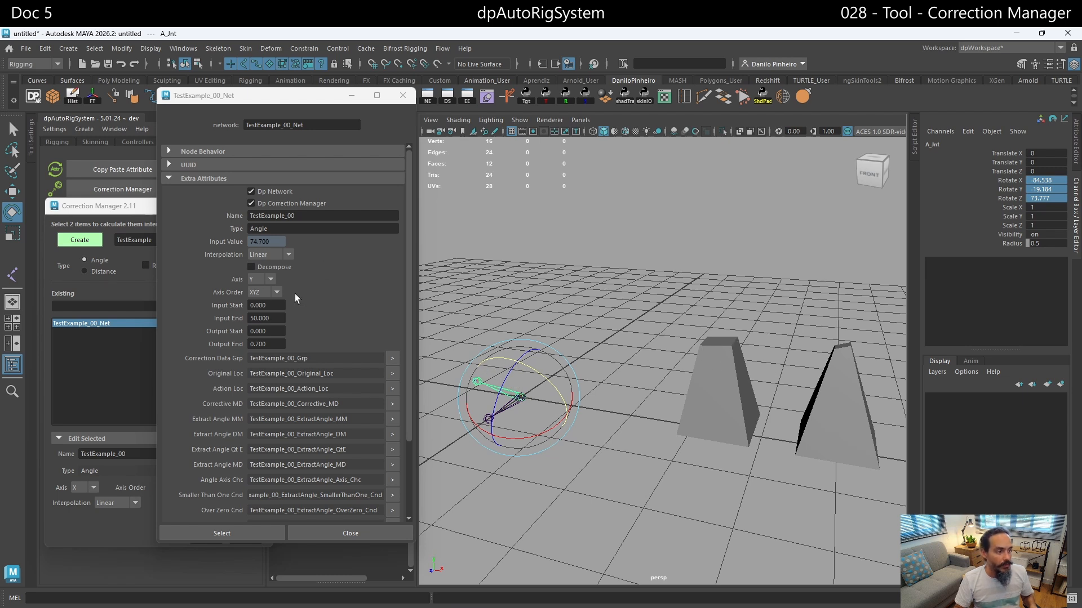
click(144, 206)
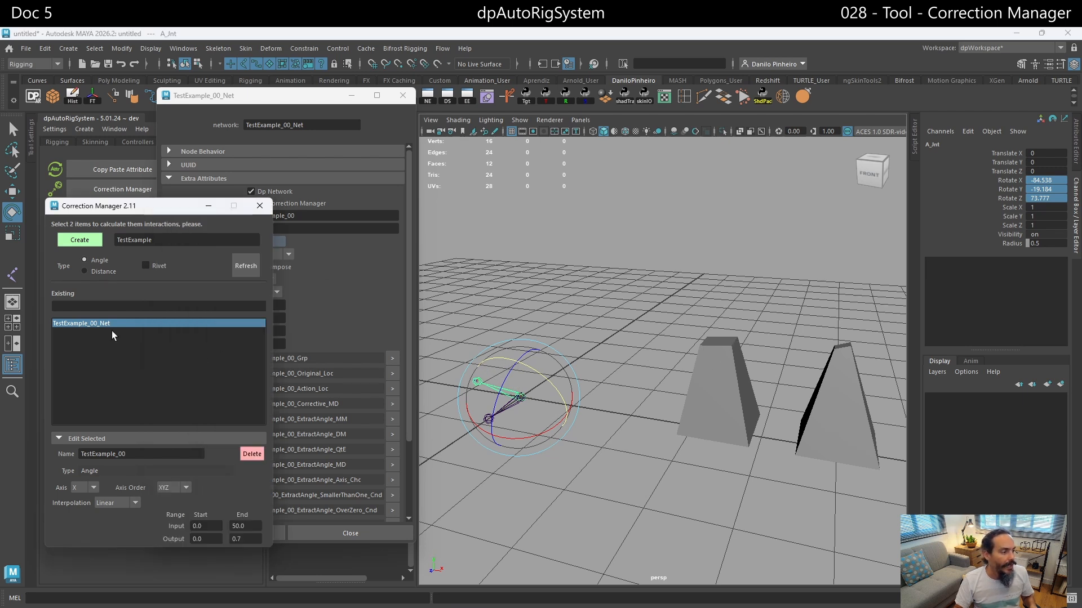
click(88, 323)
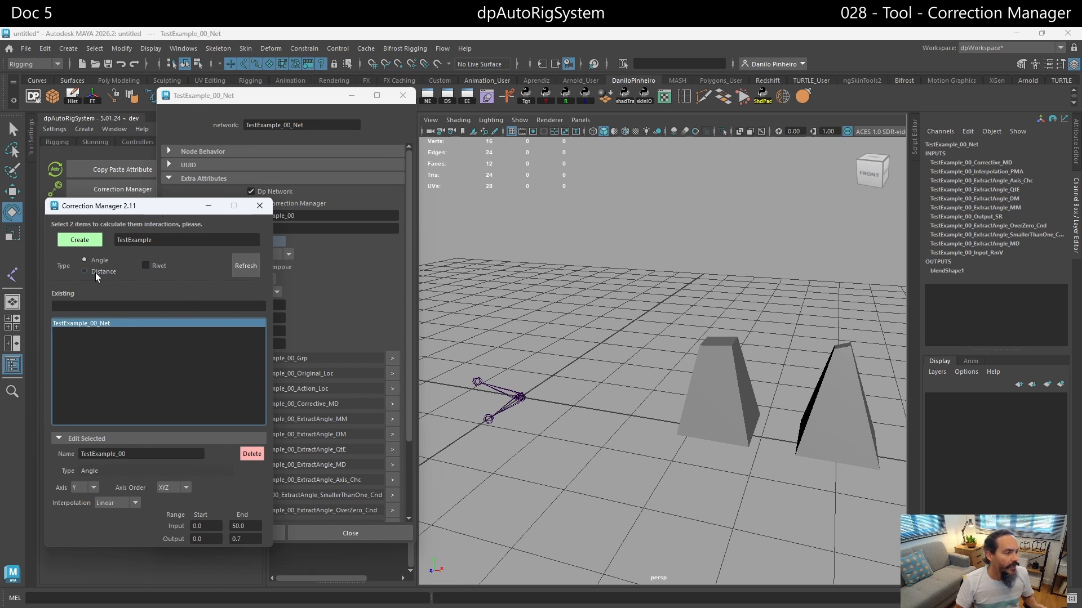
click(659, 330)
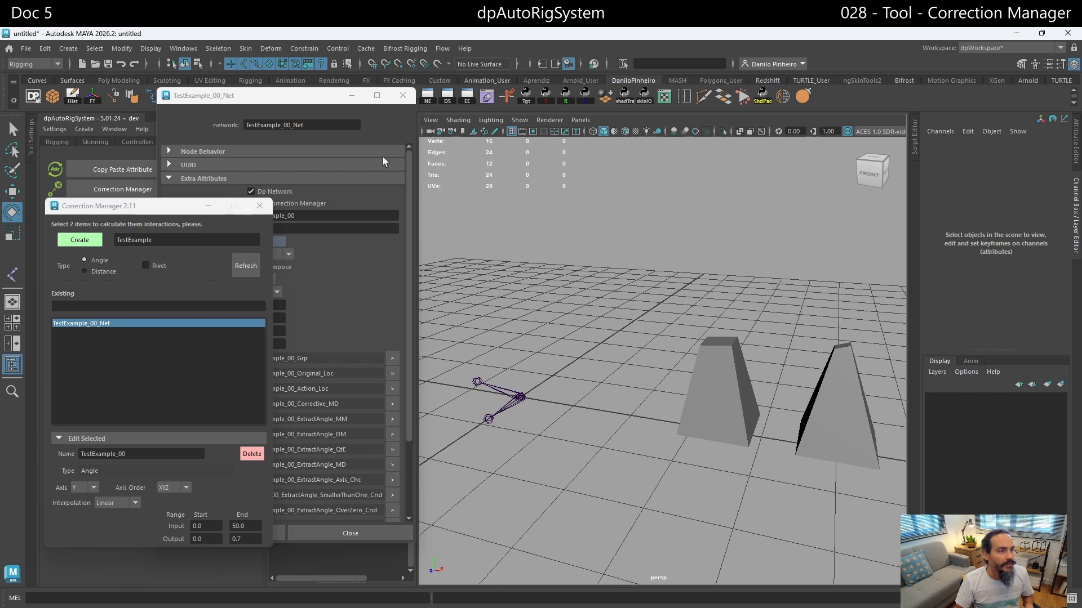
- Create a polygon cube at about X 0.95, Y 2.78, and place a duplicate at X 2.9
drag(310, 99, 399, 146)
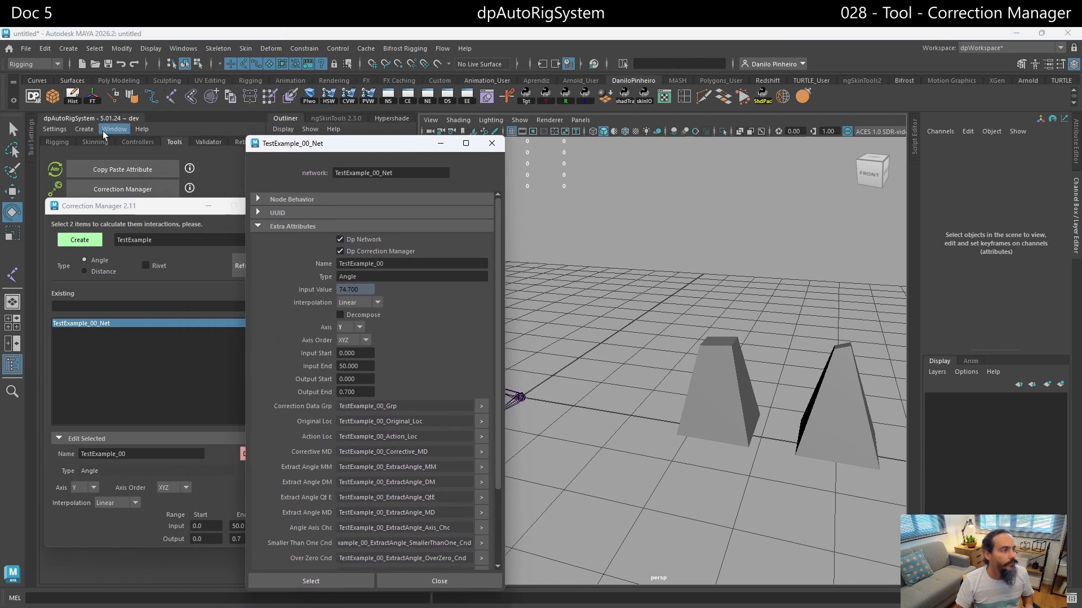
click(597, 302)
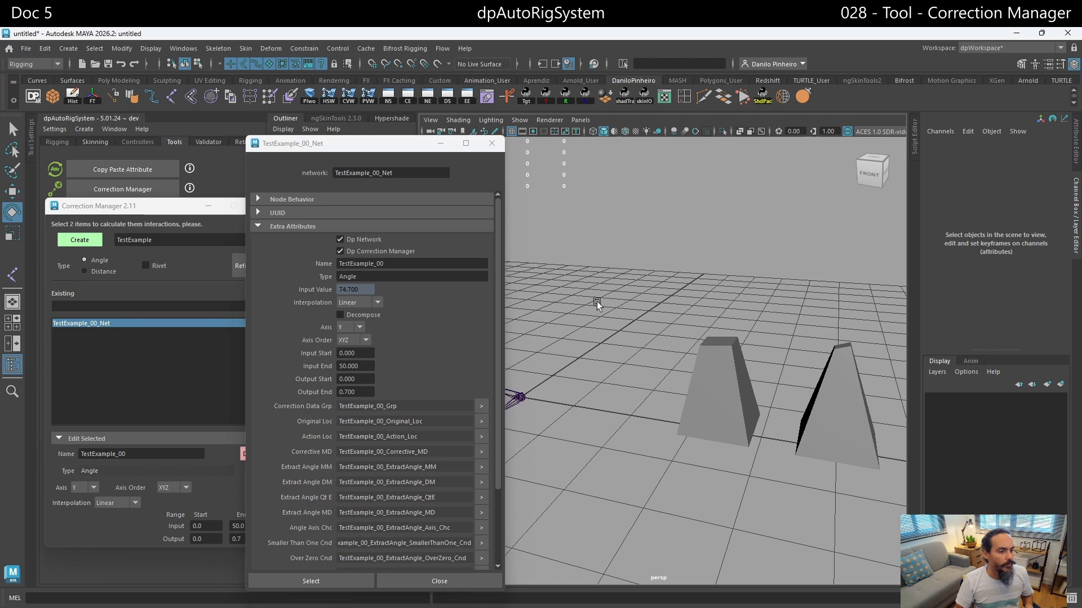
key(w)
alt+drag(638, 333, 616, 188)
alt+drag(644, 274, 644, 286)
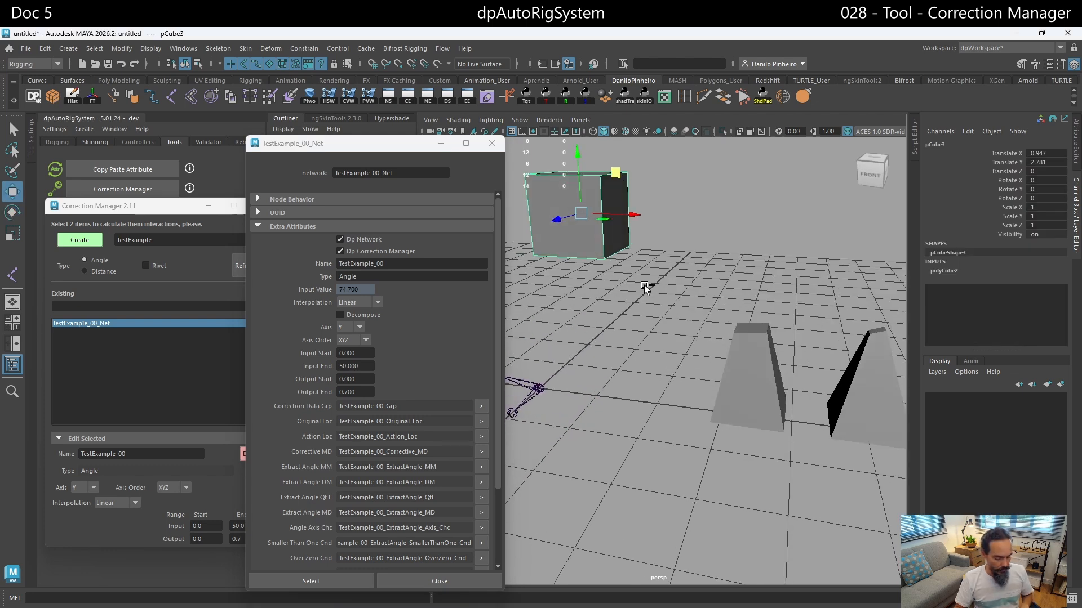
key(ctrl+d)
drag(629, 215, 775, 219)
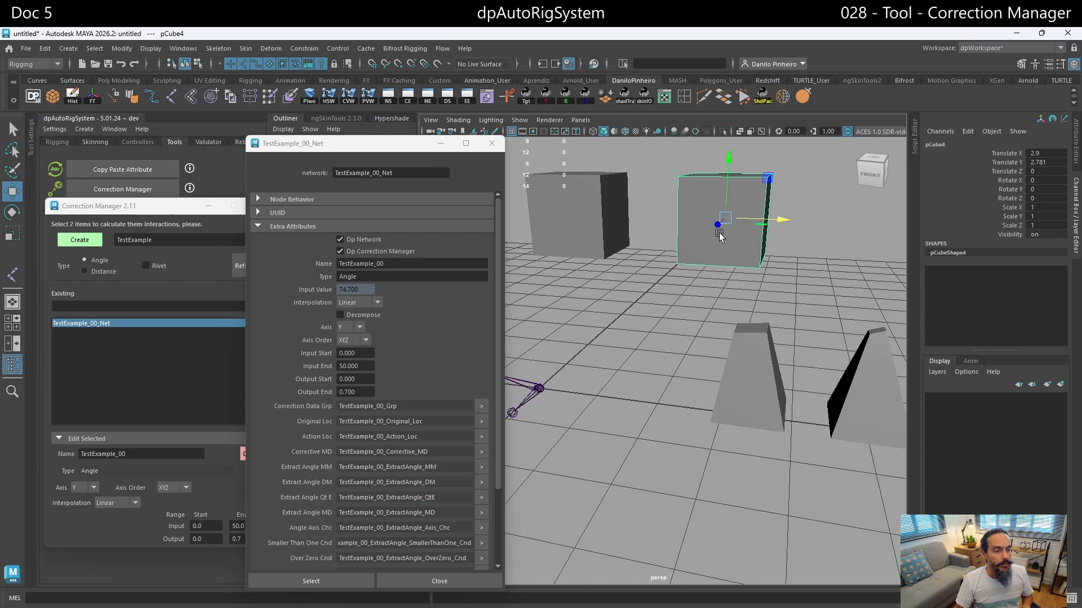
- Create a Distance correction named TestDist between the two new cubes
alt+middle_drag(720, 236, 743, 275)
click(628, 254)
shift+click(724, 239)
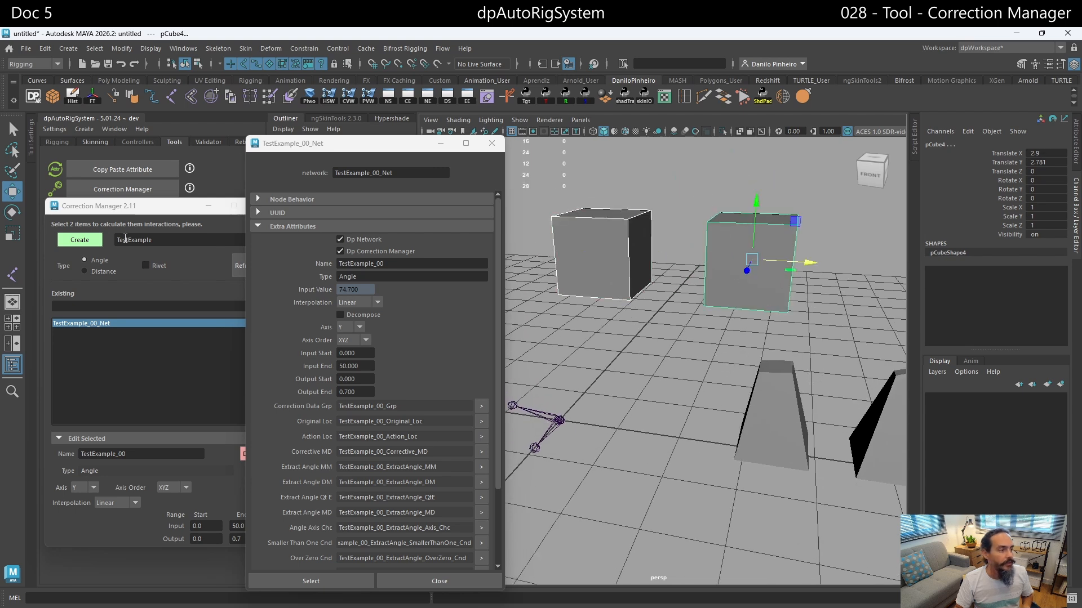
drag(163, 240, 76, 244)
click(199, 241)
key(shift+Left)
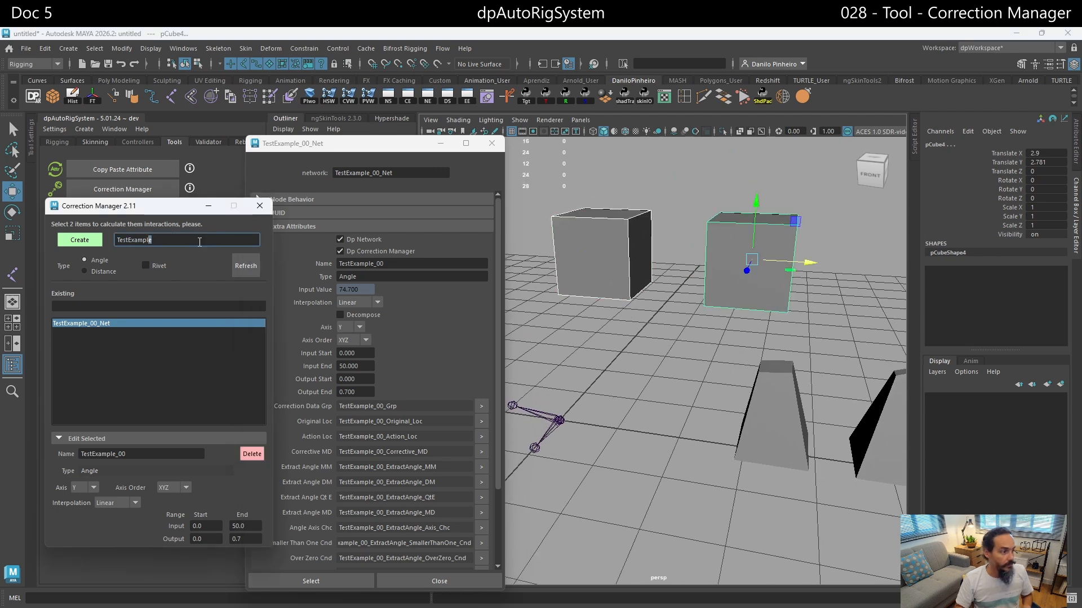
key(BackSpace)
key(BackSpace)
key(BackSpace)
key(BackSpace)
key(BackSpace)
key(BackSpace)
key(BackSpace)
text(Dist)
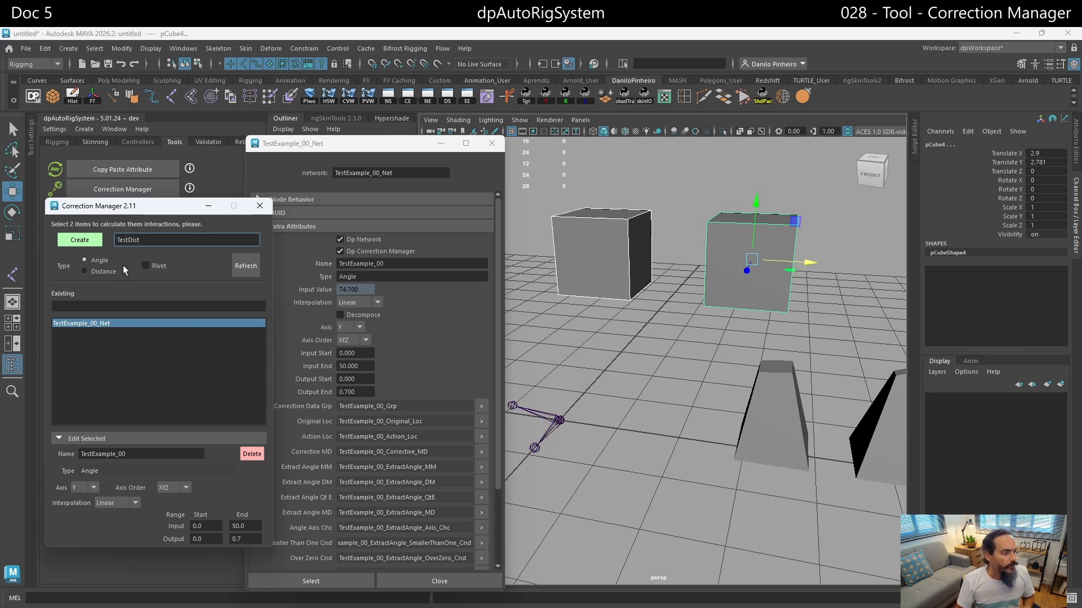
click(109, 272)
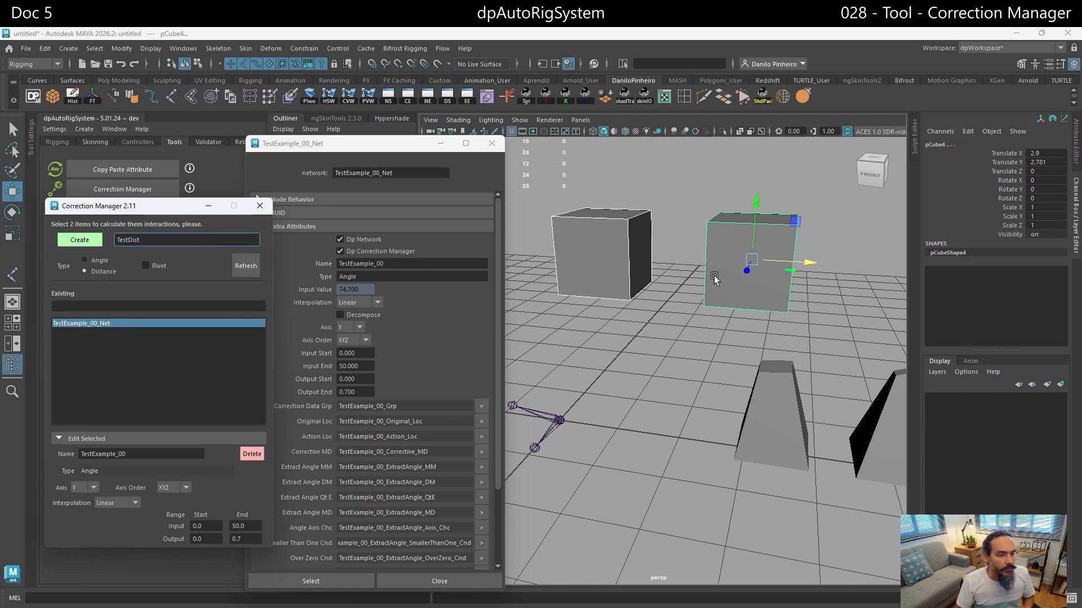
click(79, 240)
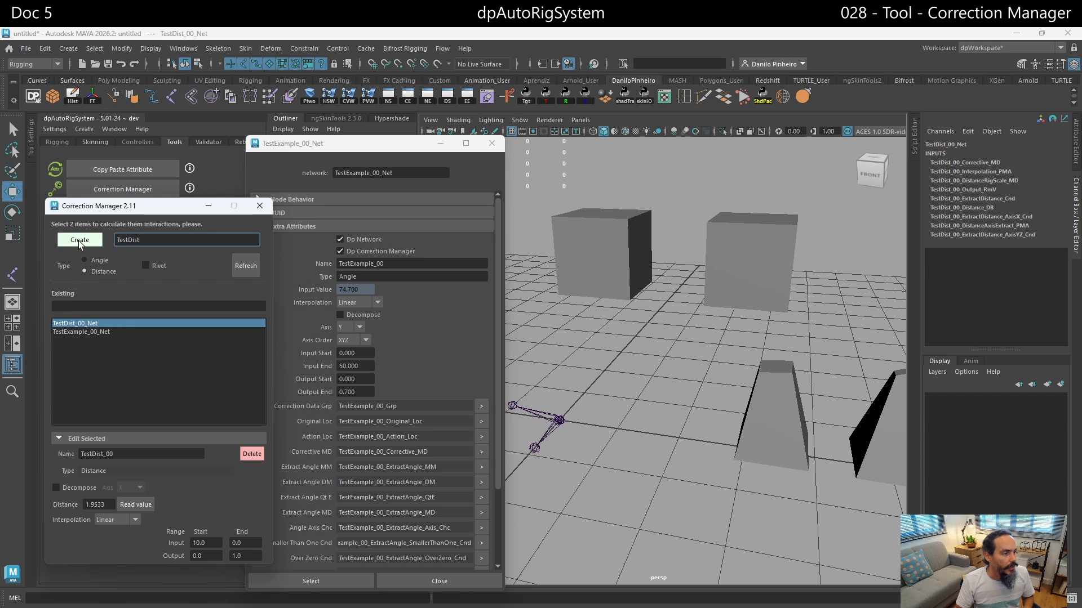
- Collapse TestExample_00_Grp, expand TestDist_00_Grp in the Outliner, and make CorrectionManager_Data_Grp visible
drag(360, 144, 597, 155)
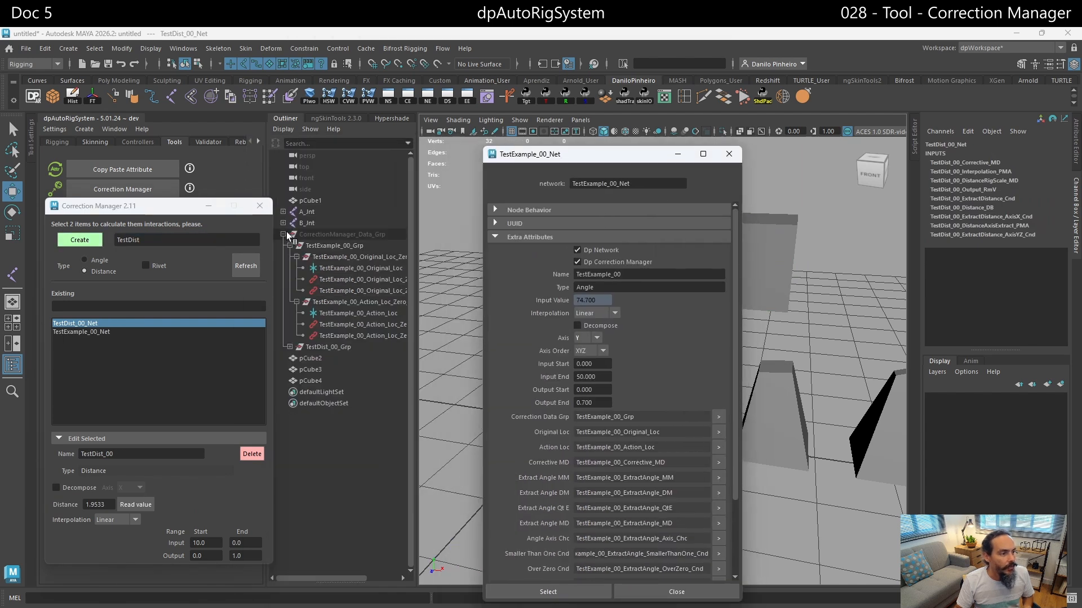
click(289, 245)
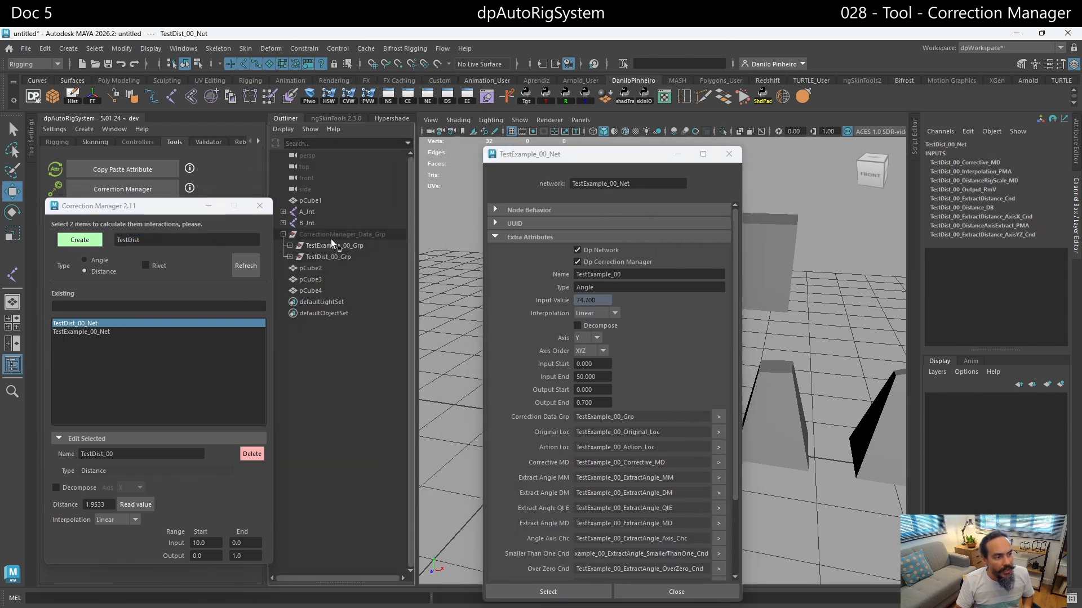
click(289, 256)
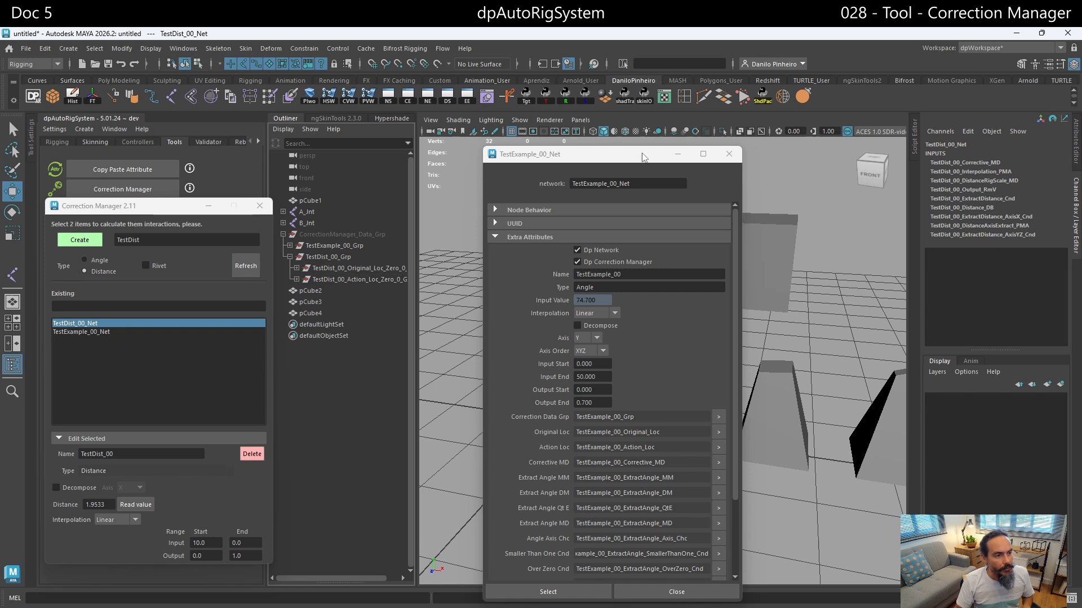
drag(564, 154, 410, 464)
click(329, 234)
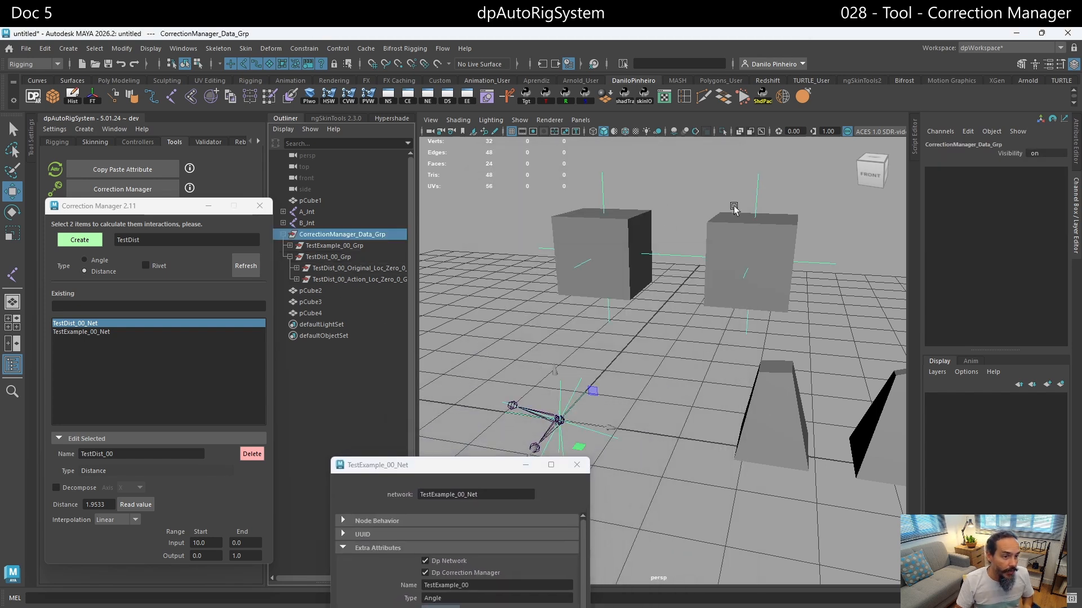
- Expand the TestDist_00 Original and Action locator groups, and examine each locator in the scene
click(297, 280)
click(296, 268)
click(343, 280)
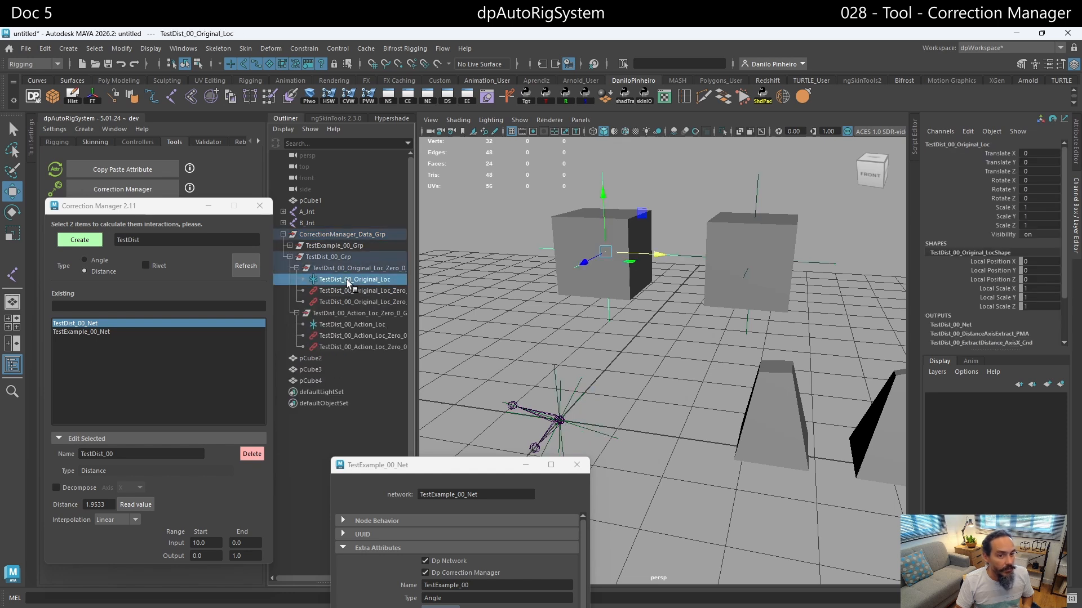
click(334, 325)
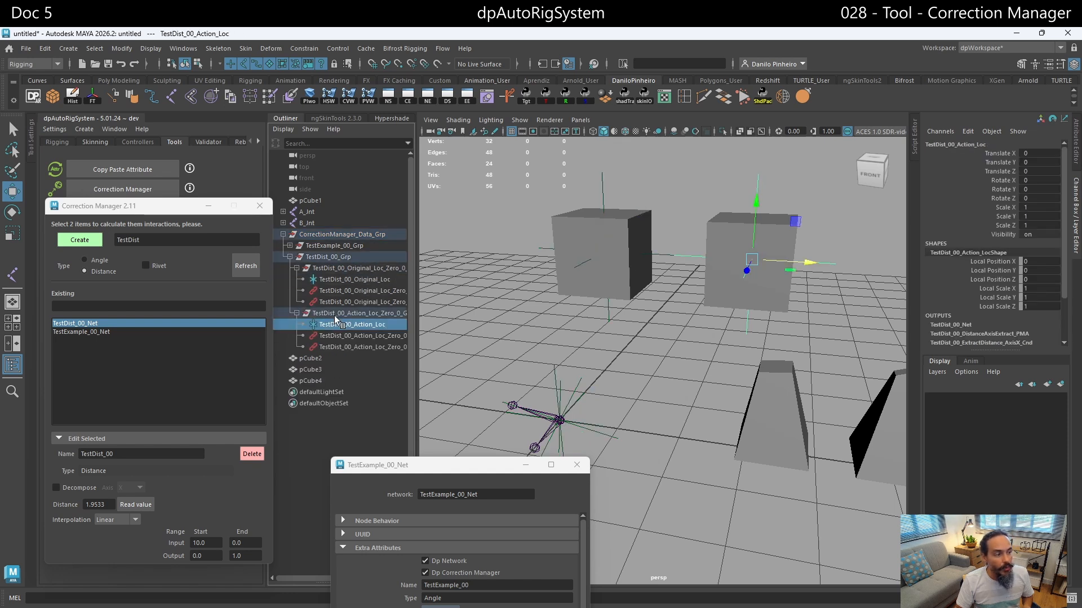
- Try moving TestDist_00_Action_Loc about 1.58 units along negative X, and undo the move
click(336, 315)
click(339, 325)
drag(793, 264, 730, 272)
key(ctrl+z)
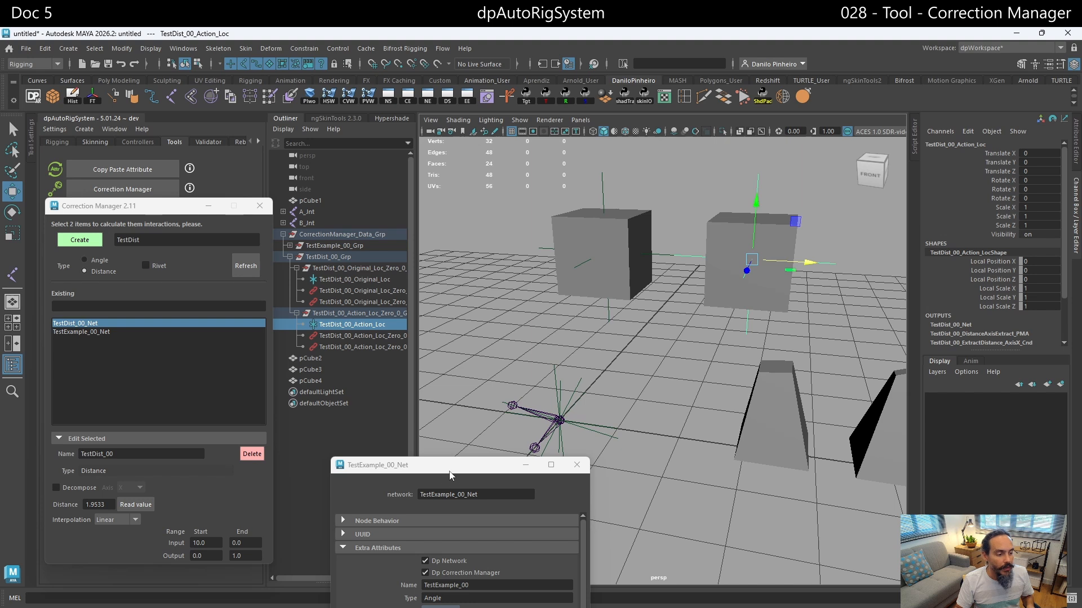
- Close the TestExample_00_Net attribute window and display TestDist_00_Action_Loc's transform attributes in the Attribute Editor
drag(449, 470, 614, 153)
click(742, 147)
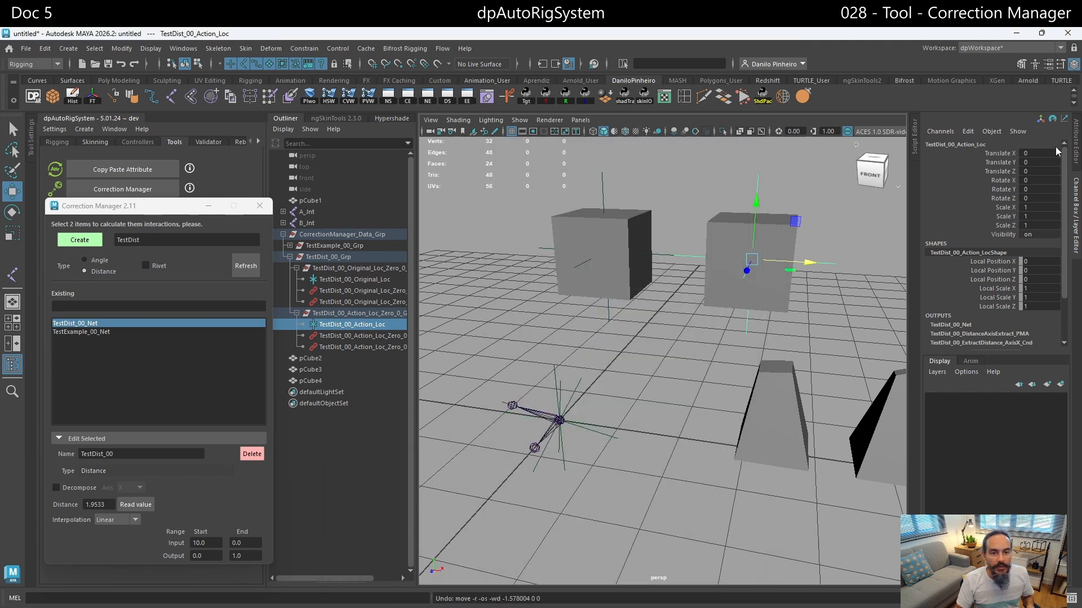
click(1076, 155)
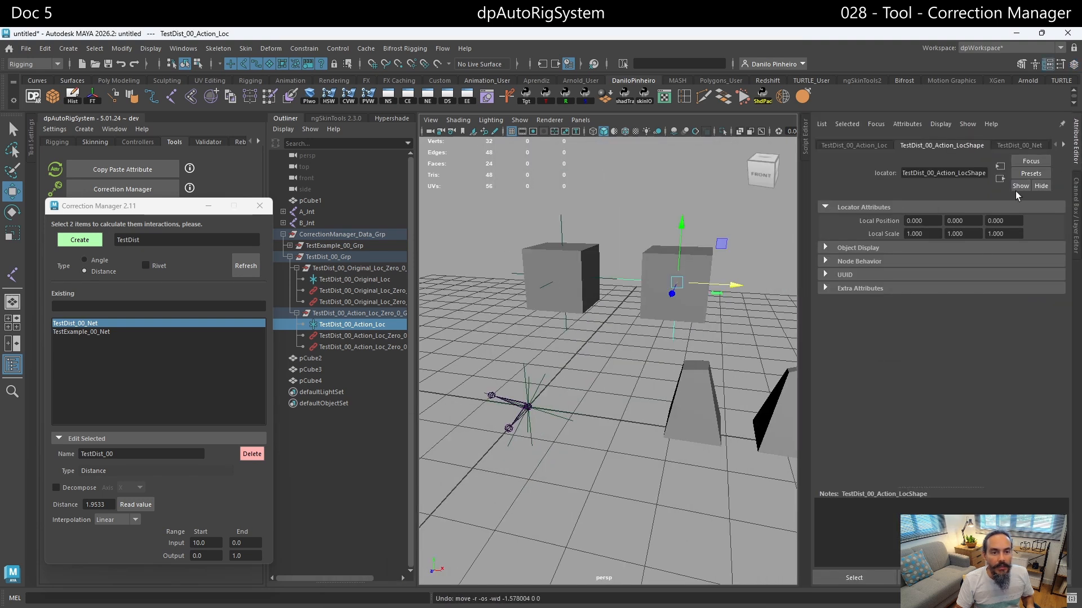
click(870, 146)
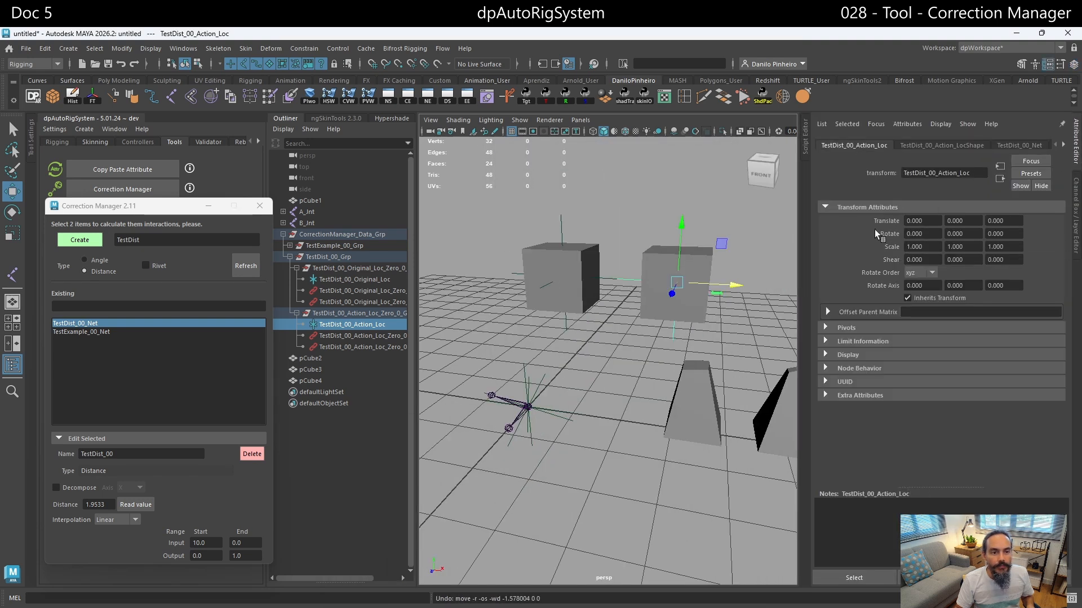
- Open TestDist_00_Net's attributes in a separate floating window and expand its Extra Attributes
click(91, 324)
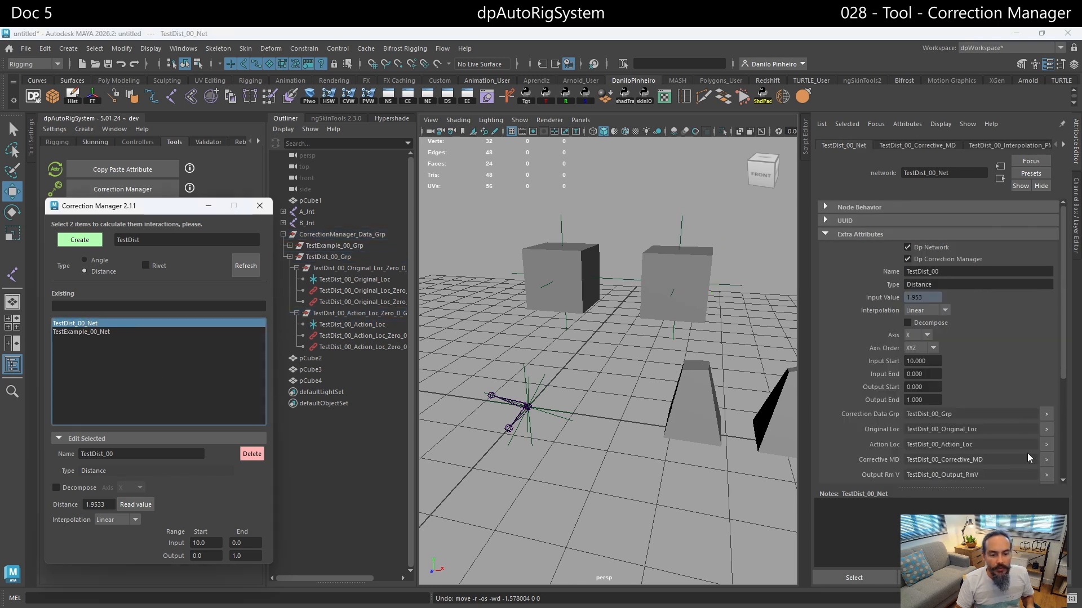
click(1026, 578)
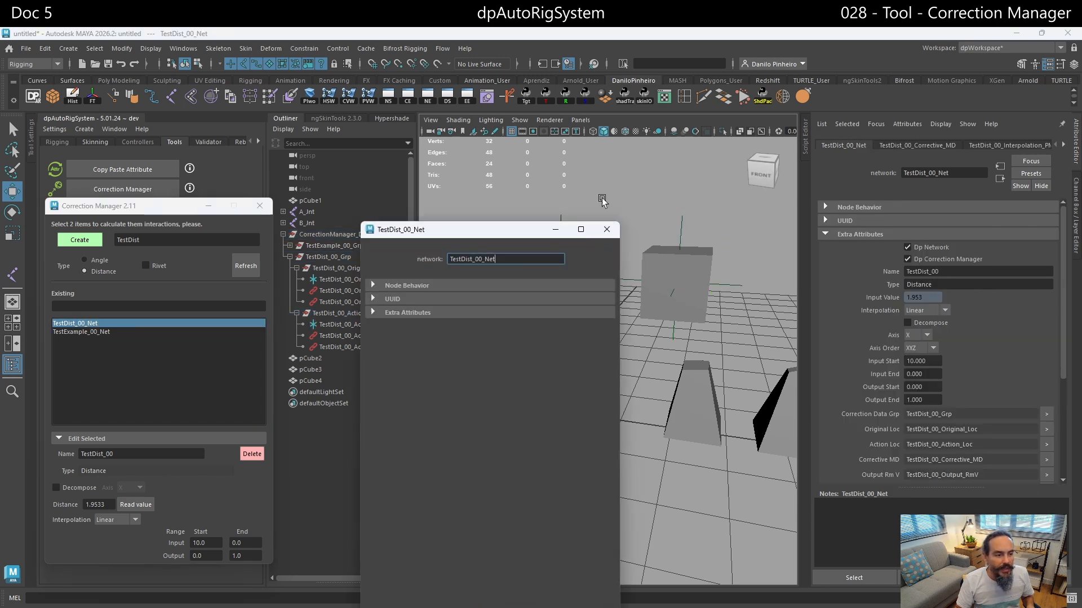
click(397, 316)
drag(422, 233, 403, 142)
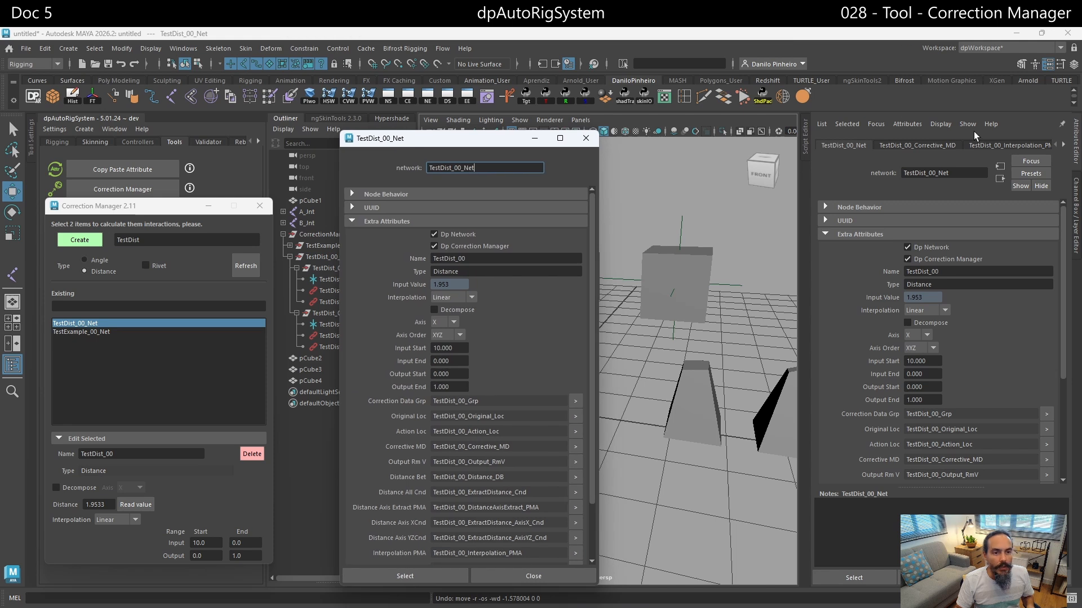
- Show the Channel Box in place of the Attribute Editor, and reposition the floating TestDist_00_Net window beside both cubes
click(1077, 167)
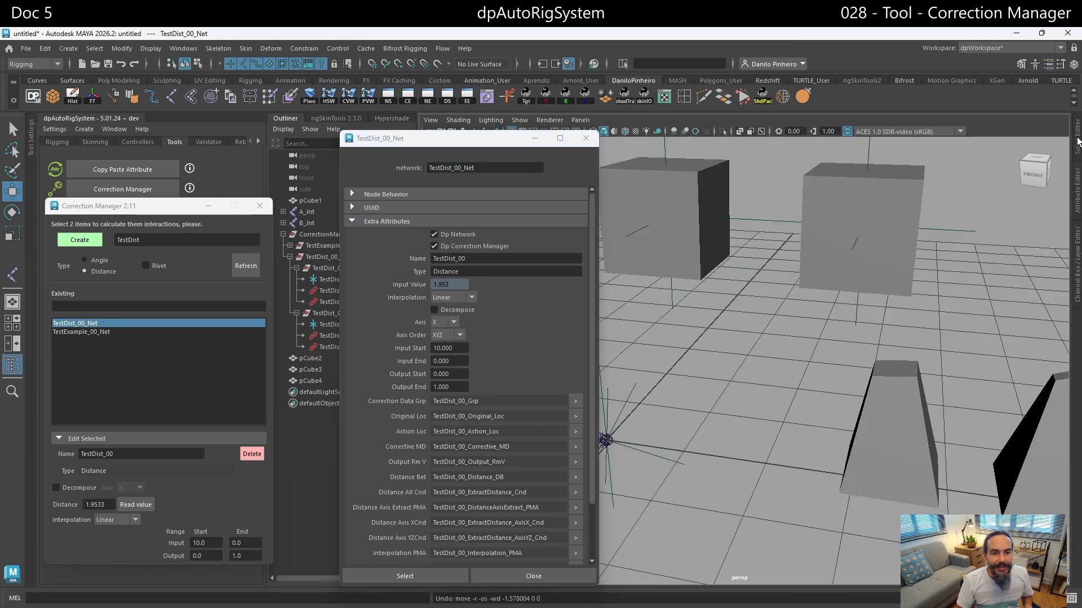
click(1077, 262)
alt+drag(707, 294, 721, 355)
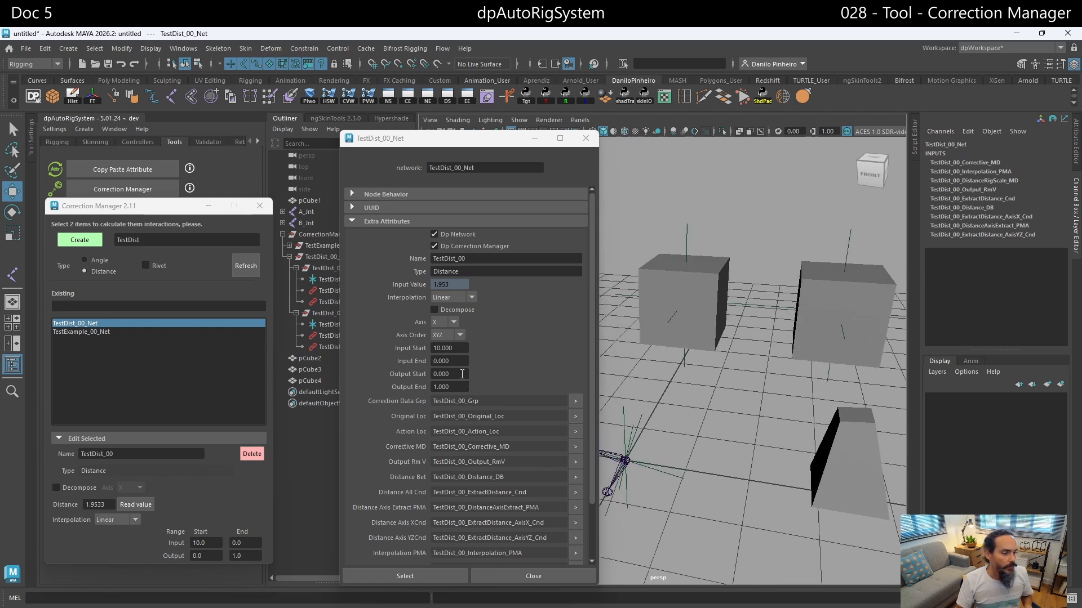
click(511, 167)
drag(484, 140, 452, 109)
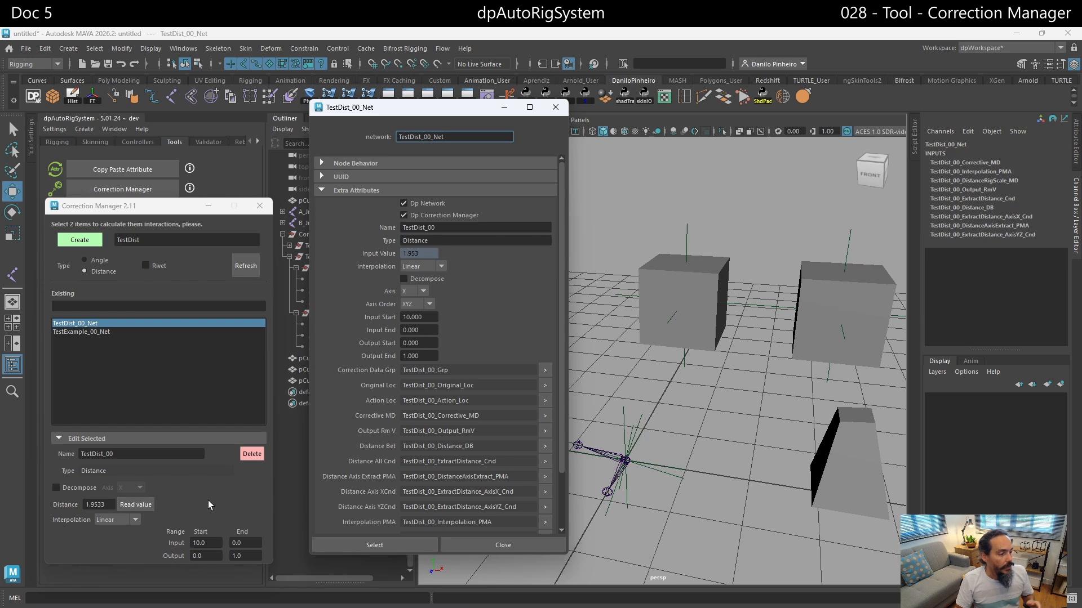
- Try enabling Decompose for TestDist_00, check its axis choices, and disable Decompose again
click(64, 485)
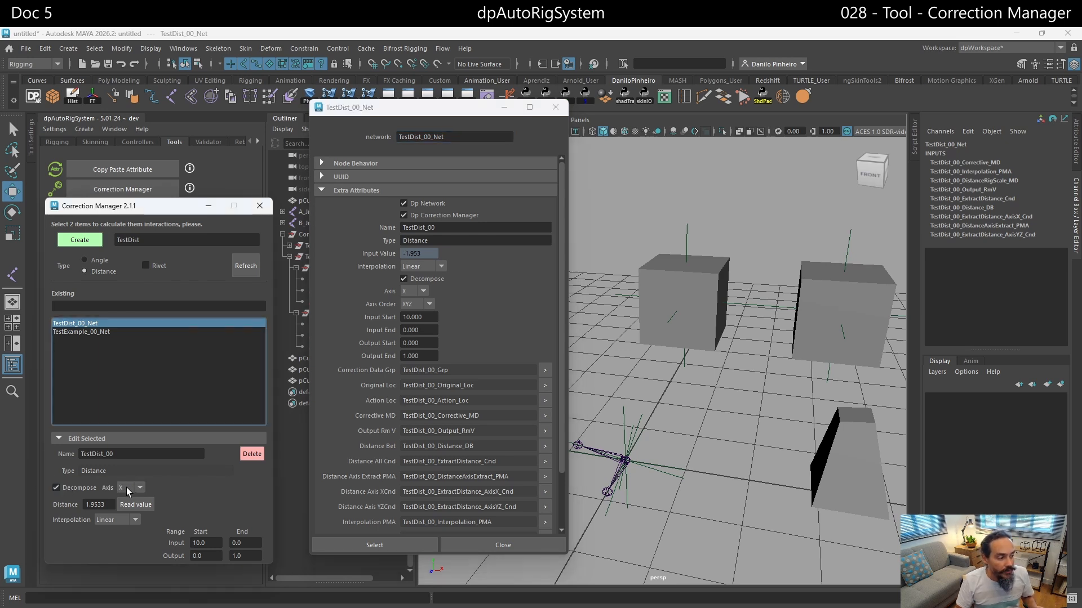
click(134, 488)
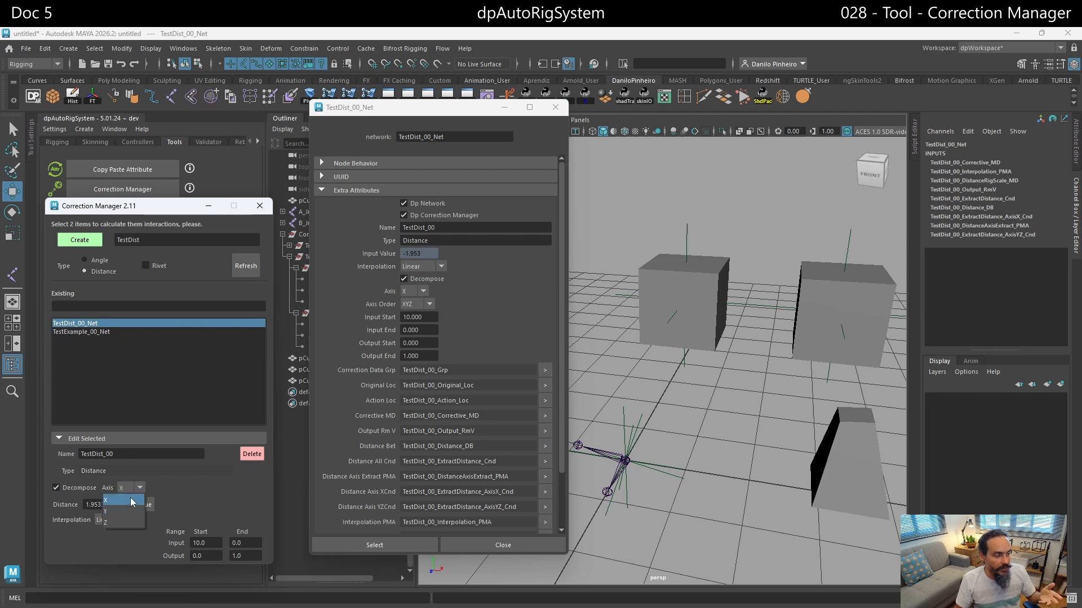
click(135, 485)
click(76, 484)
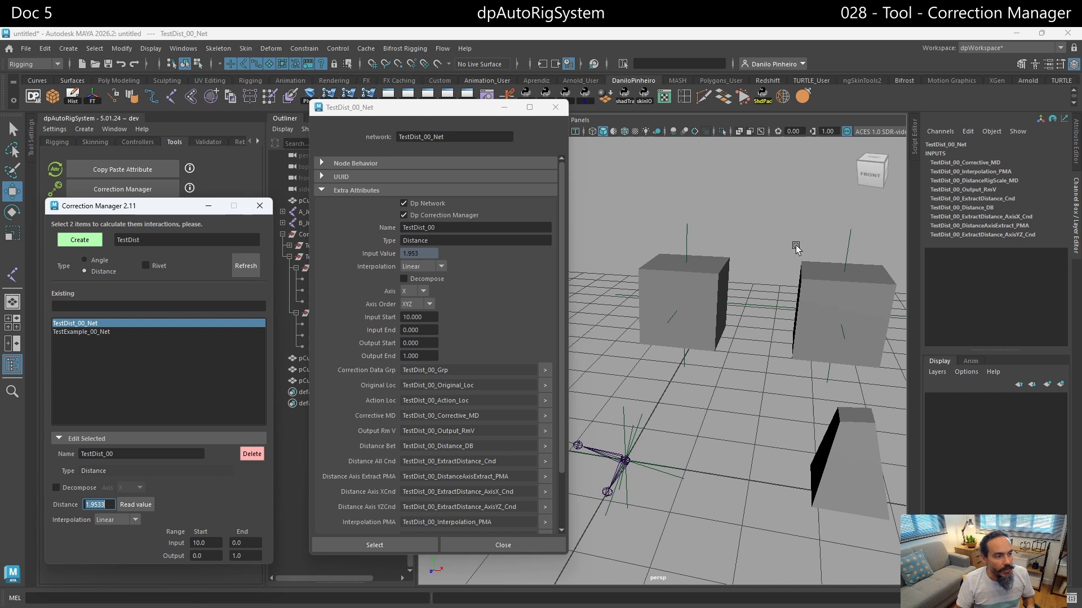
- Try moving TestDist_00_Action_Loc about 0.85 units along negative X, and undo the move
drag(818, 239, 876, 263)
drag(880, 318, 807, 315)
key(ctrl+z)
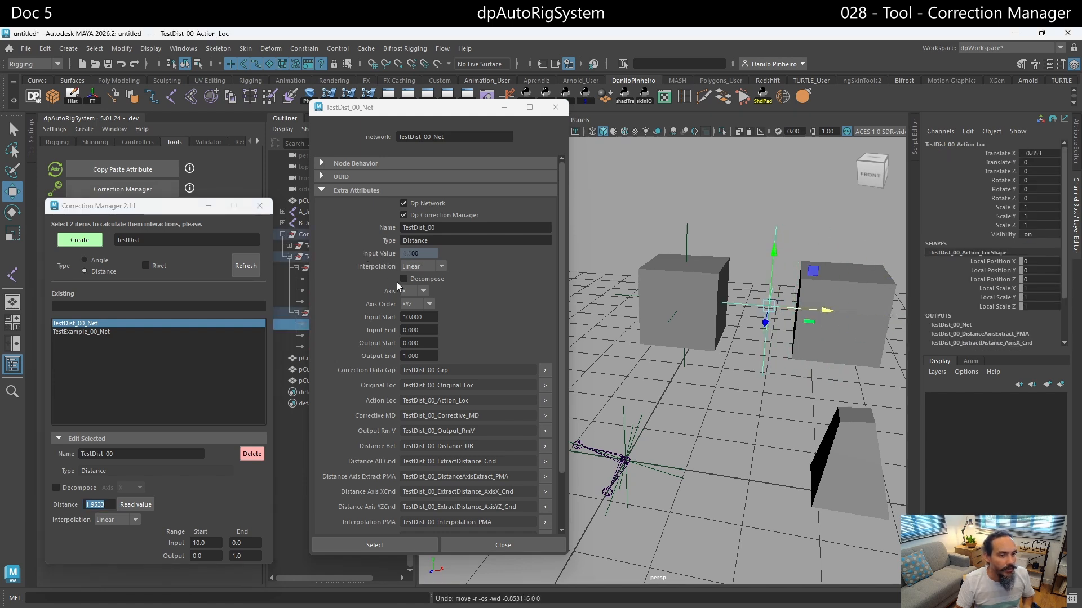
- Try moving pCube4 about 0.97 units along negative X toward the other cube, and undo the move
click(393, 107)
drag(451, 116, 584, 115)
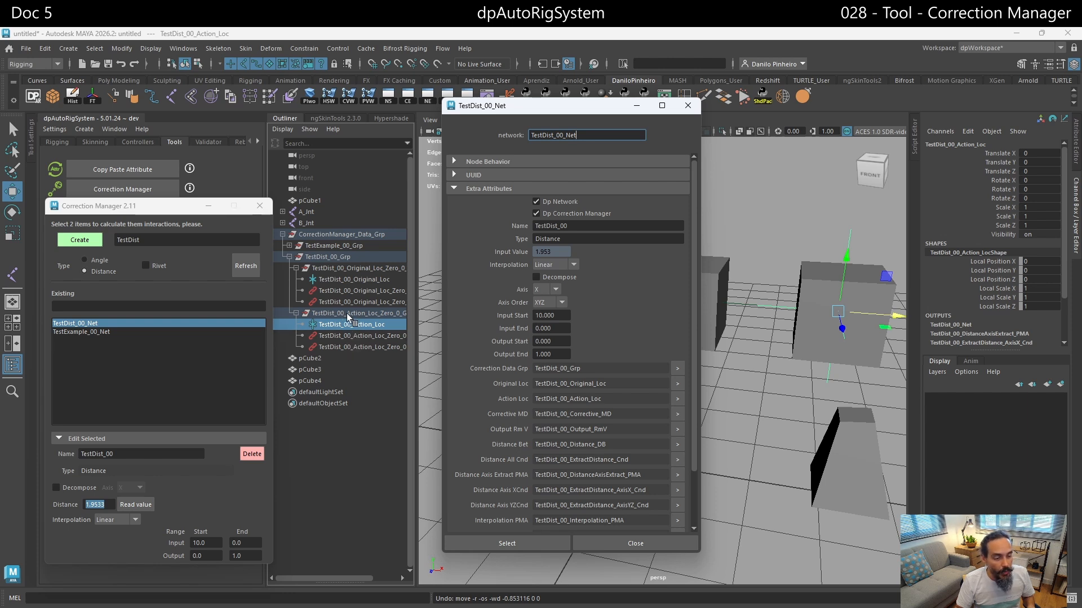
drag(600, 106, 531, 103)
click(812, 279)
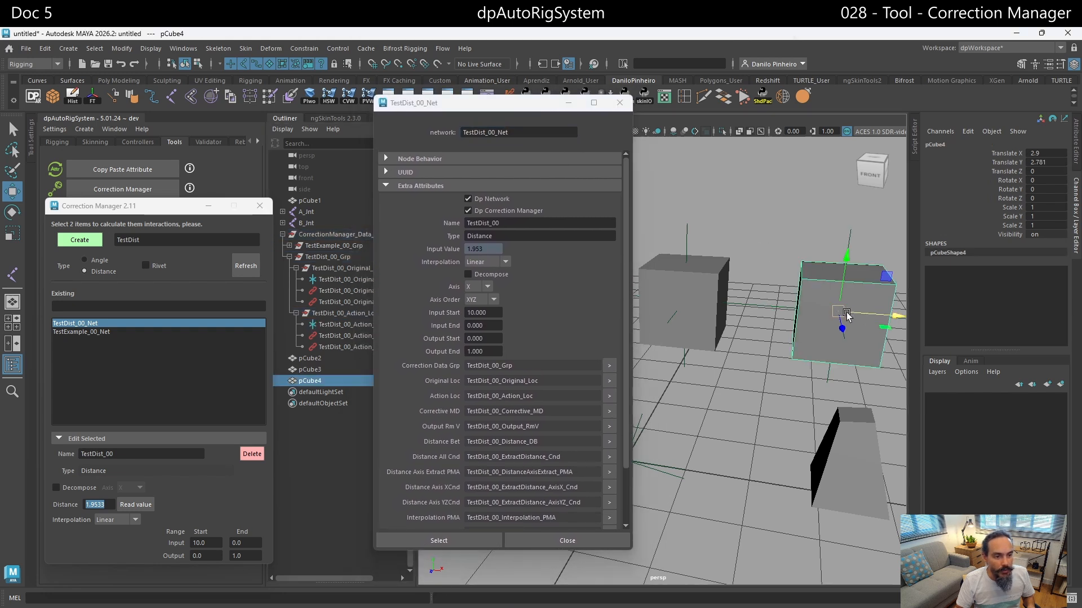
drag(842, 314, 756, 321)
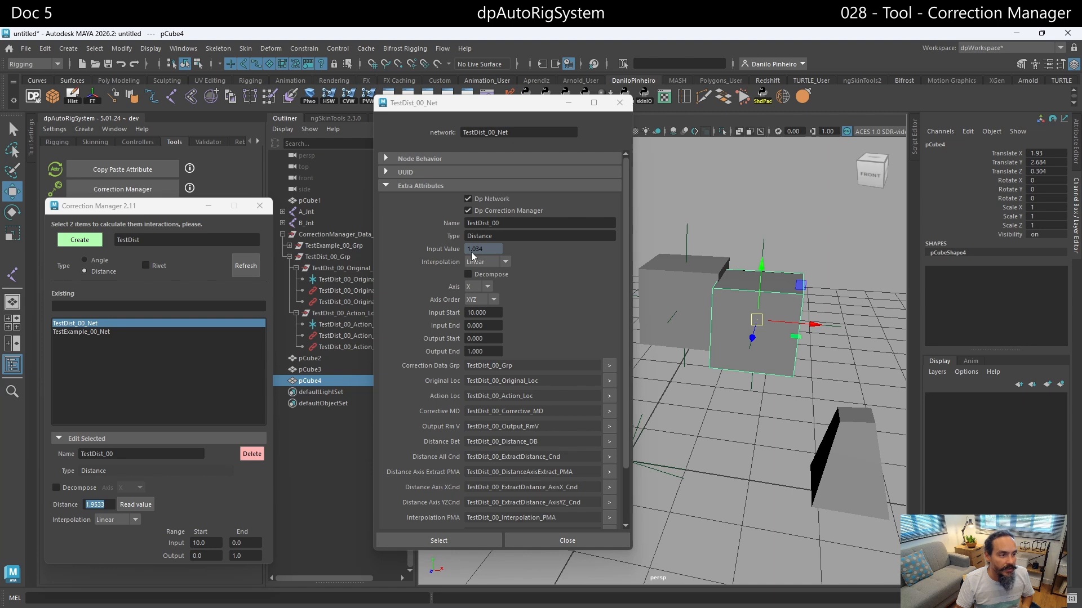
key(ctrl+z)
key(ctrl+z)
key(ctrl+z)
key(ctrl+z)
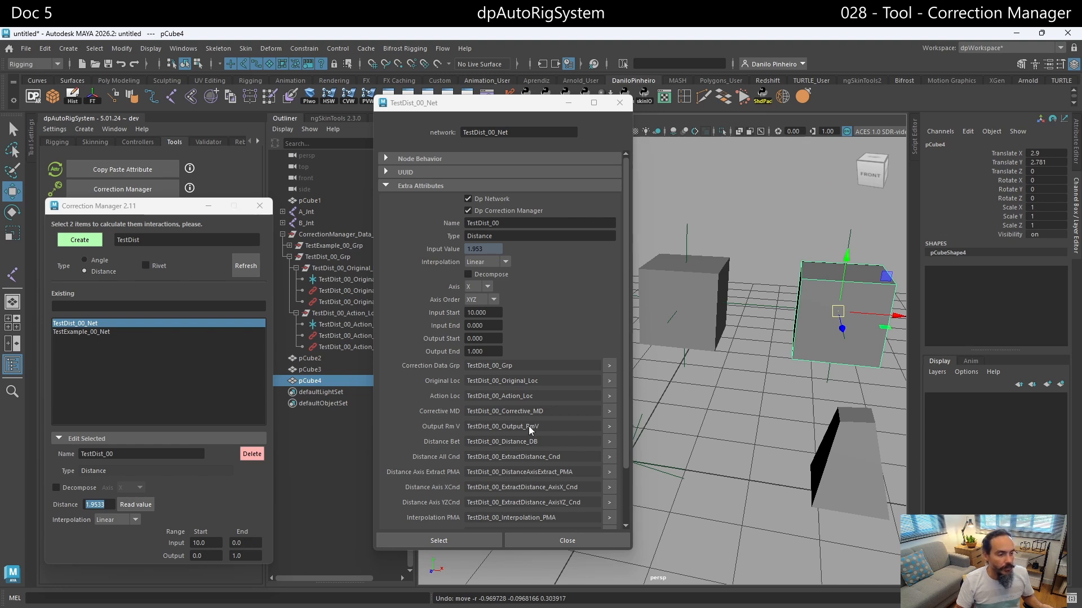
- Move pCube4 to about X 1.99 and set TestDist_00's Input End to 1
scroll(530, 430, down, 3)
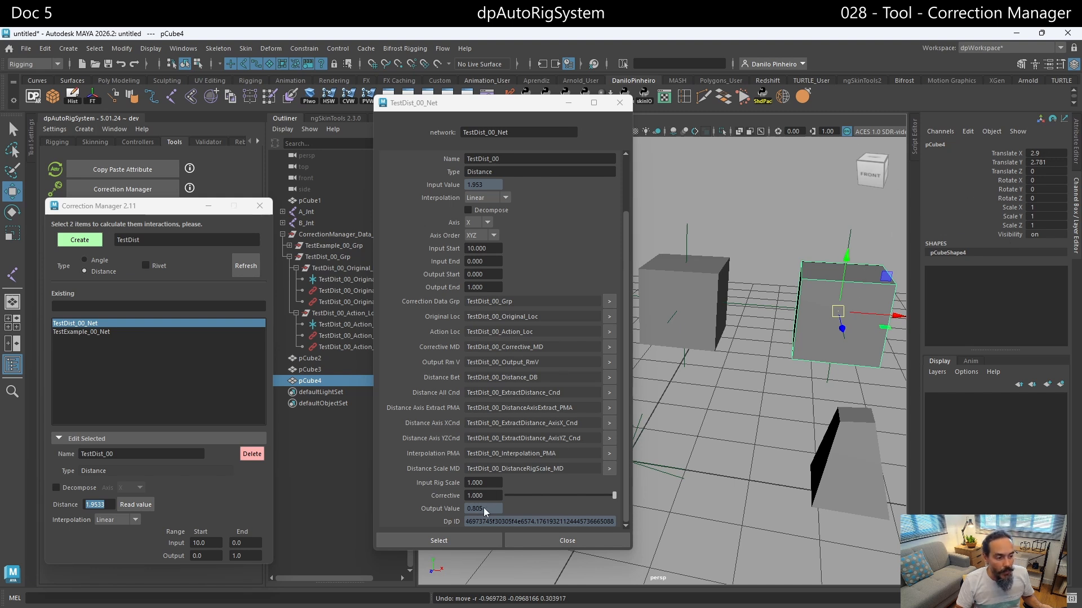
drag(840, 311, 764, 306)
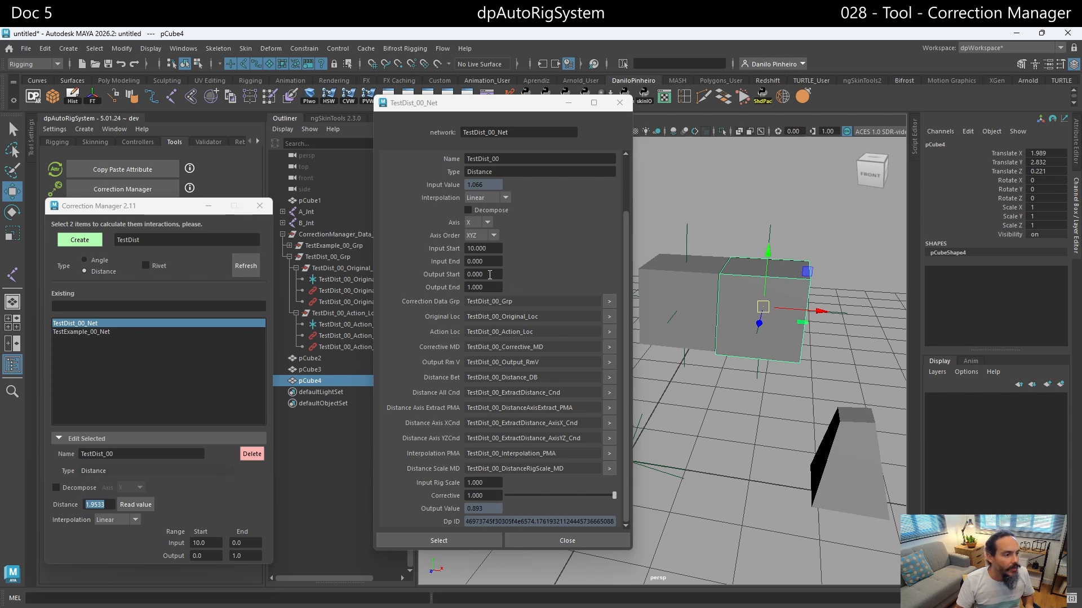
click(249, 542)
text(1)
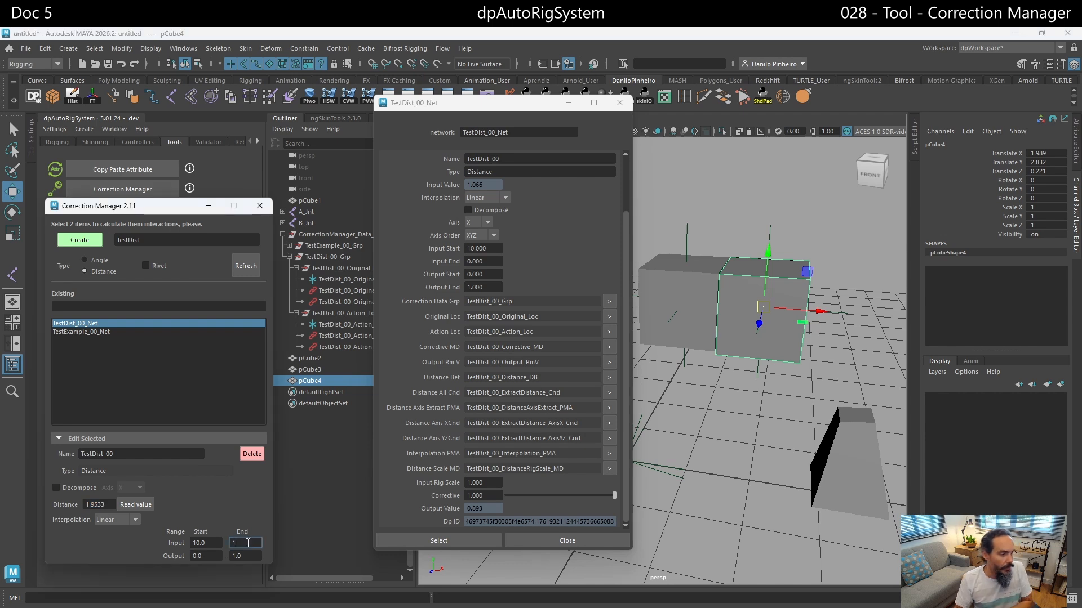
key(Return)
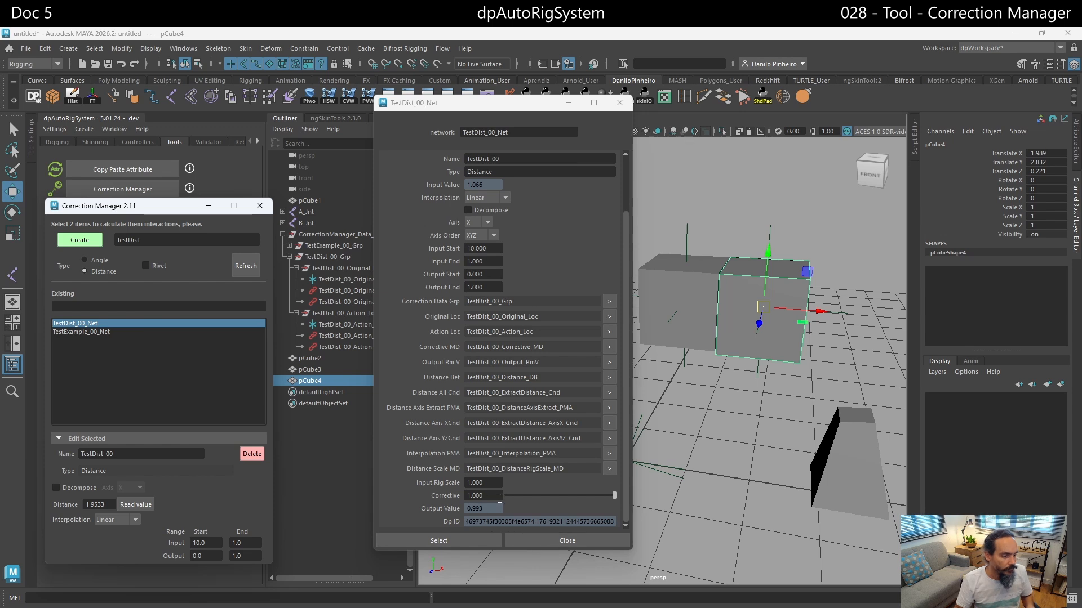
- Position pCube4 at about X 2.02, read the current distance, and use 1.0931 as TestDist_00's Input End
drag(766, 303, 806, 300)
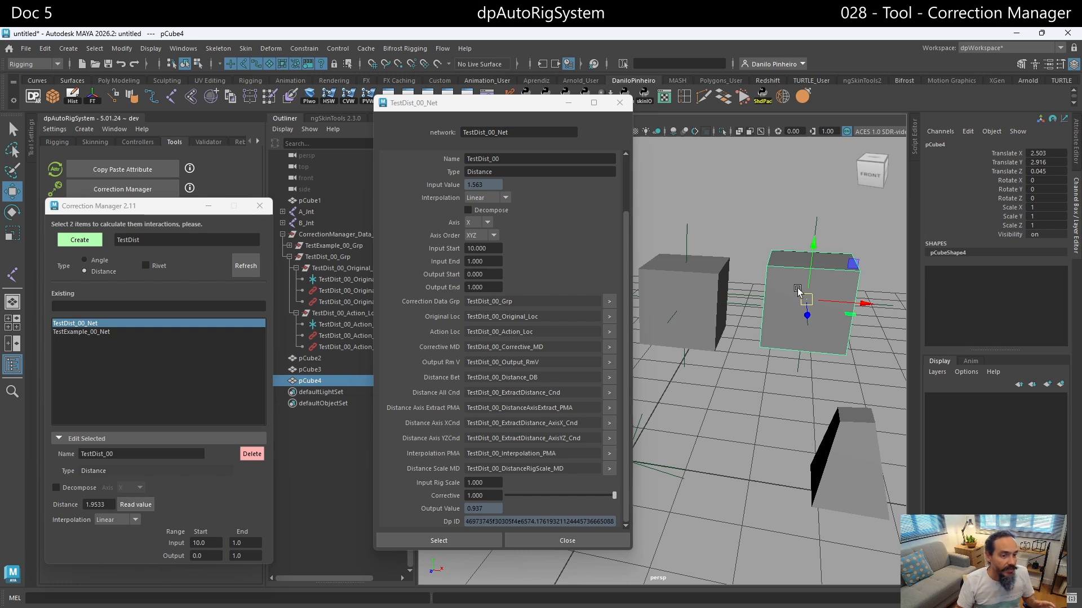
mouse_move(806, 299)
mouse_down()
mouse_move(718, 301)
mouse_move(800, 297)
mouse_up()
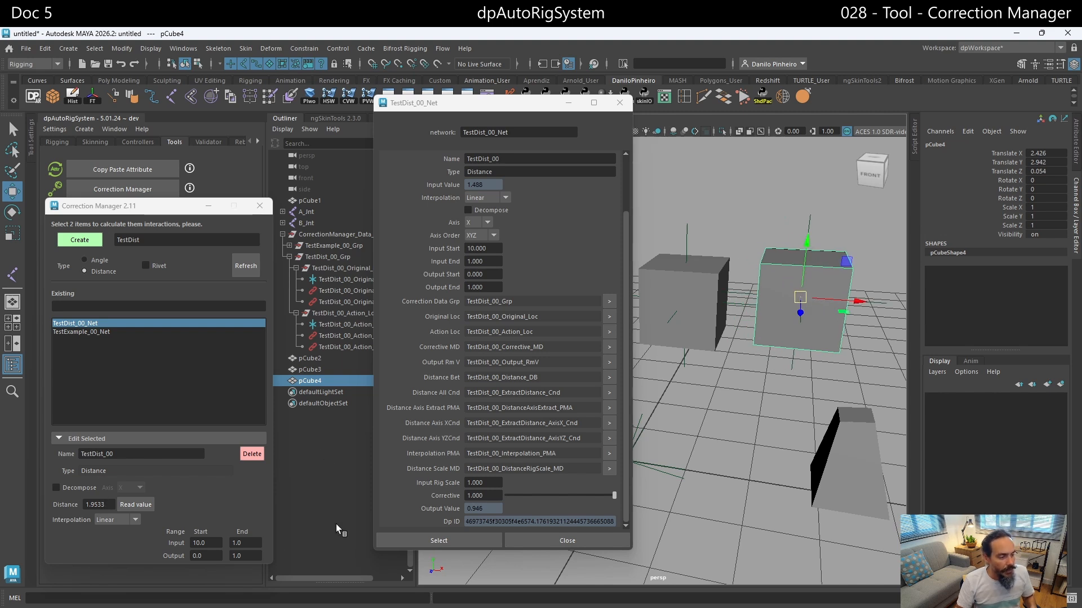
drag(800, 299, 768, 311)
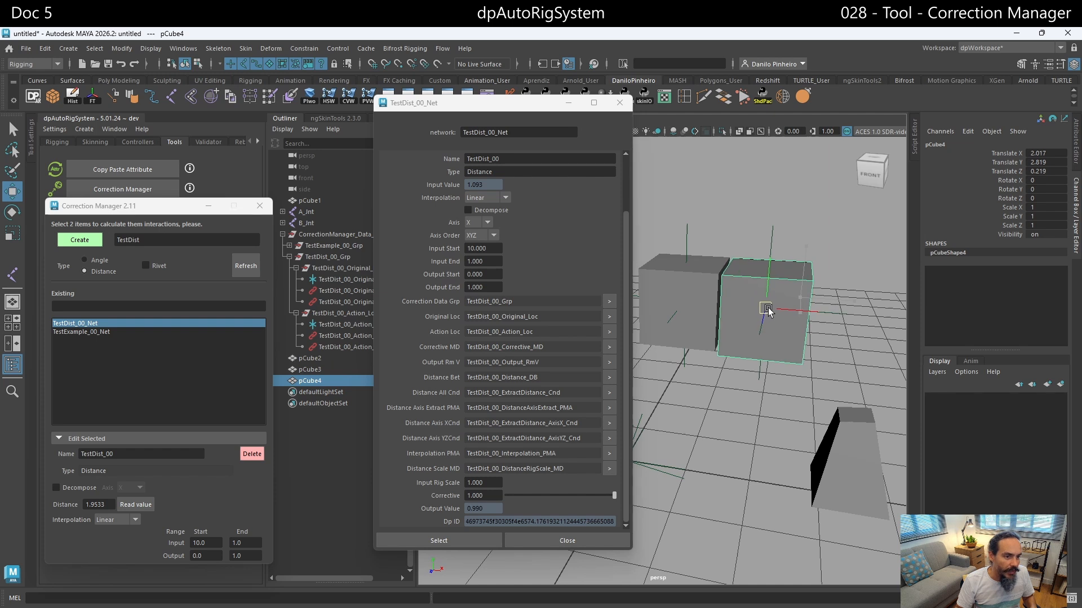
click(140, 505)
double_click(111, 505)
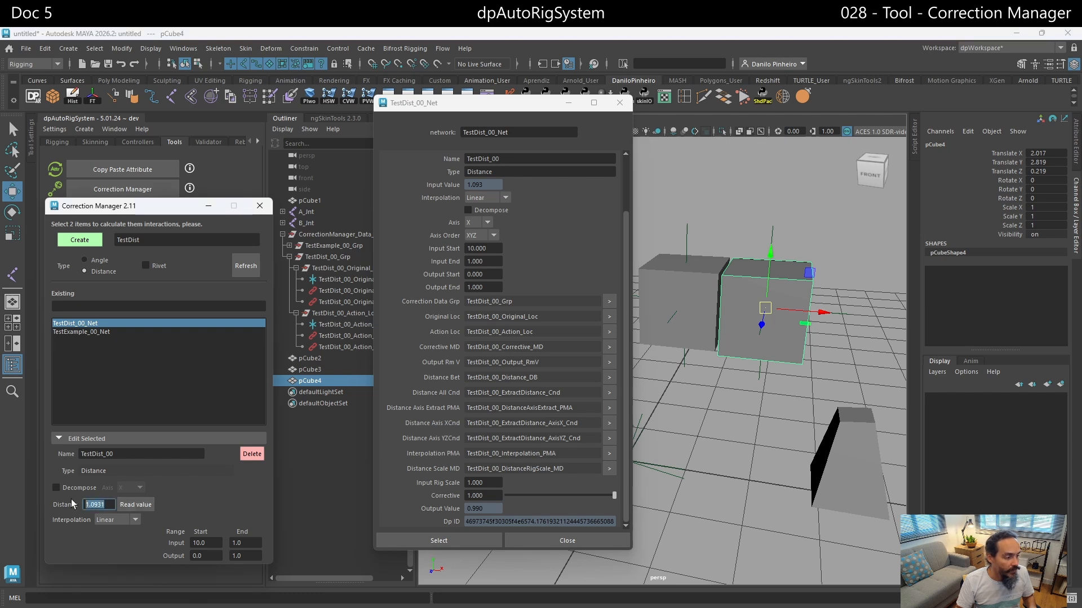
double_click(250, 543)
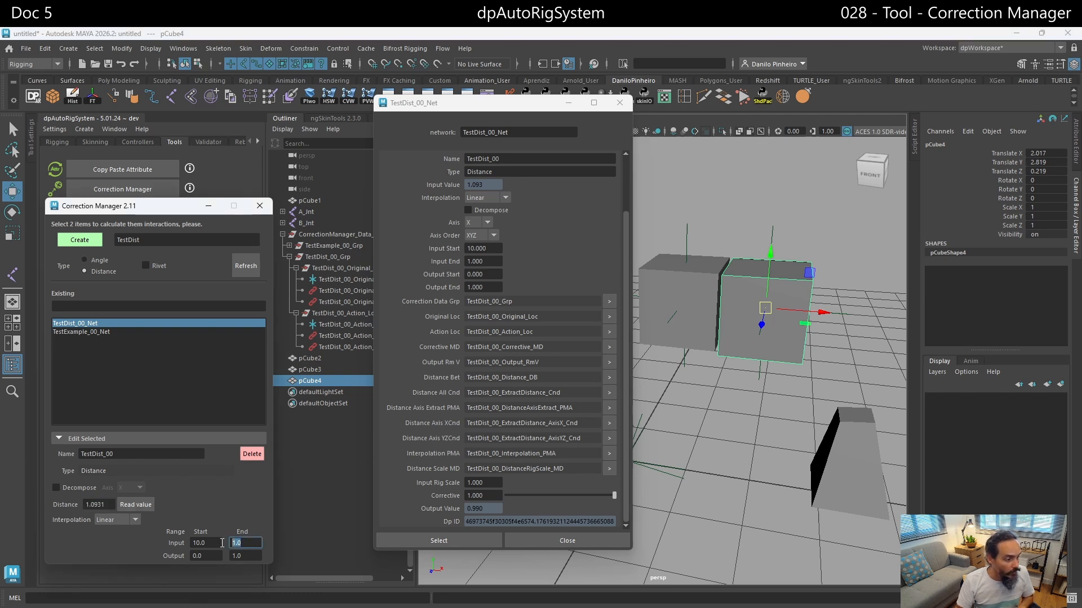
key(Return)
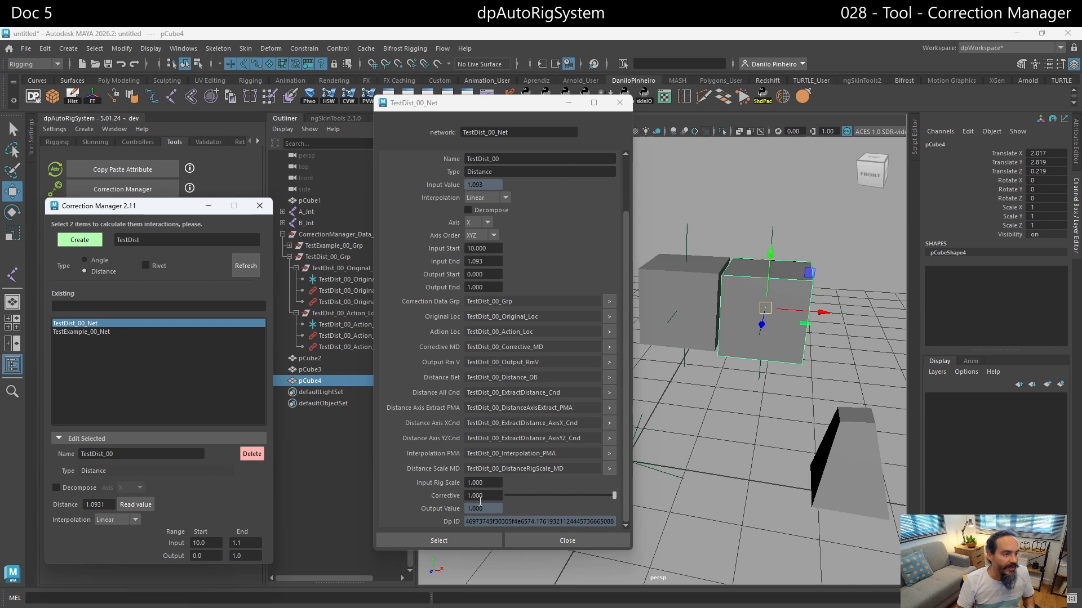
- Set TestDist_00's Input Start to 2.3555, the distance read with pCube4 at X 3.3, and test by moving pCube4 to about X 2.41
drag(764, 308, 874, 318)
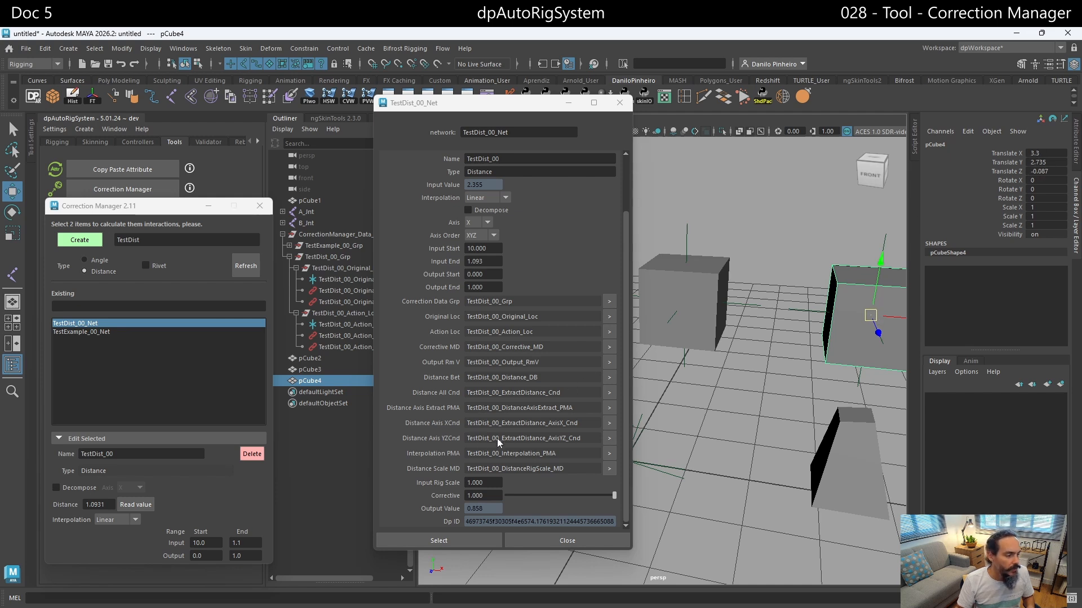
click(147, 506)
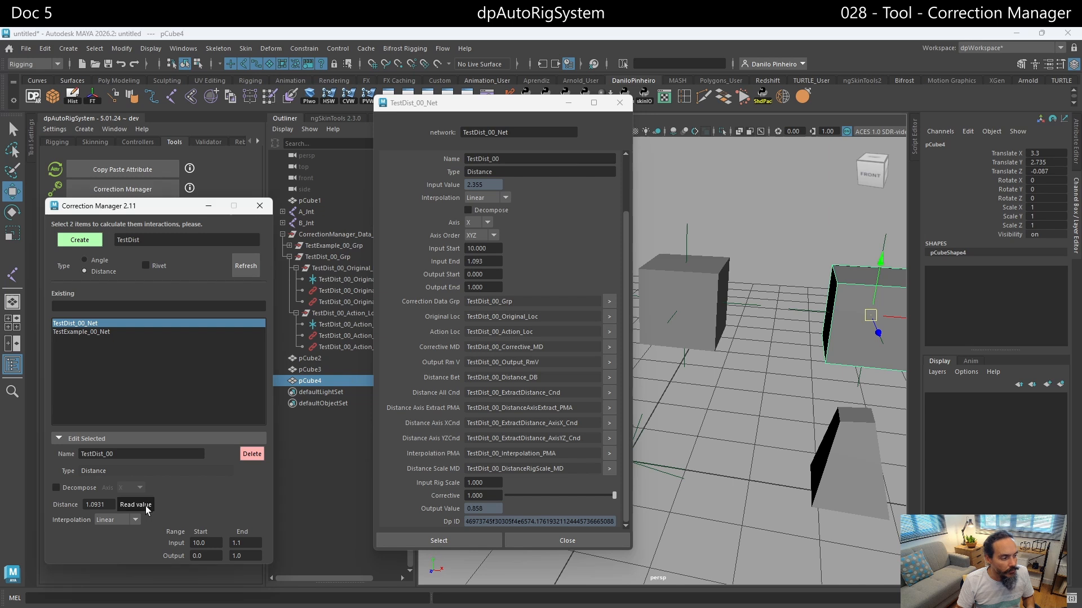
double_click(106, 504)
key(ctrl+c)
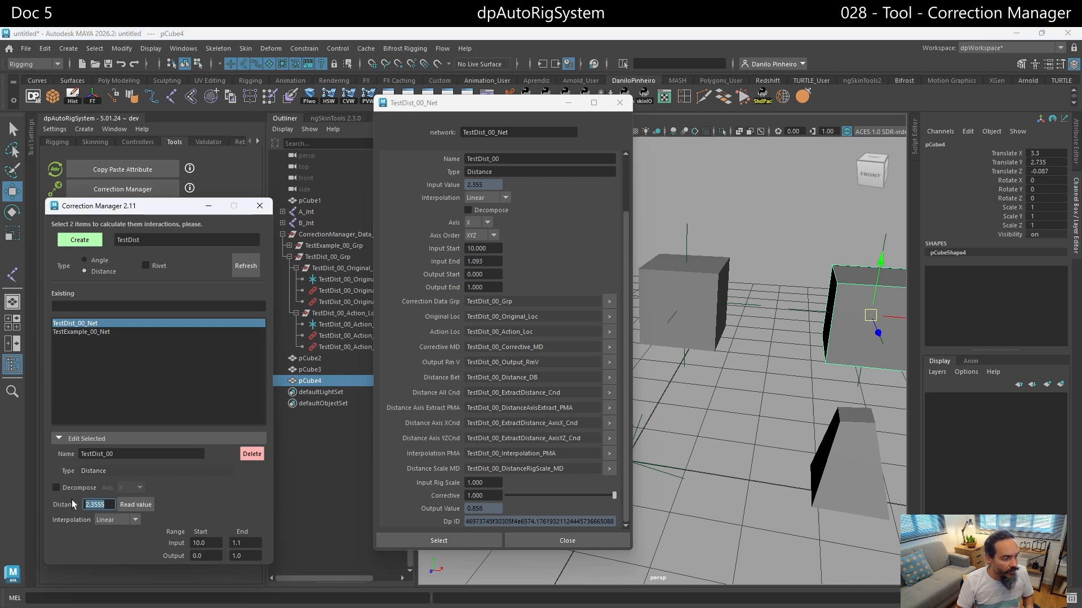
double_click(213, 543)
key(ctrl+v)
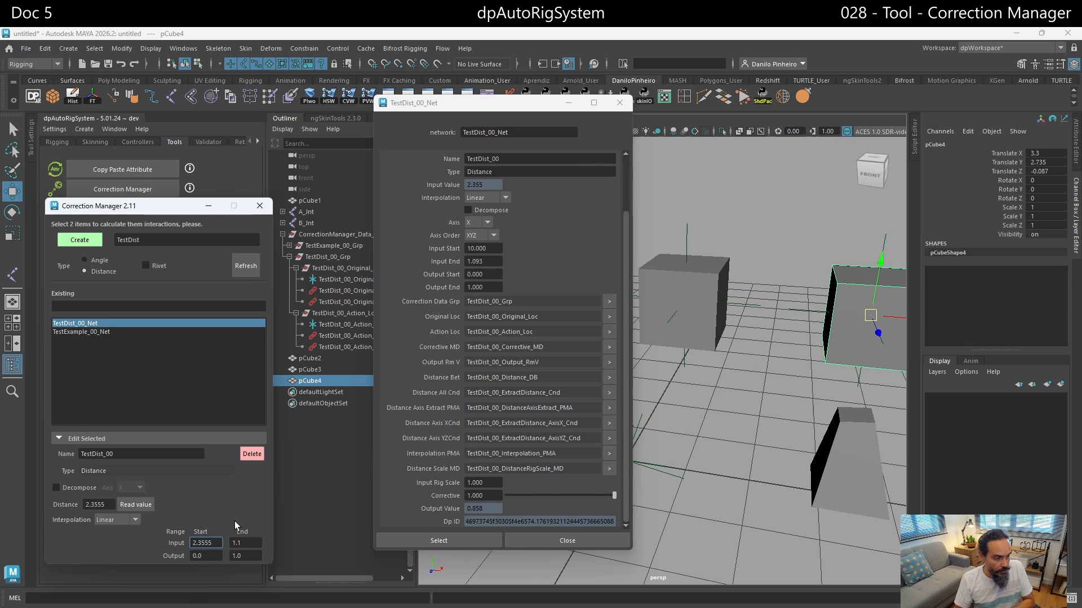
key(Return)
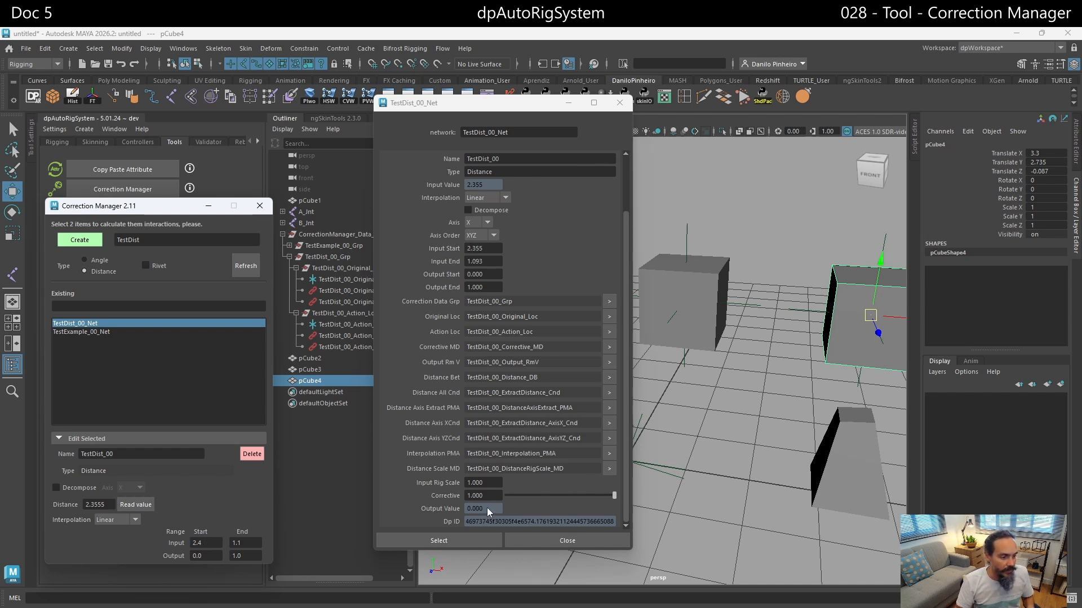
drag(871, 316, 800, 315)
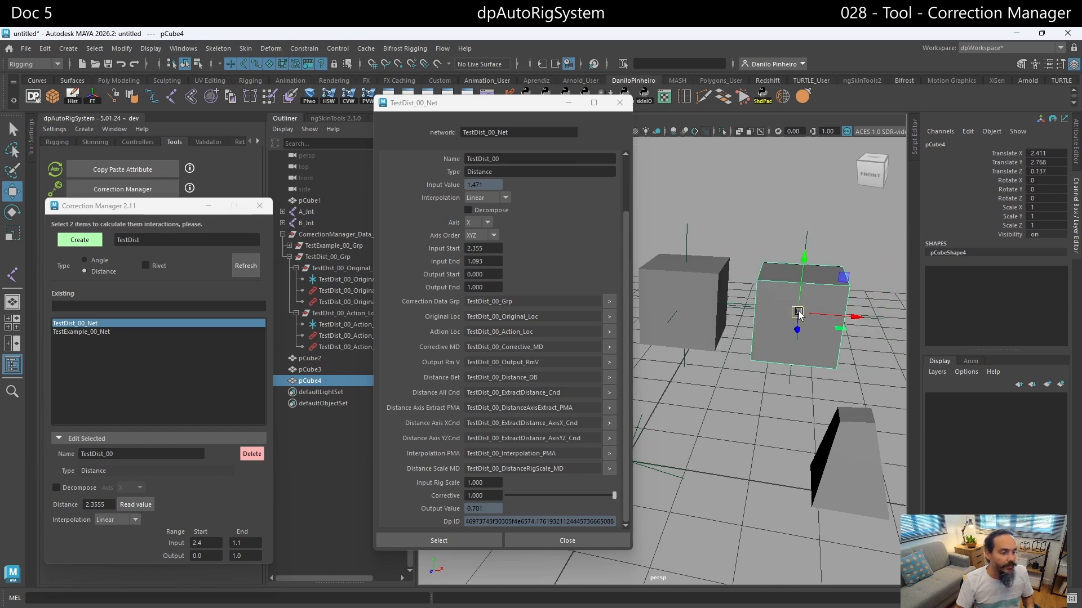
- Load TestDist_00_Net as the source in the Connection Editor and choose its outputValue attribute
click(464, 541)
drag(426, 102, 425, 112)
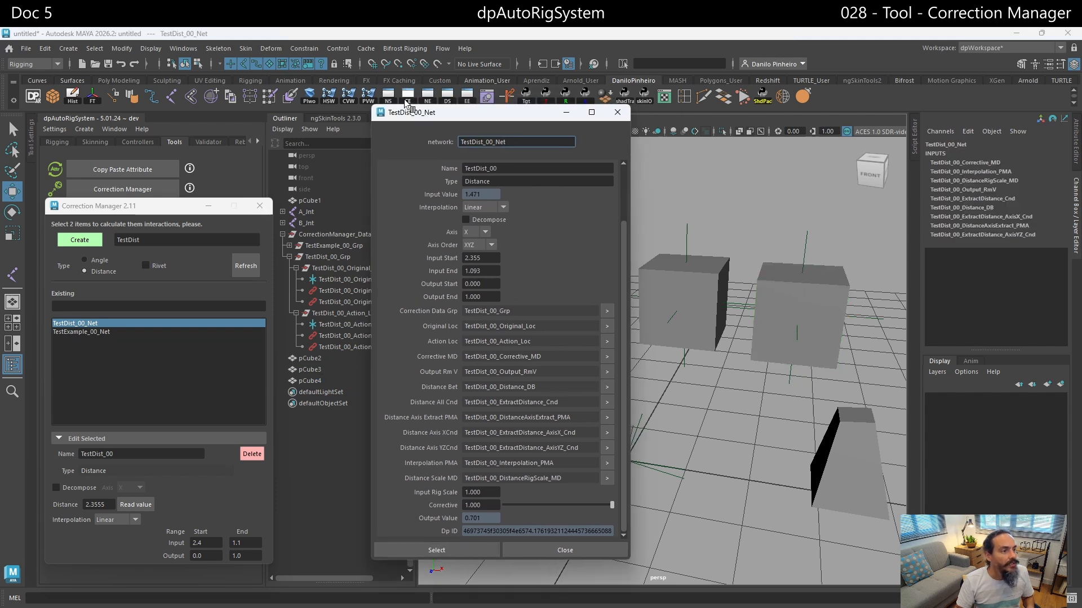
click(407, 98)
scroll(445, 422, down, 5)
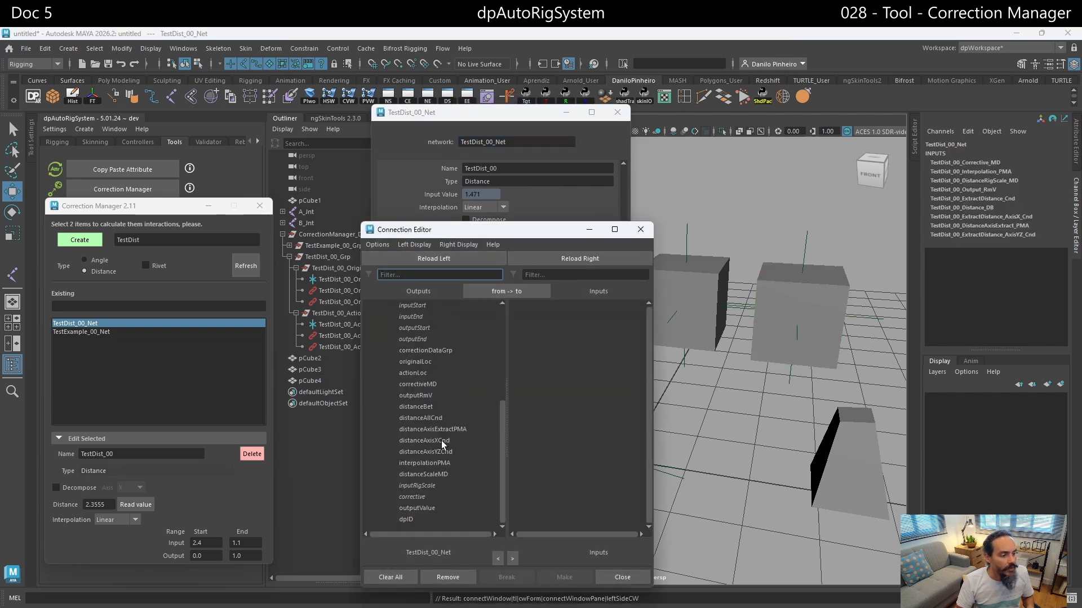
click(416, 508)
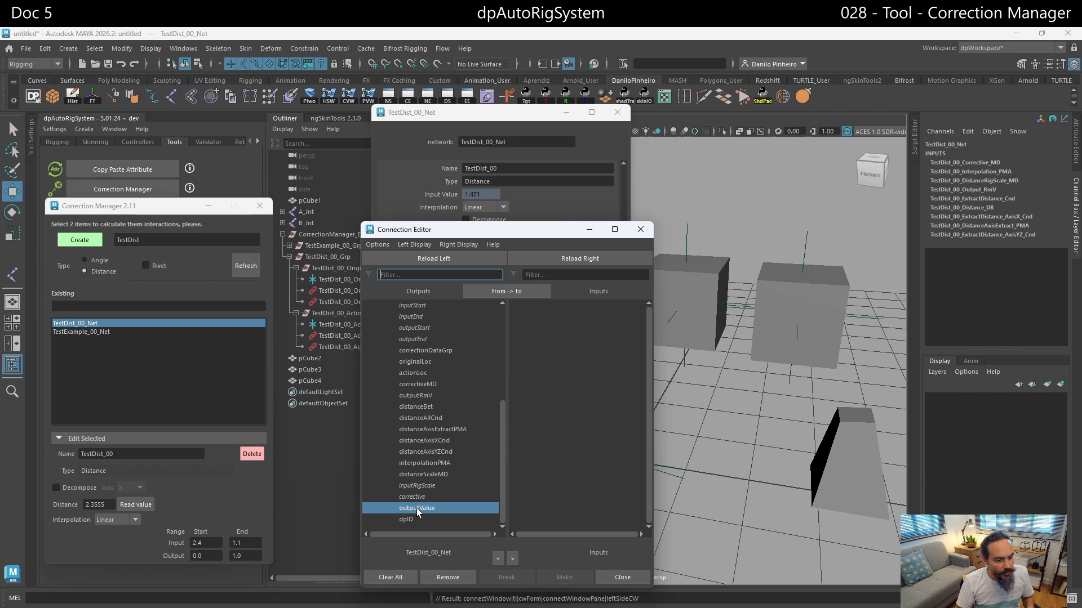
- Select pCube1's blendShape1 node and load it as the destination in the Connection Editor
click(848, 412)
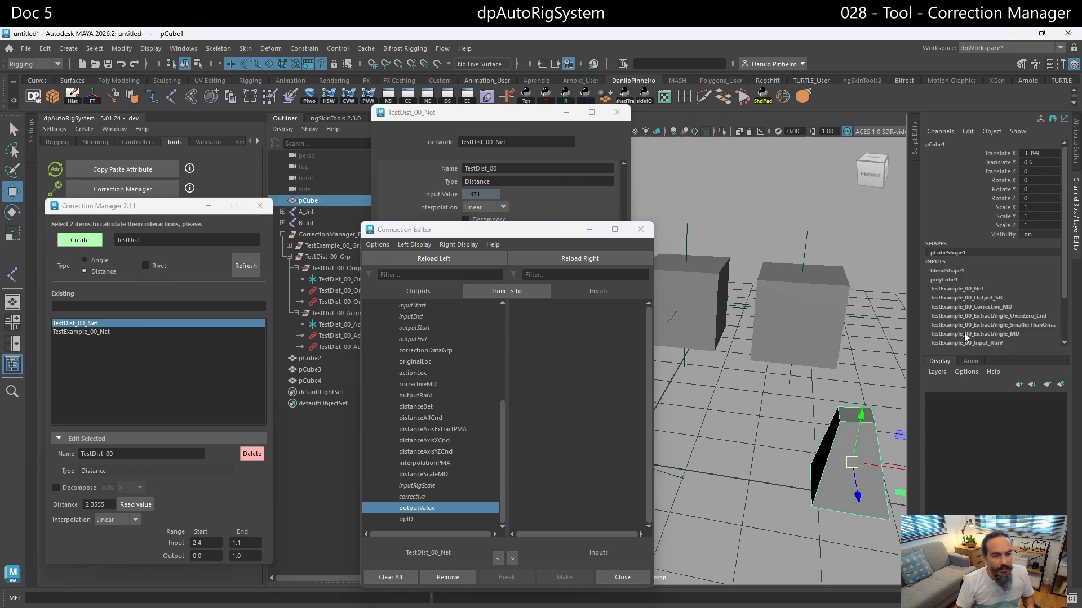
click(959, 271)
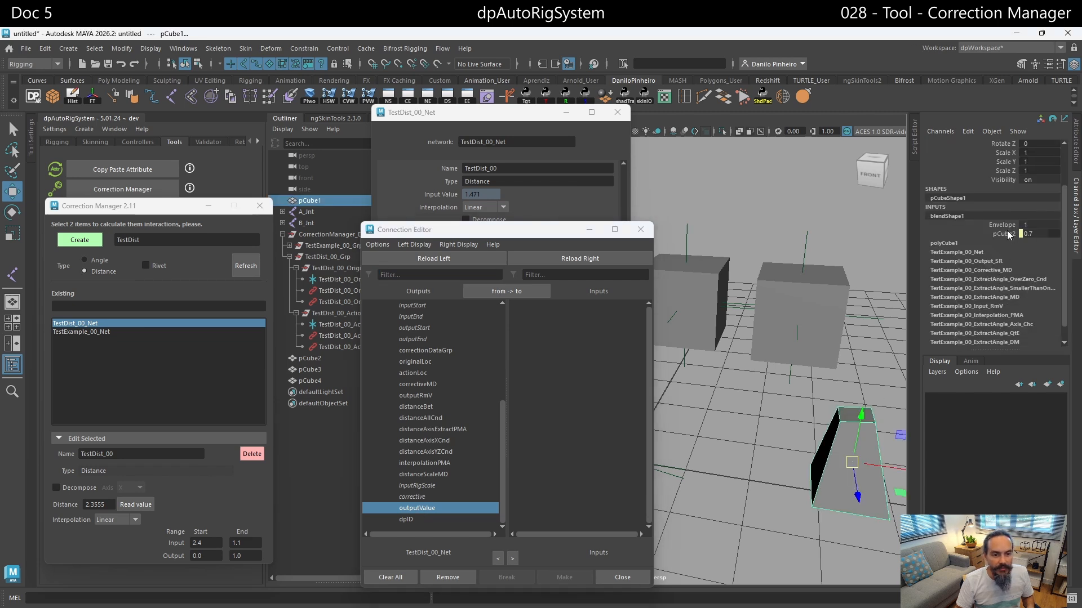
click(968, 131)
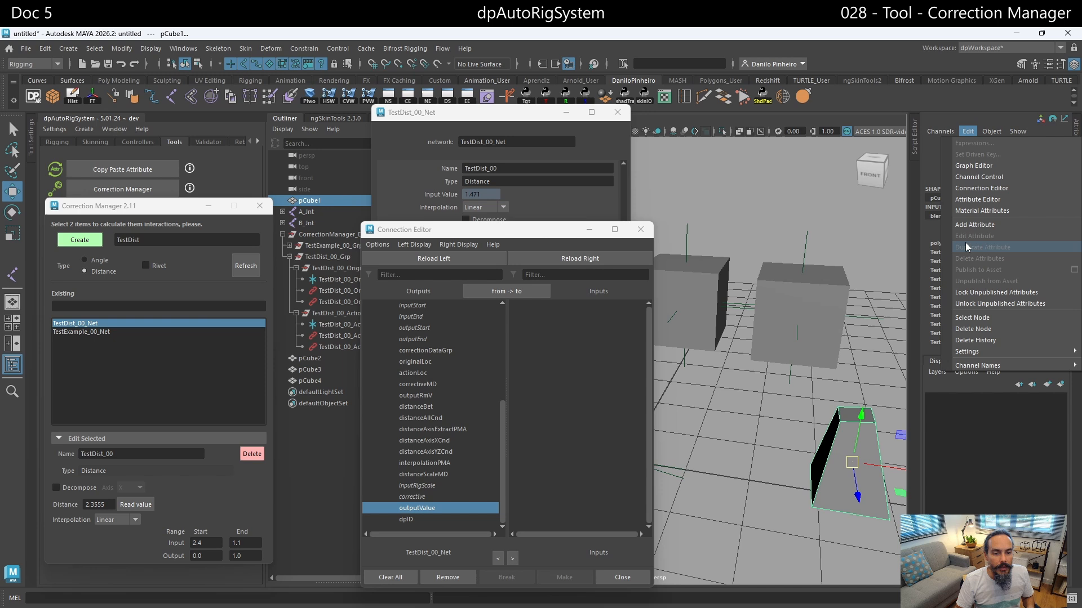
click(973, 319)
click(568, 259)
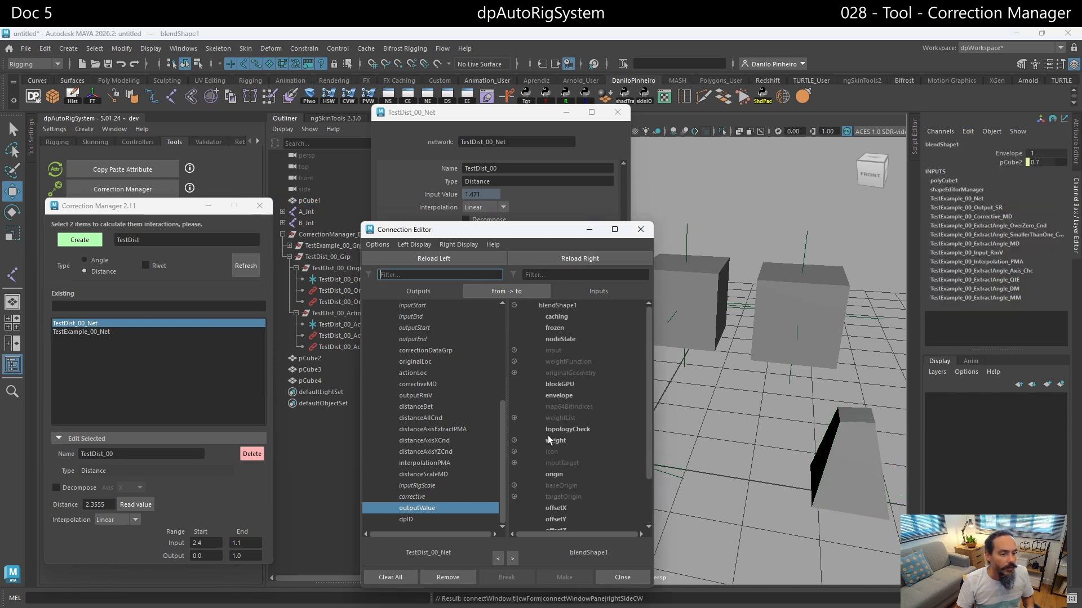
- Create a new polygon cube and place it above and behind the tapered cubes, at about X 4.29, Y 1.63, Z -1.89
click(793, 408)
alt+middle_drag(791, 408, 667, 392)
scroll(786, 400, down, 2)
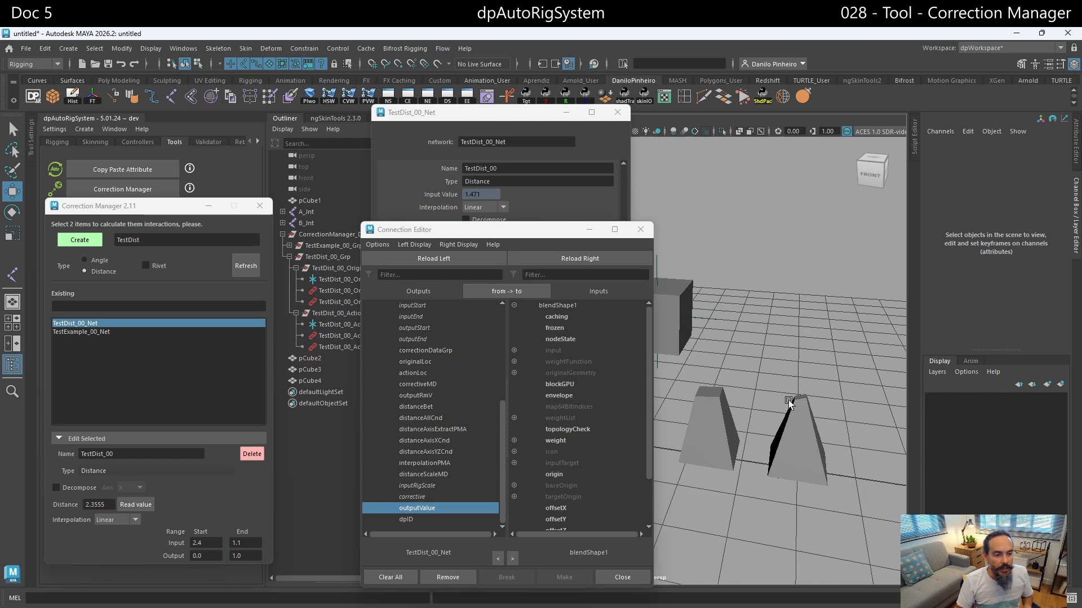
click(789, 401)
alt+middle_drag(772, 383, 784, 370)
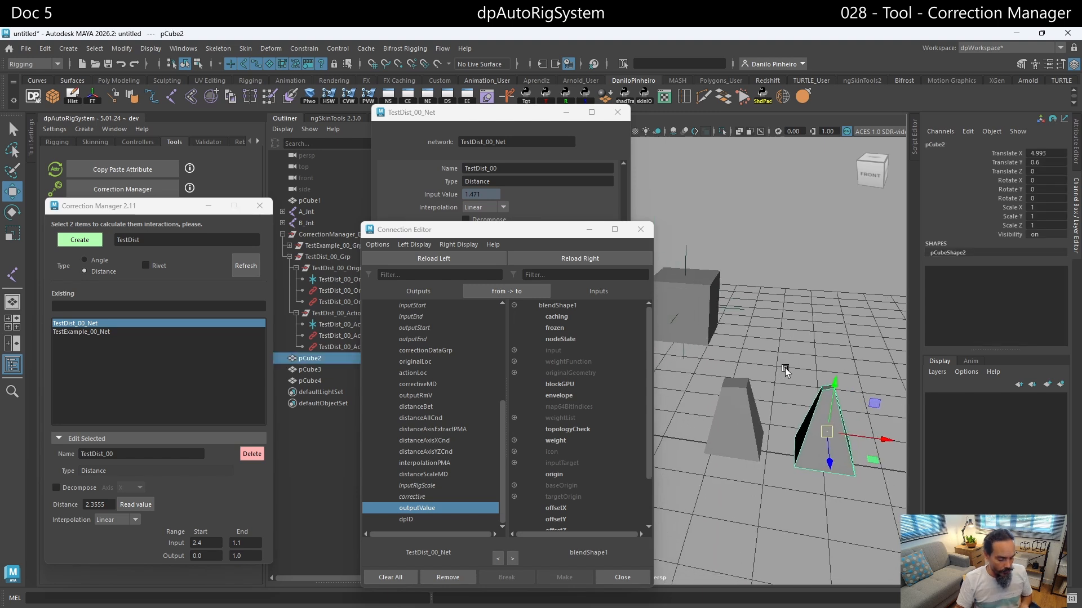
click(52, 96)
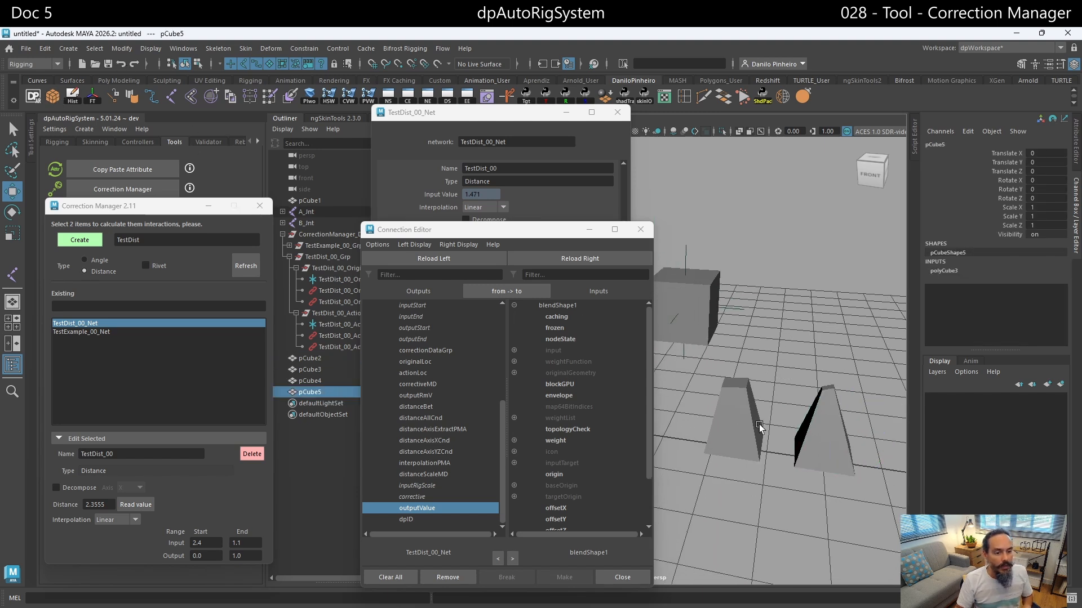
middle_drag(726, 370, 952, 284)
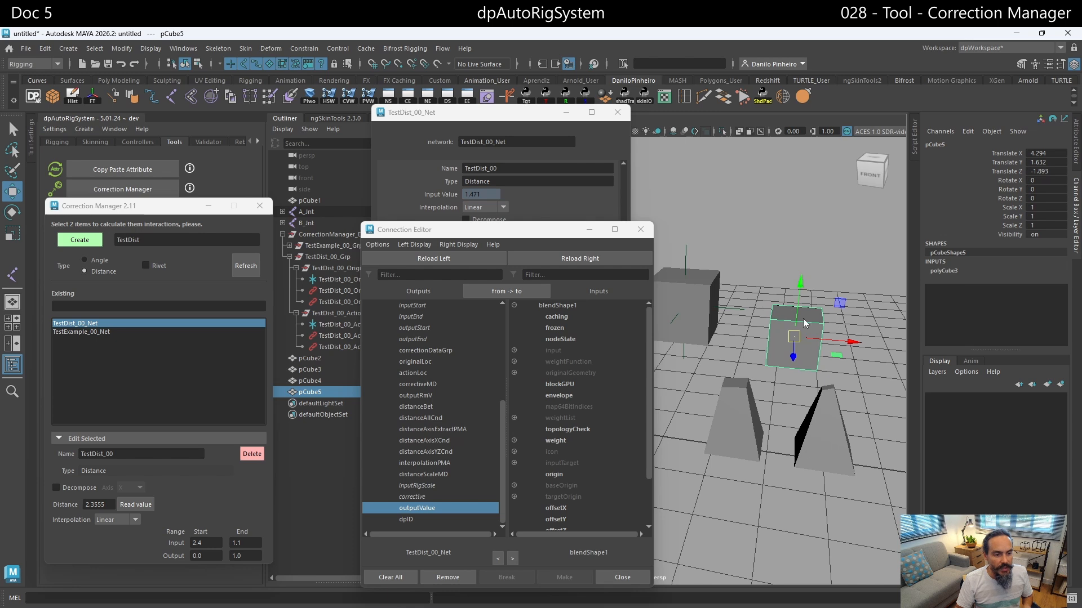
- Reshape pCube5 into an inverted taper by raising its top vertices and scaling its bottom vertices inward, and return to object mode
right_drag(803, 319, 786, 311)
drag(762, 290, 833, 333)
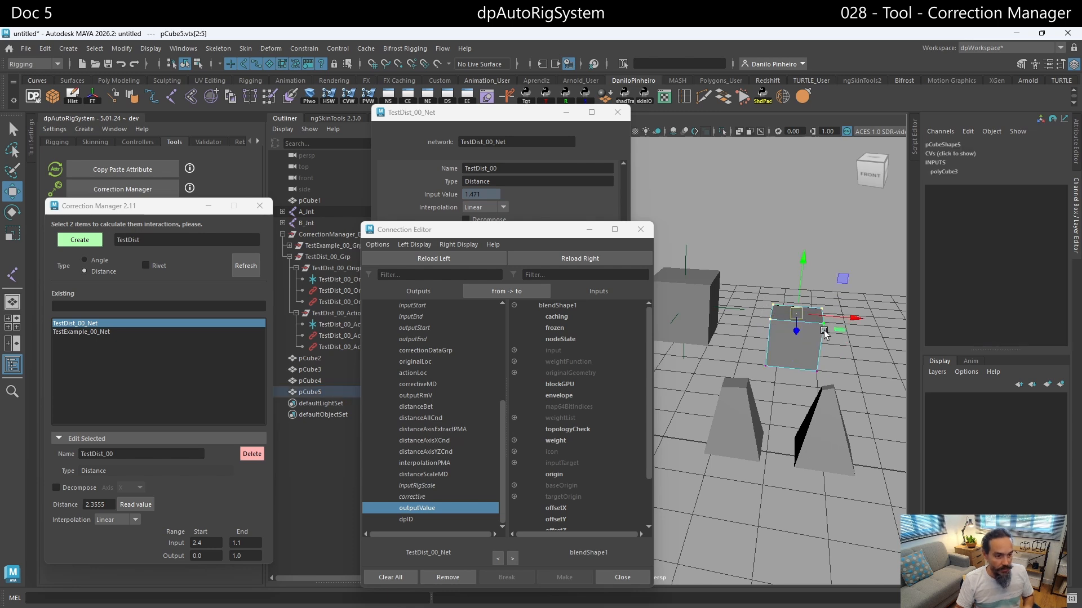
drag(799, 261, 808, 212)
drag(740, 326, 848, 391)
key(r)
mouse_move(790, 360)
mouse_down()
mouse_move(755, 356)
mouse_move(771, 353)
mouse_up()
key(F8)
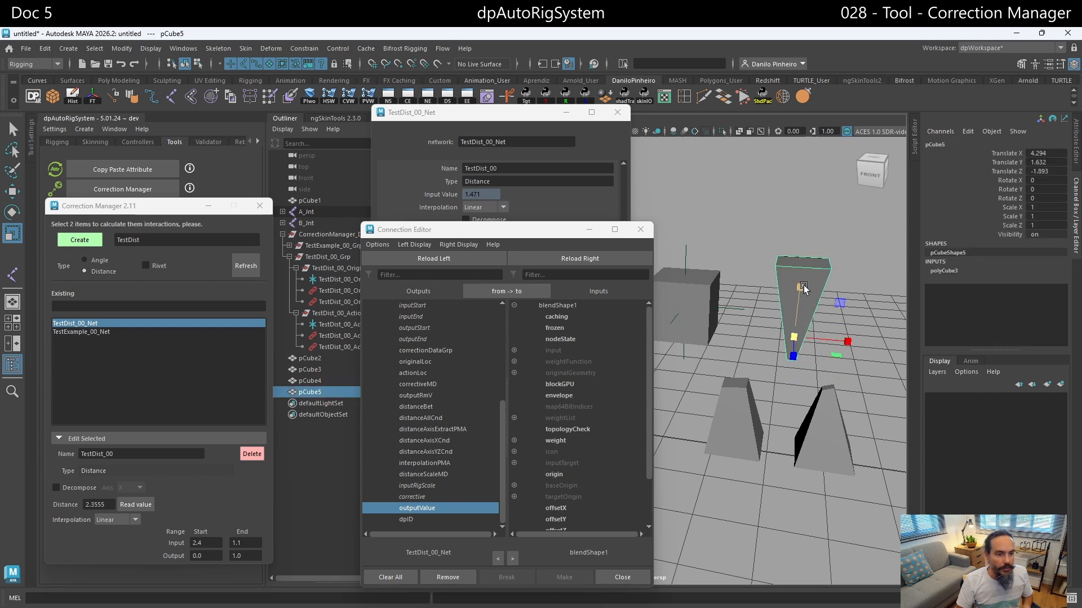
- Add pCube5 as a new target to pCube1's existing blend shape
click(747, 429)
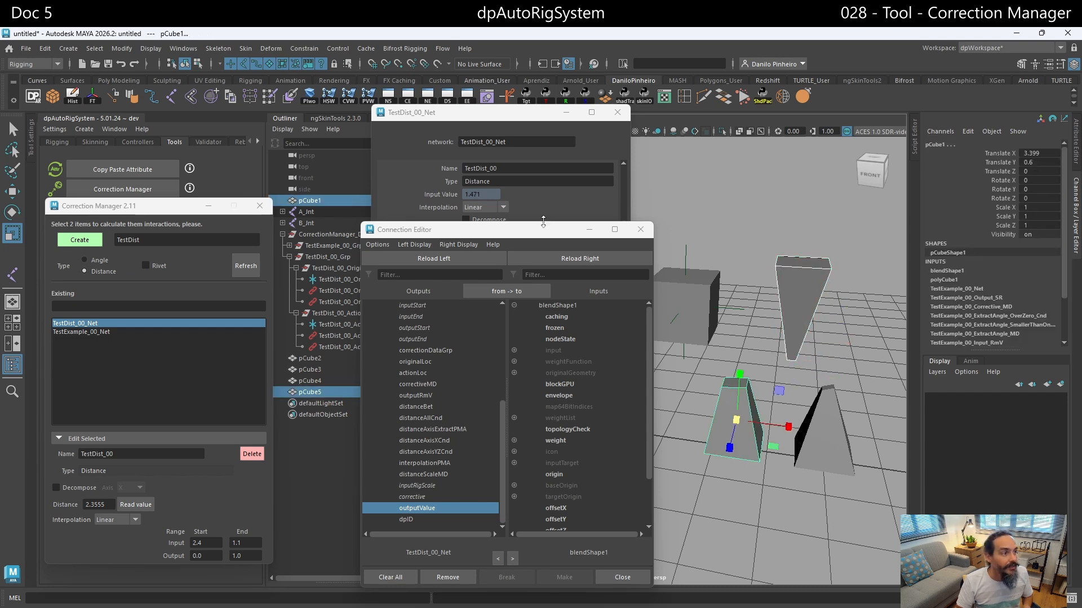
click(271, 48)
mouse_move(319, 355)
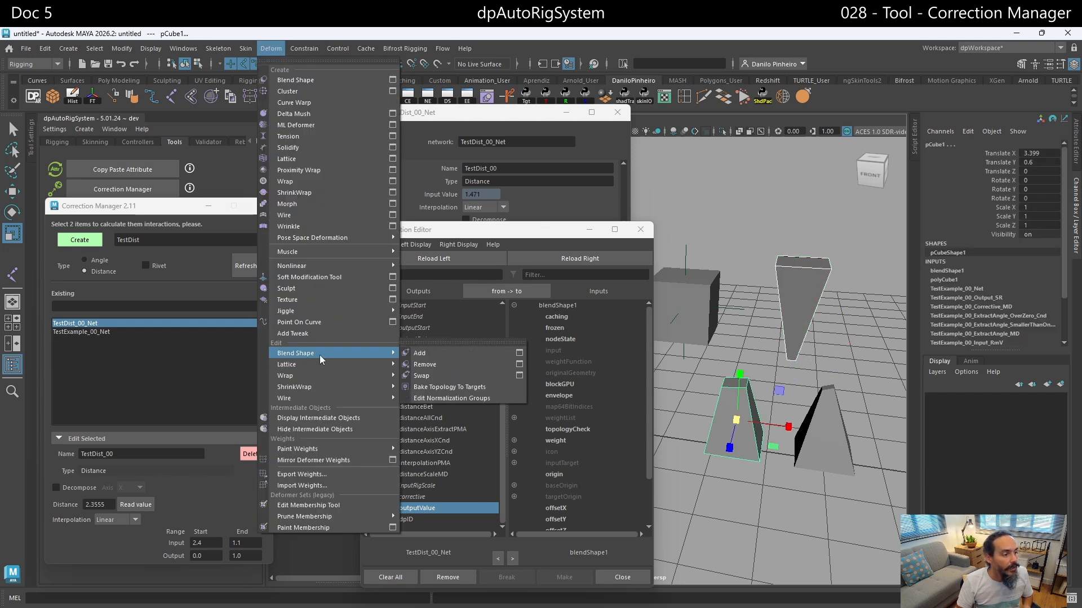
click(458, 353)
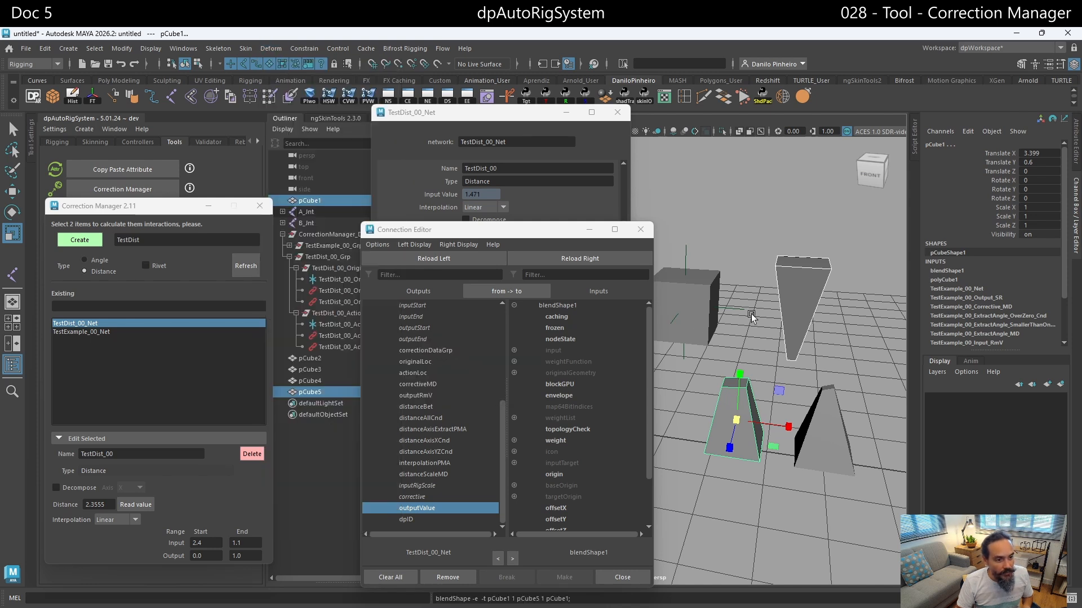
- Connect TestDist_00_Net's outputValue to blendShape1's pCube5 weight and close the Connection Editor
click(676, 360)
click(514, 441)
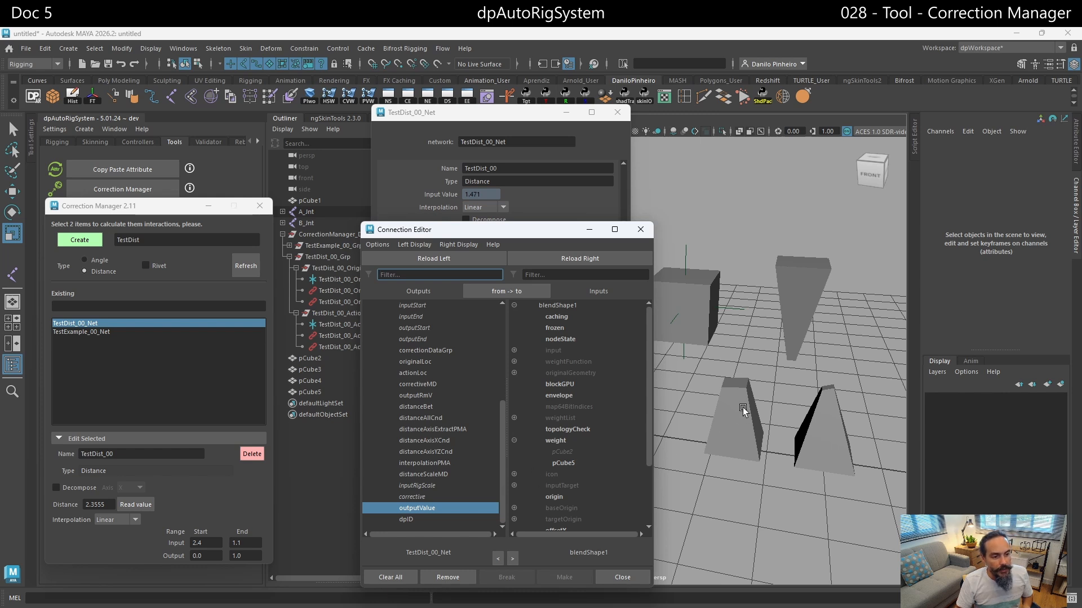
click(566, 463)
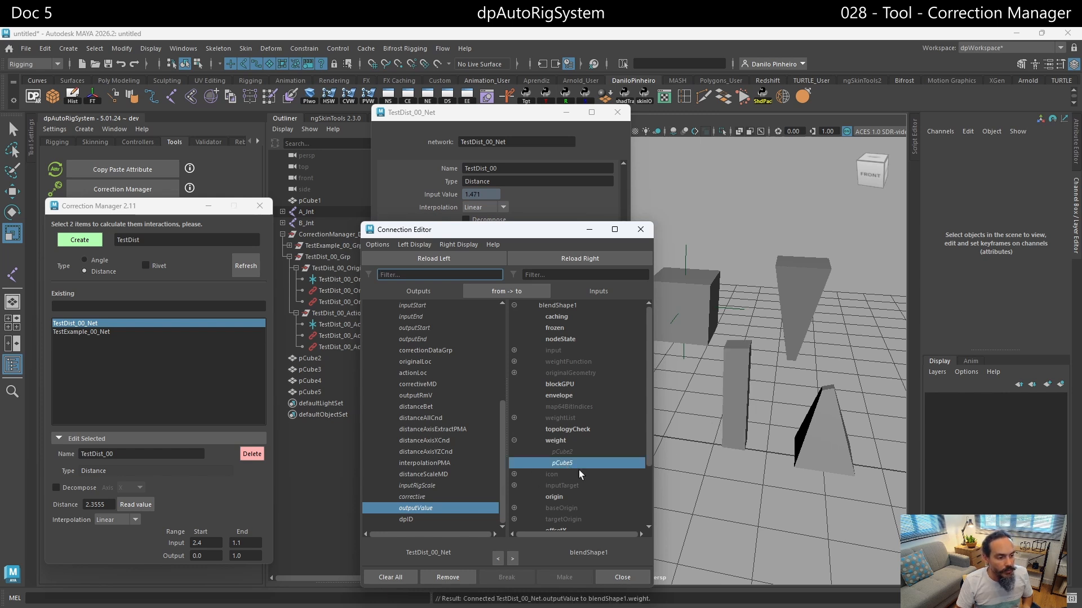
click(640, 229)
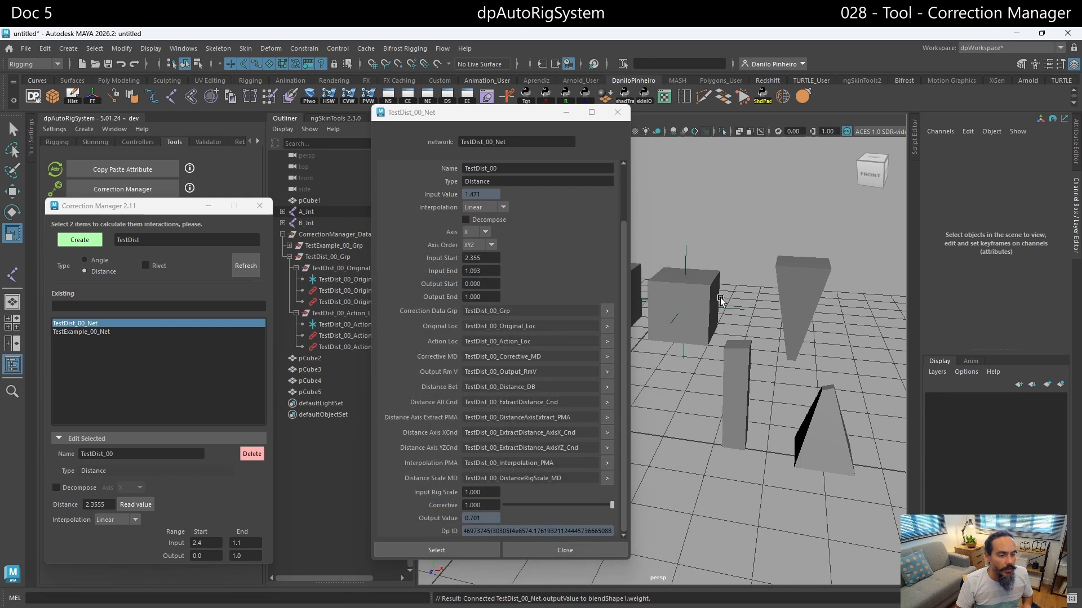
- Test the distance correction by moving pCube4 to about X 2.95, Y 2.73, Z -0.03
alt+middle_drag(718, 296, 789, 287)
scroll(756, 286, down, 3)
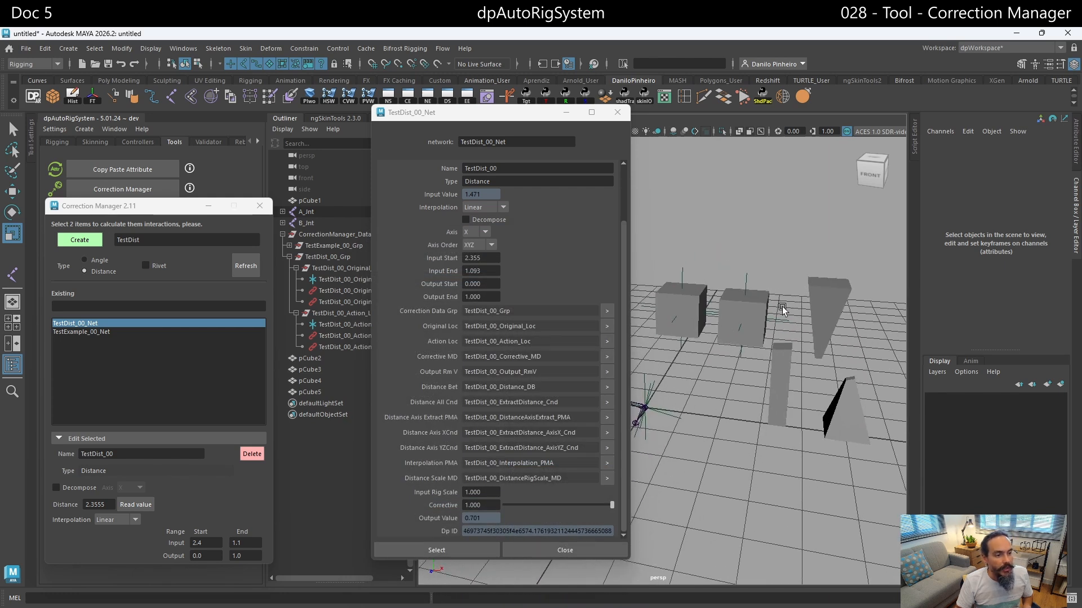
alt+drag(780, 308, 773, 317)
alt+middle_drag(773, 318, 797, 315)
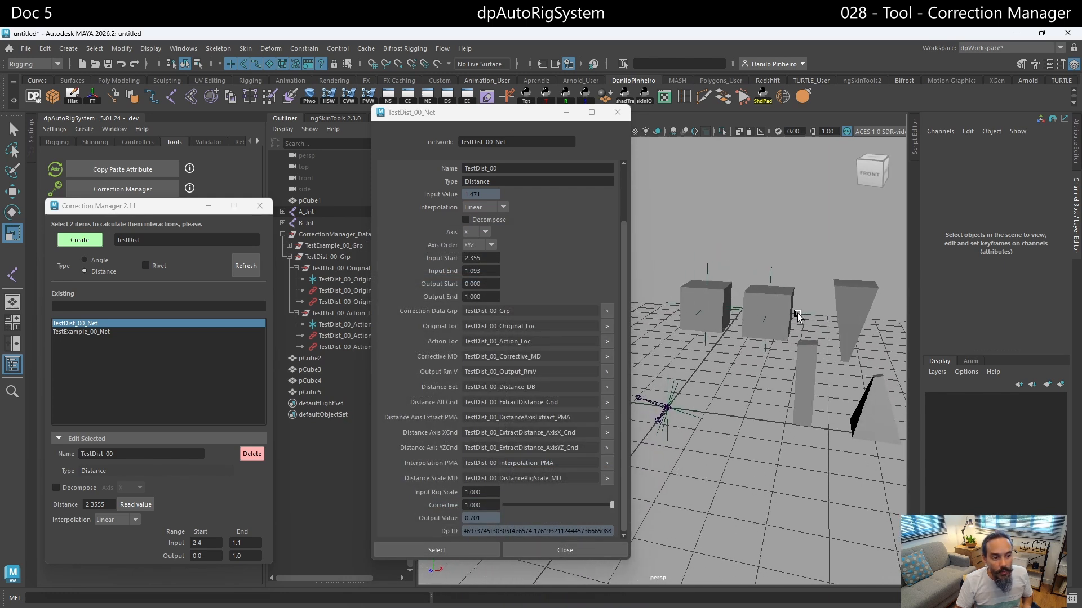
click(762, 318)
key(w)
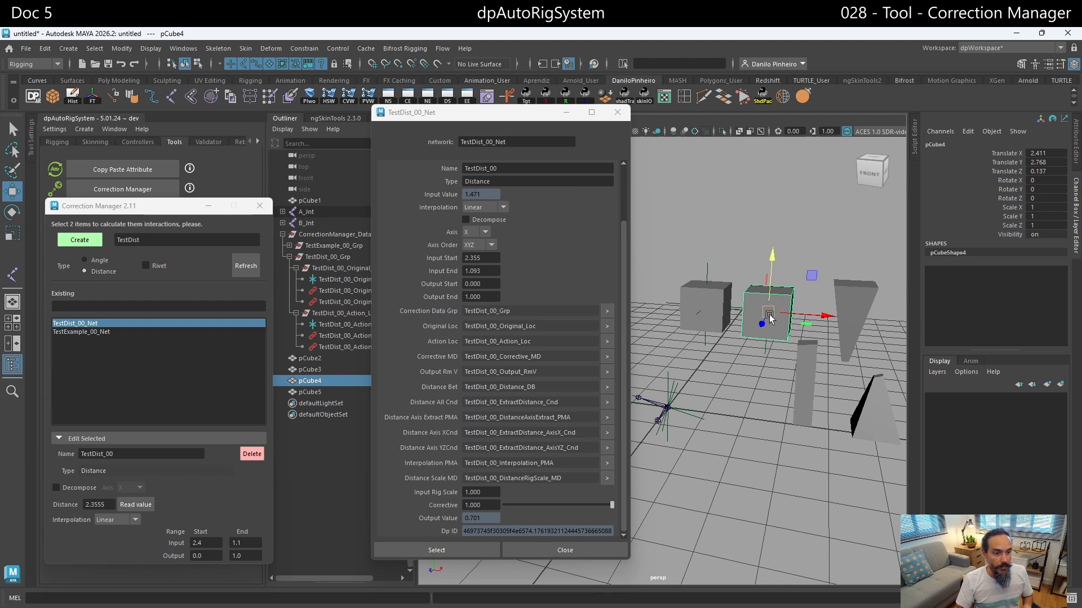
mouse_move(782, 304)
mouse_down()
mouse_move(831, 314)
mouse_move(741, 314)
mouse_move(843, 316)
mouse_move(729, 311)
mouse_move(792, 311)
mouse_up()
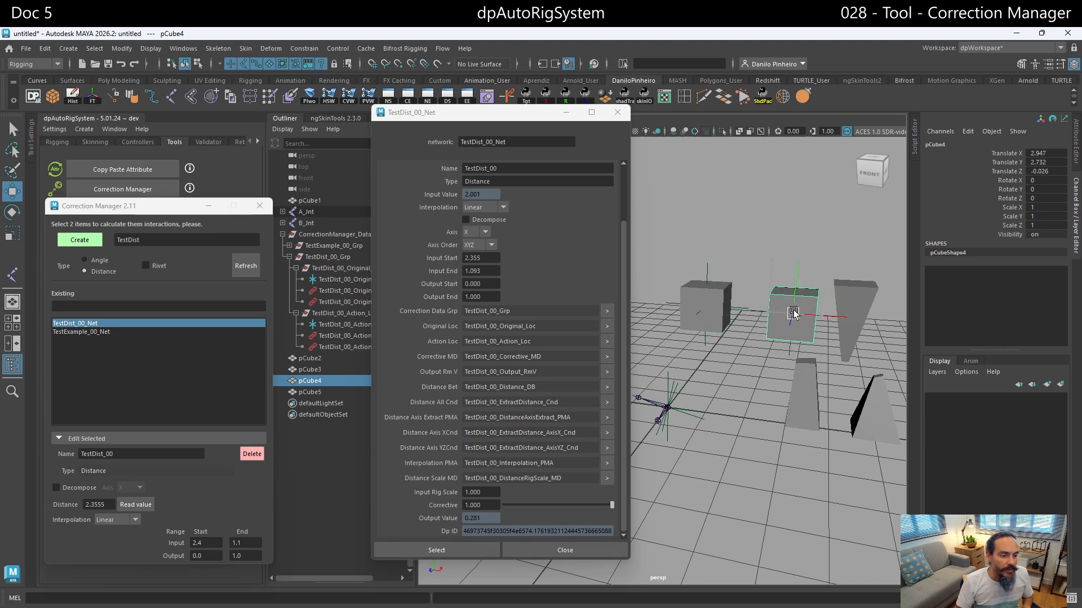
- Test the angle correction by rotating joint A_Jnt to about X -60.8, Y -23.6, Z -5.7
click(669, 401)
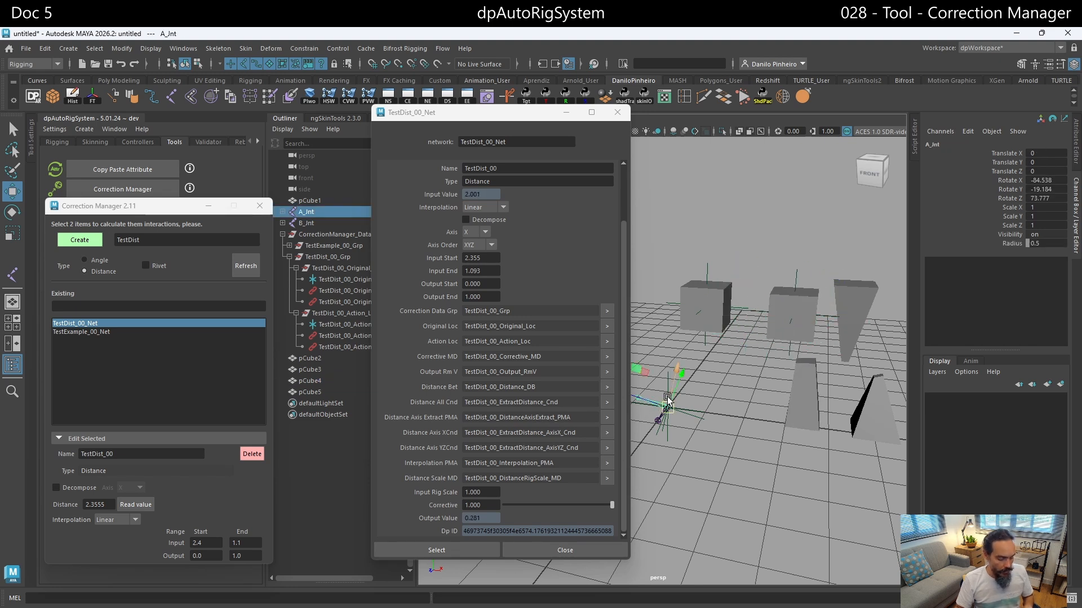
key(e)
drag(657, 410, 678, 433)
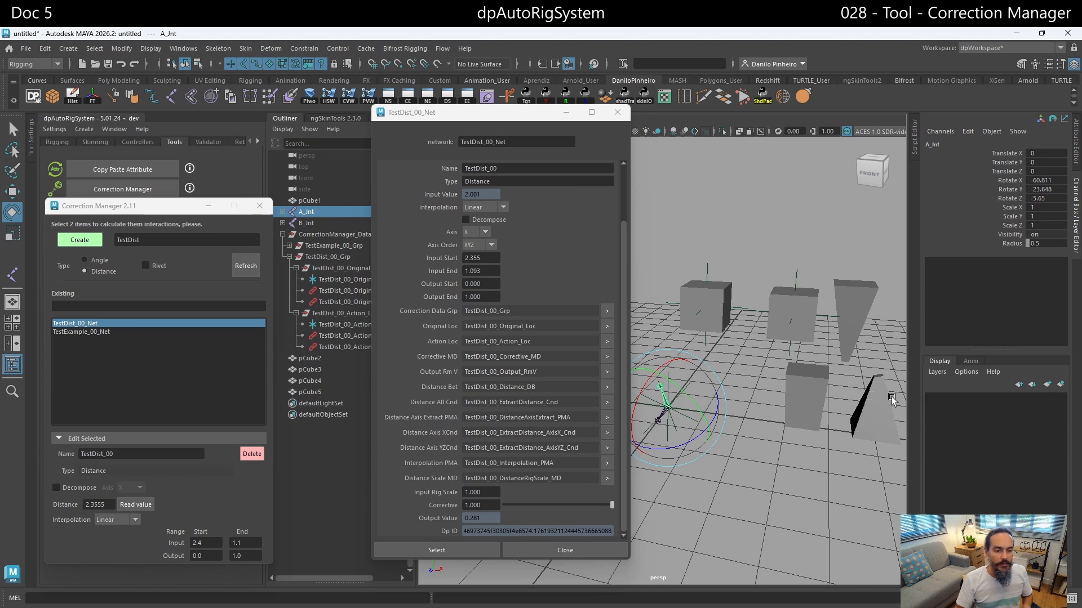
- Move pCube4 closer to pCube3, and move pCube3 to about X 1.5, Y 2.39, Z -0.04
click(807, 310)
key(w)
drag(795, 311, 779, 318)
click(719, 296)
drag(707, 305, 726, 322)
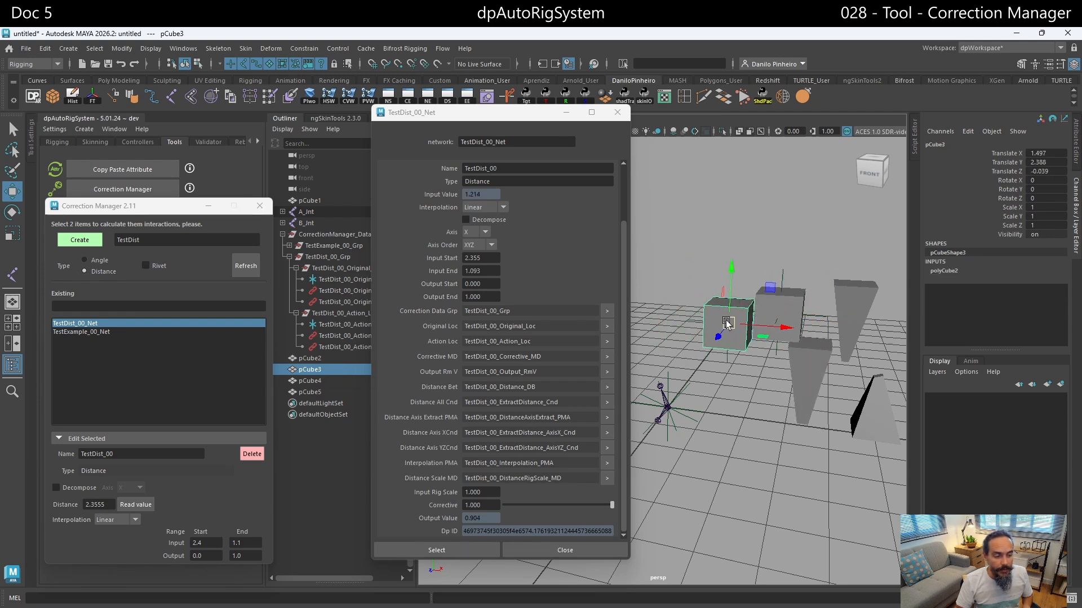
- Rotate joint B_Jnt to about X -14.9, Y -38.9, Z -3.4 to test the angle correction
click(667, 418)
click(671, 414)
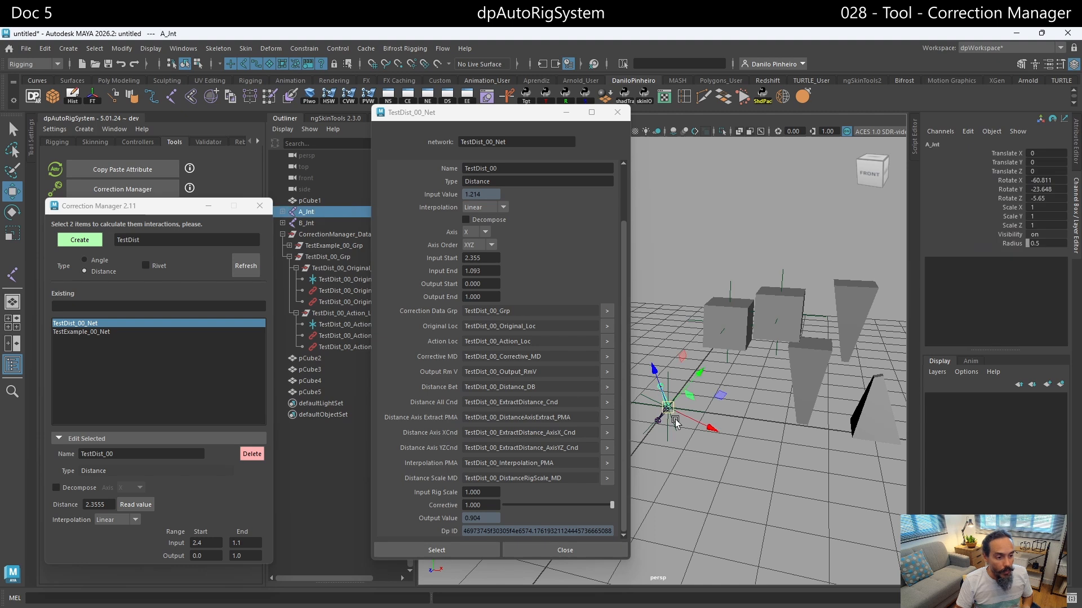
click(740, 397)
click(665, 413)
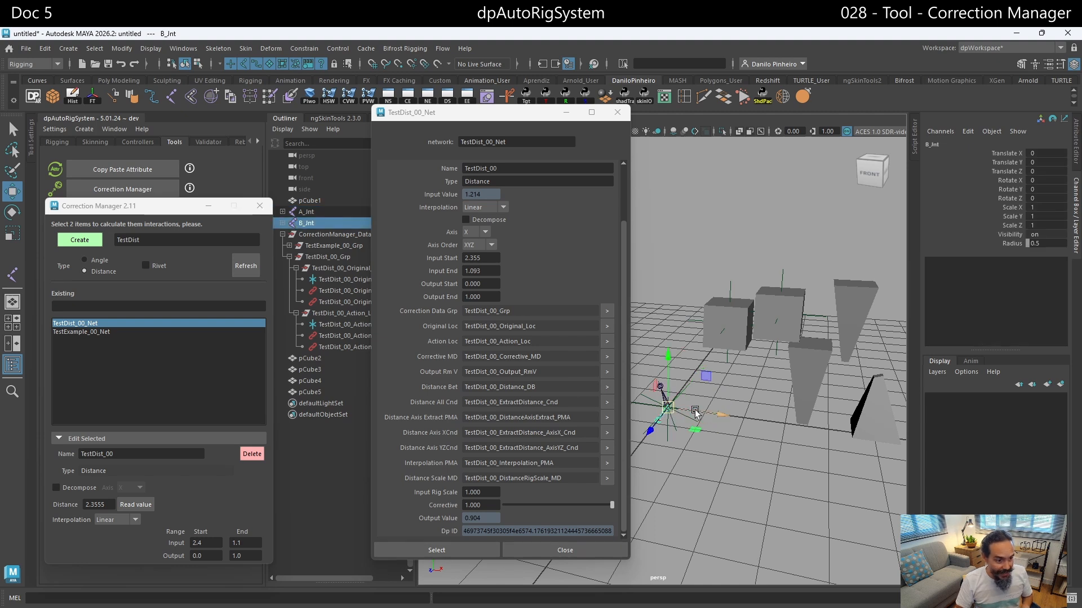
key(e)
drag(667, 381, 644, 390)
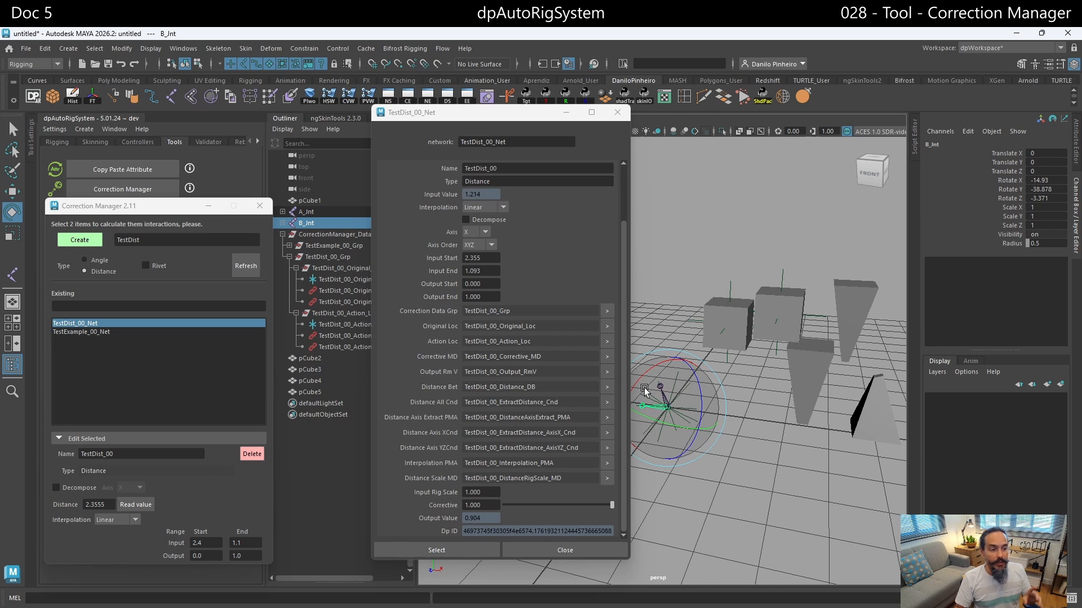